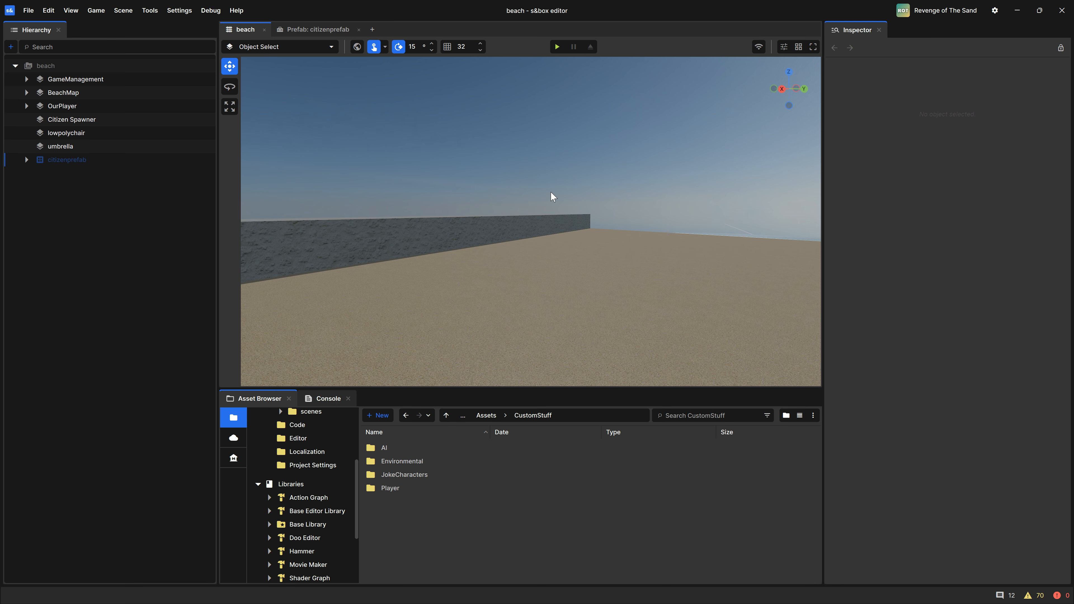
- Switch to Blender and review the available export formats and the glTF 2.0 export settings without exporting
{"action": "key", "text": "alt+Tab"}
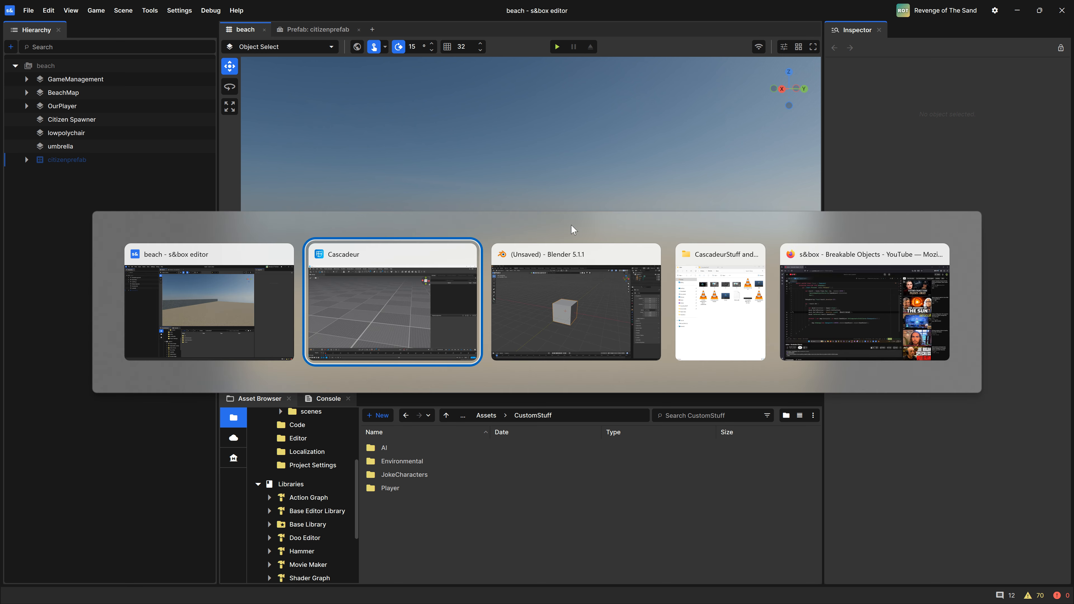
{"action": "key", "text": "alt+Tab"}
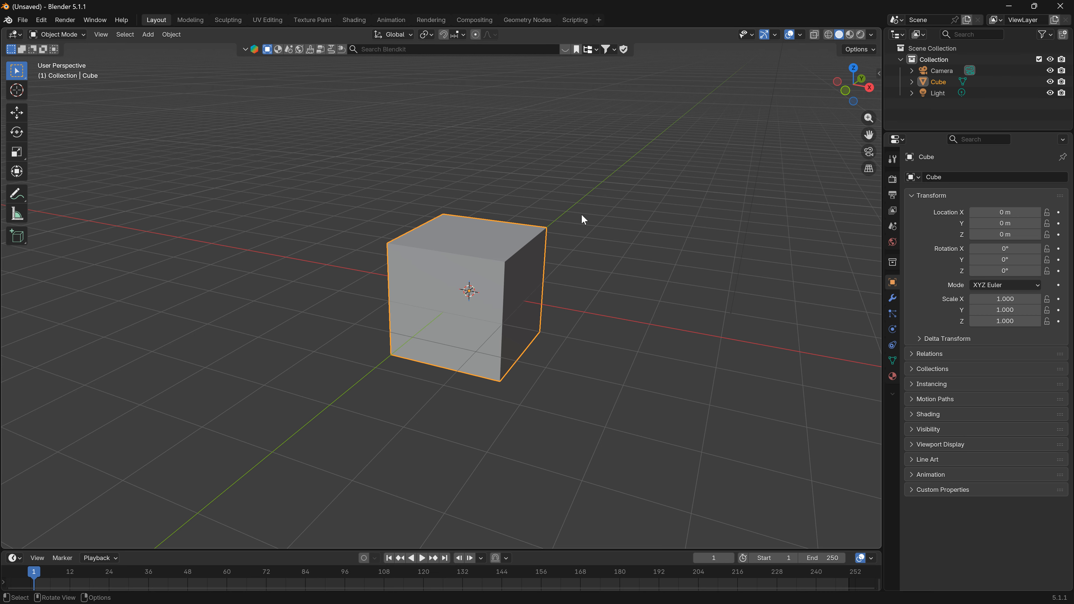
{"action": "left_click", "coordinate": [23, 21]}
{"action": "left_click", "coordinate": [26, 21]}
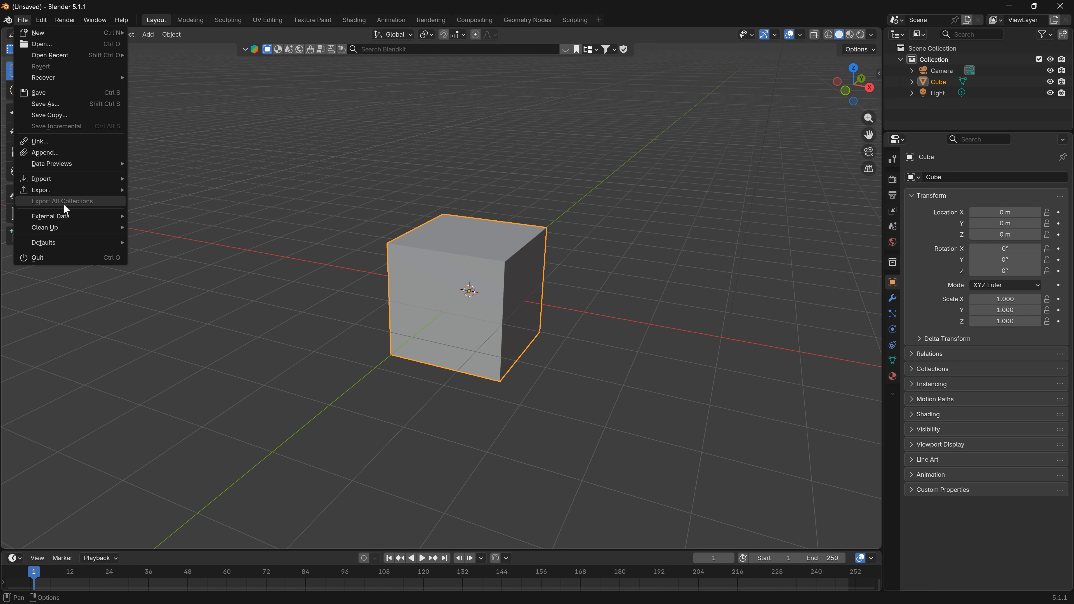
{"action": "mouse_move", "coordinate": [67, 218]}
{"action": "mouse_move", "coordinate": [45, 191]}
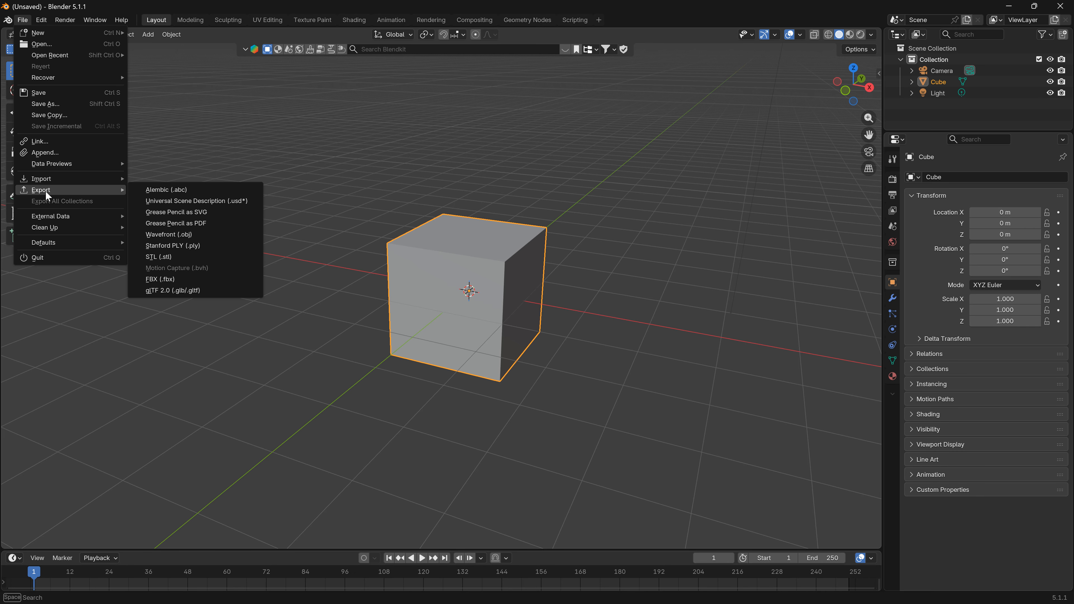
{"action": "left_click", "coordinate": [173, 289]}
{"action": "left_click_drag", "start_coordinate": [693, 182], "coordinate": [533, 112]}
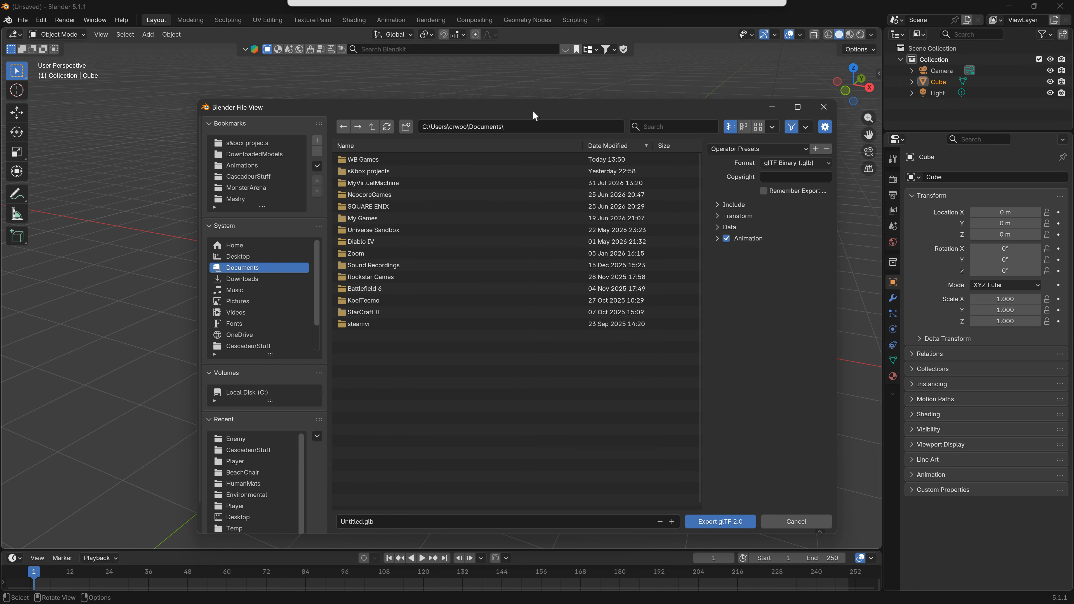
{"action": "left_click", "coordinate": [823, 110]}
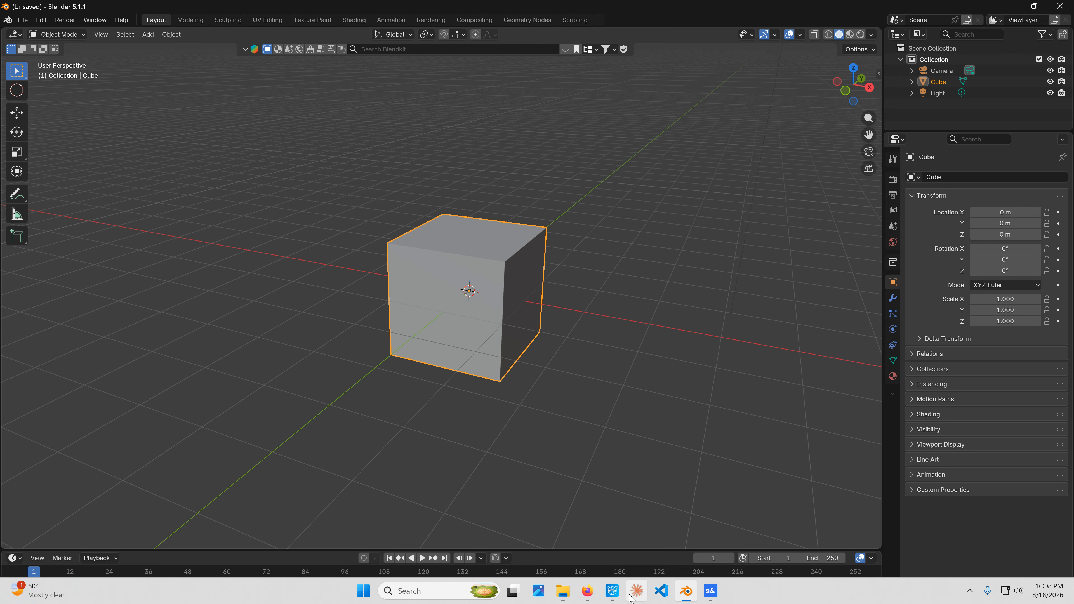
- Switch to Cascadeur and review its import and export formats, including the detailed FBX/DAE export settings
{"action": "left_click", "coordinate": [612, 591]}
{"action": "left_click", "coordinate": [31, 20]}
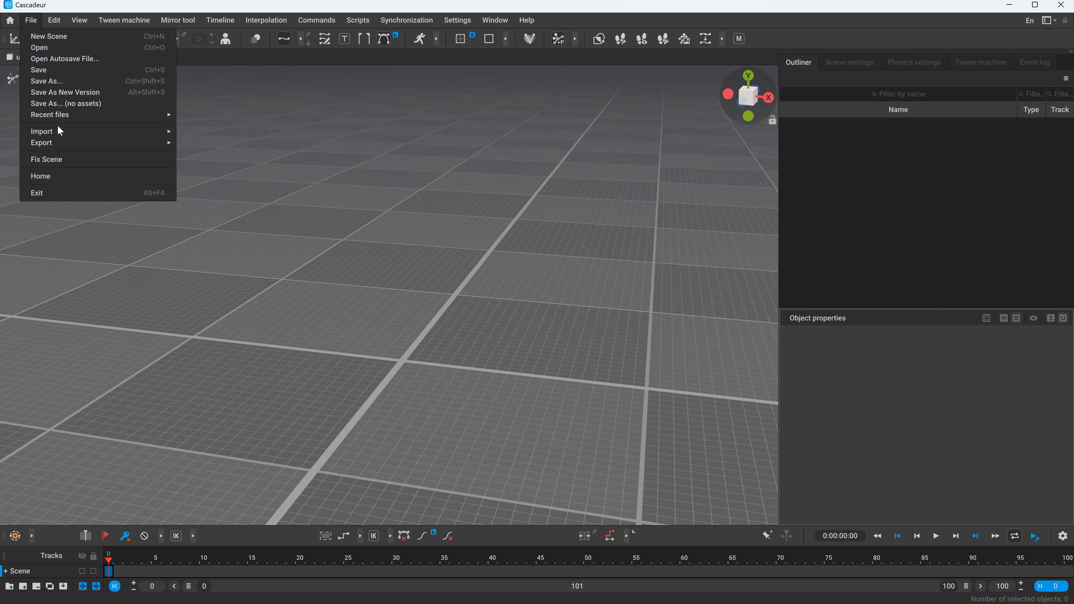
{"action": "mouse_move", "coordinate": [60, 130]}
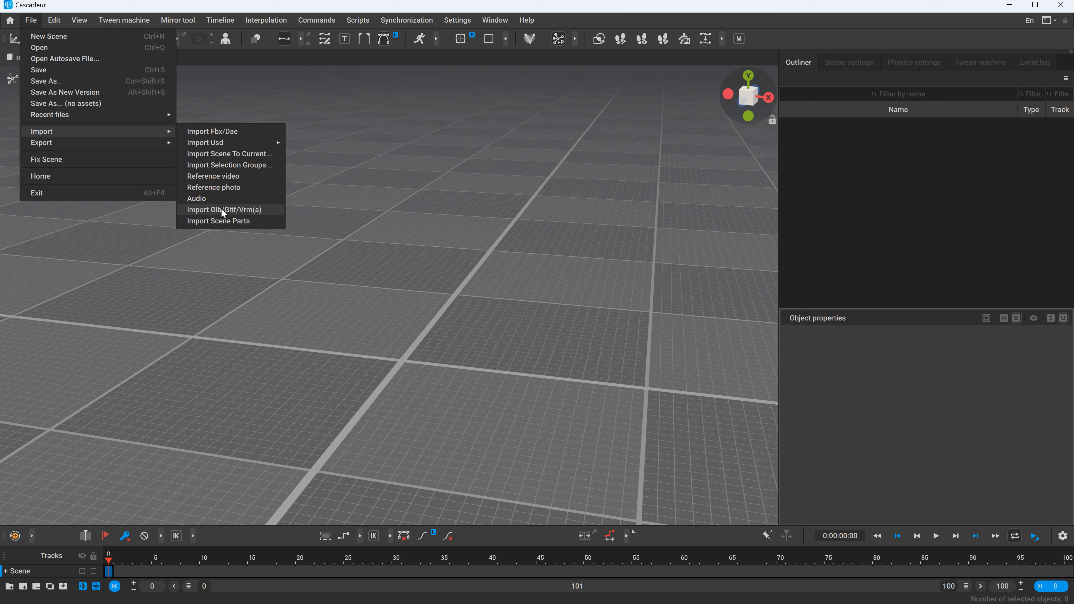
{"action": "mouse_move", "coordinate": [142, 146]}
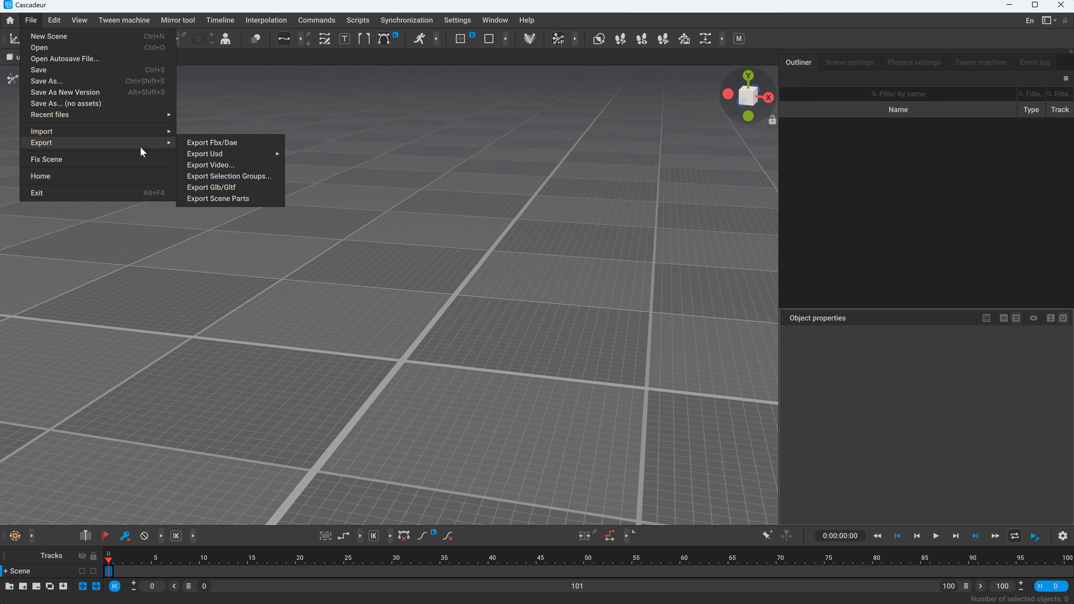
{"action": "left_click", "coordinate": [212, 144]}
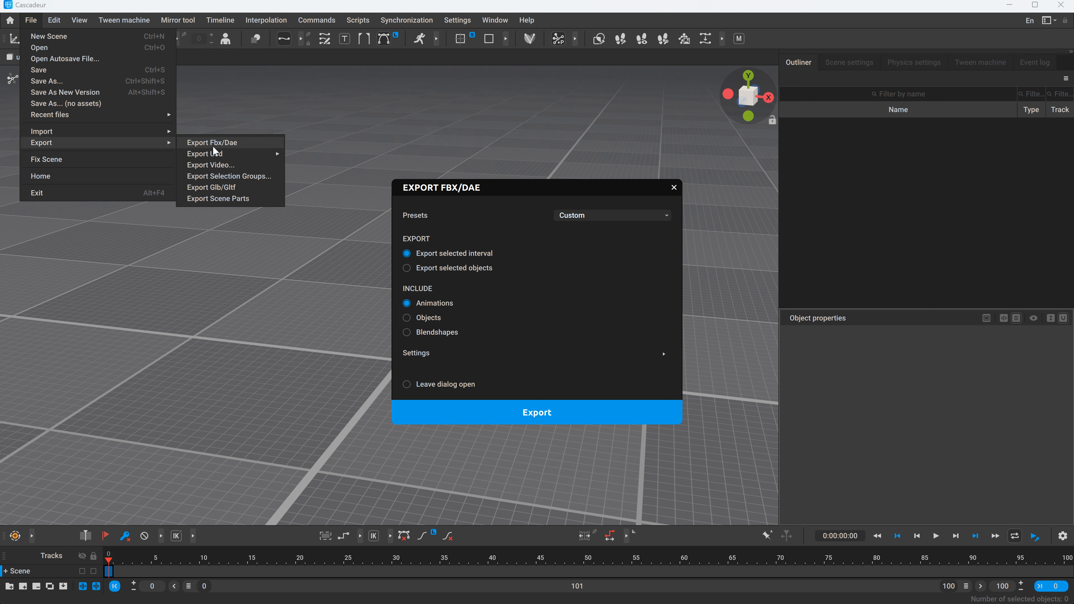
{"action": "left_click", "coordinate": [583, 354]}
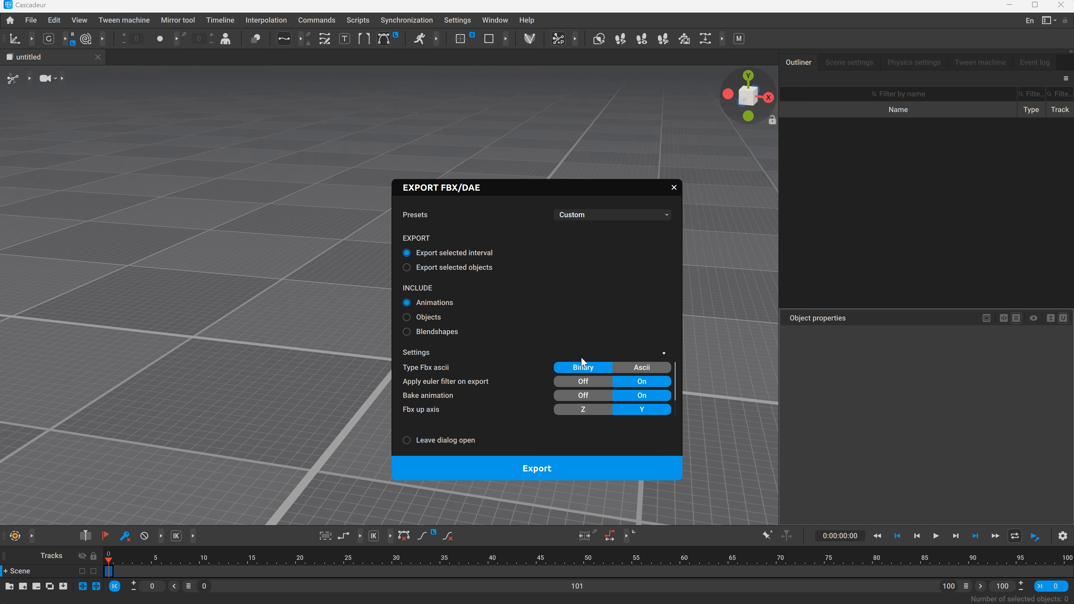
{"action": "left_click", "coordinate": [672, 188]}
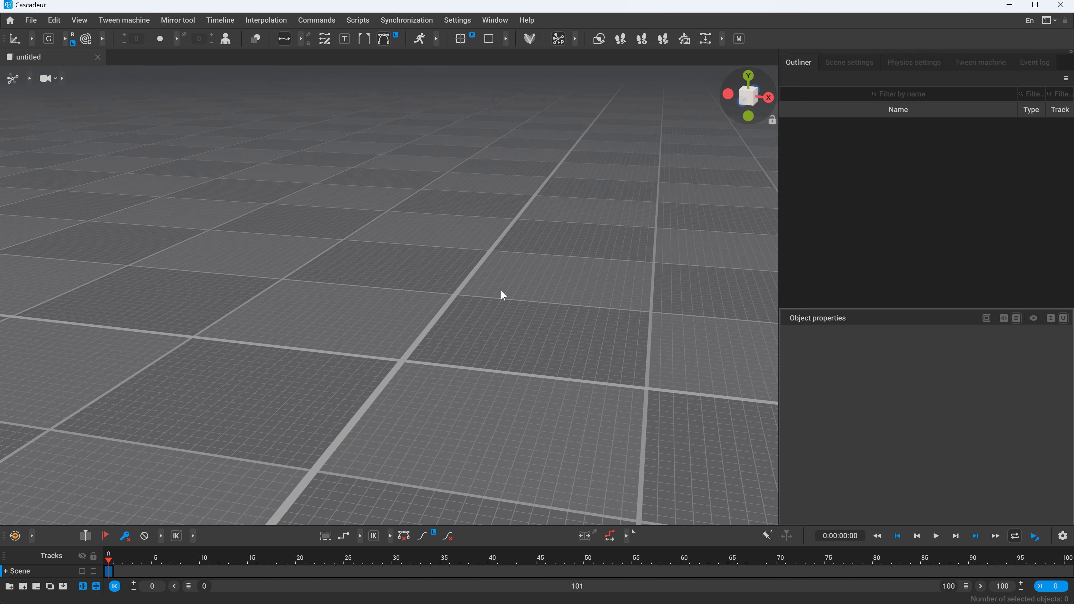
- Switch to Blender and import the FBX creature model from the Enemy folder under MonsterArena's Characters
{"action": "key", "text": "alt+Tab"}
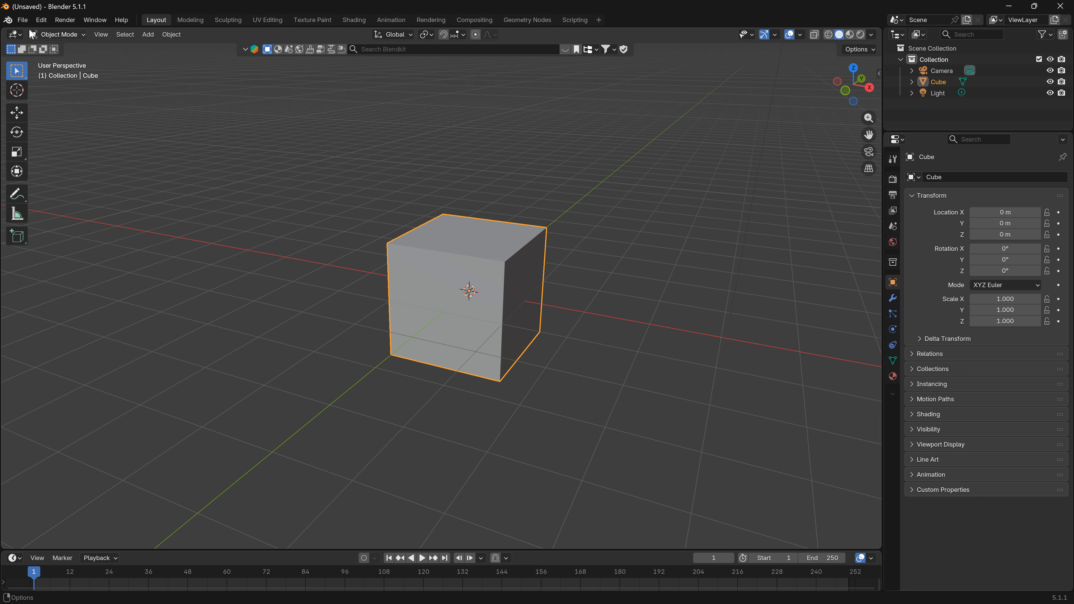
{"action": "left_click", "coordinate": [25, 21]}
{"action": "mouse_move", "coordinate": [53, 179]}
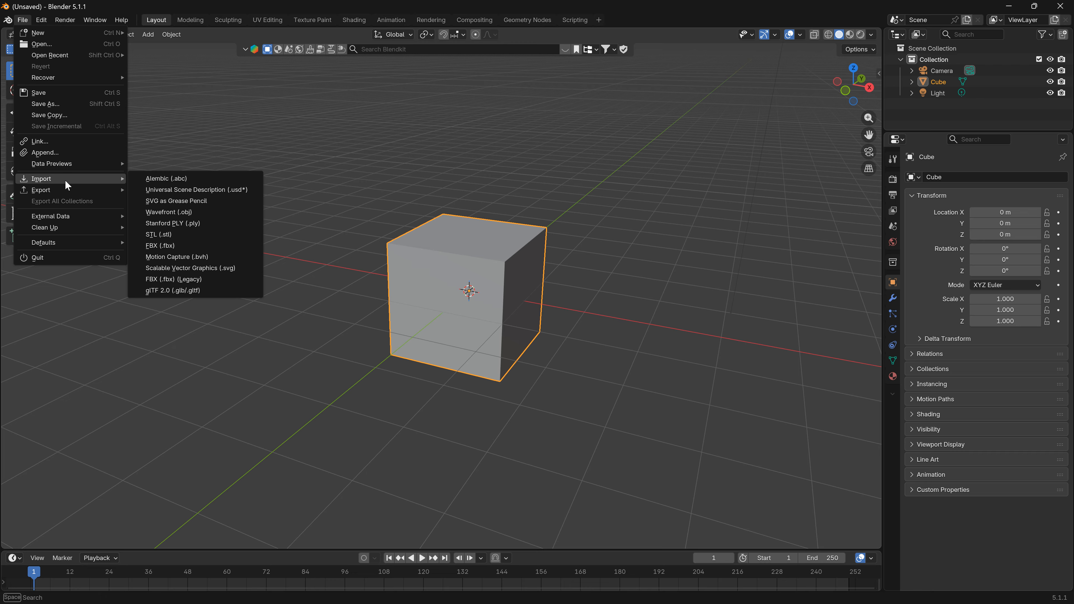
{"action": "left_click", "coordinate": [181, 244]}
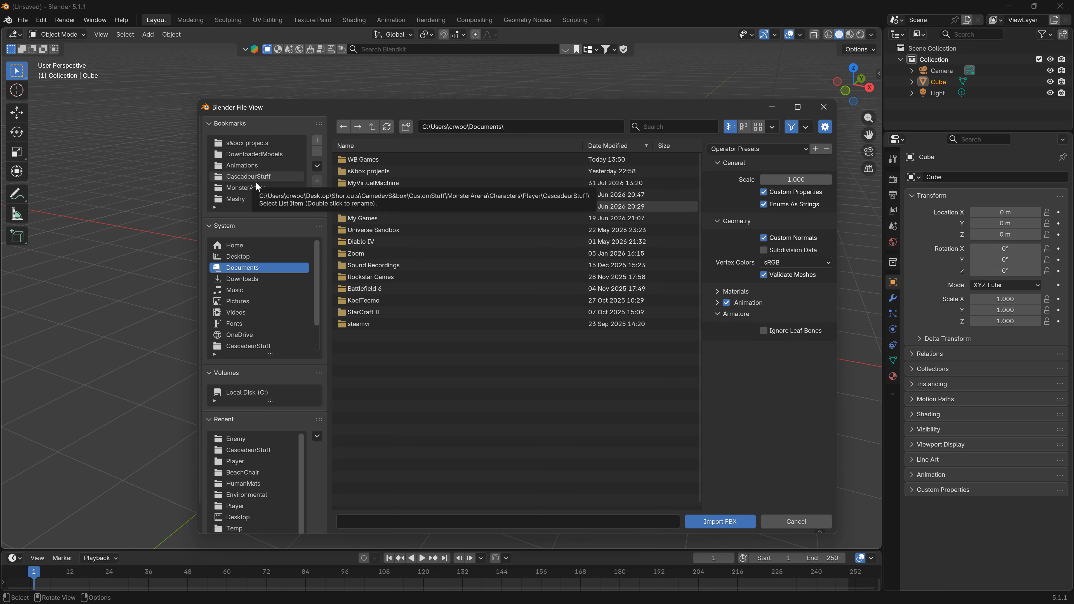
{"action": "left_click", "coordinate": [251, 188]}
{"action": "left_click", "coordinate": [371, 185]}
{"action": "double_click", "coordinate": [371, 186]}
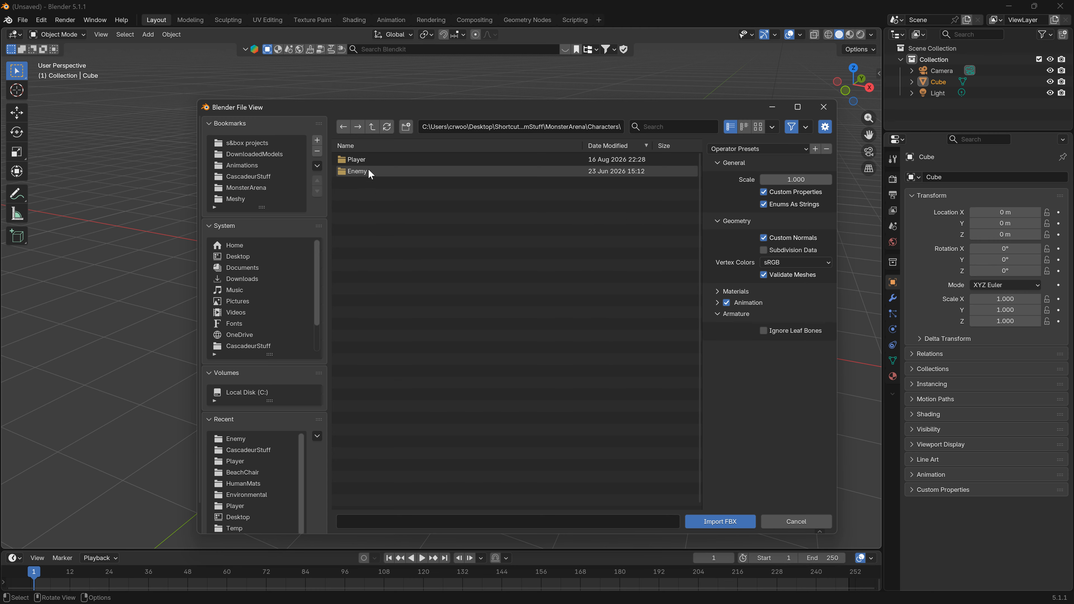
{"action": "double_click", "coordinate": [368, 169]}
{"action": "double_click", "coordinate": [368, 168]}
{"action": "scroll", "coordinate": [492, 210], "scroll_direction": "down", "scroll_amount": 5}
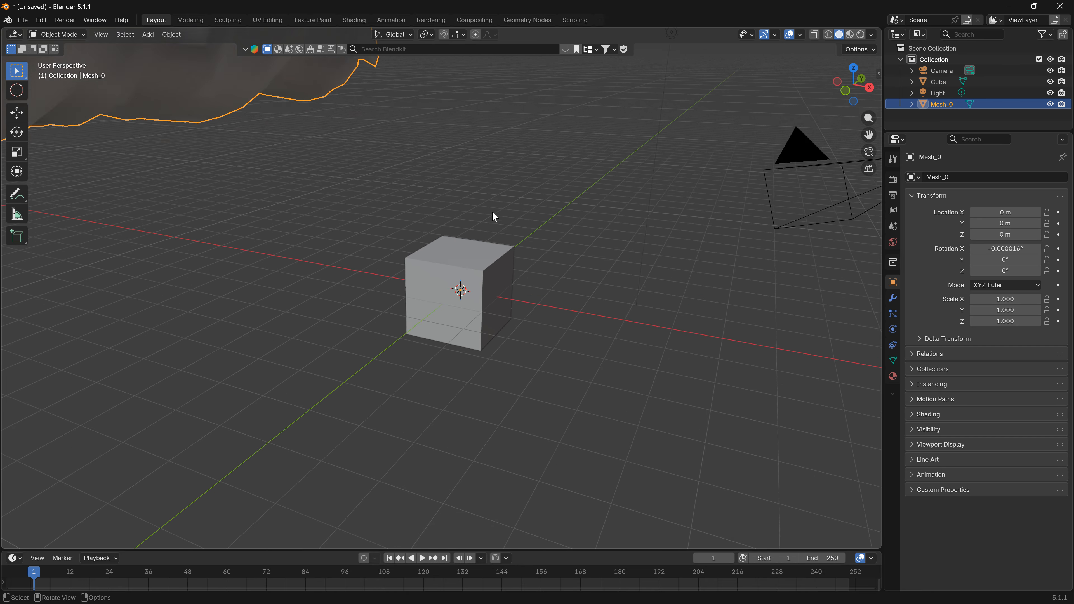
- Delete the default camera, cube and light from the scene, keeping the imported creature mesh
{"action": "middle_click_drag", "start_coordinate": [475, 221], "coordinate": [491, 227]}
{"action": "scroll", "coordinate": [486, 221], "scroll_direction": "down", "scroll_amount": 5}
{"action": "scroll", "coordinate": [475, 225], "scroll_direction": "up", "scroll_amount": 6}
{"action": "scroll", "coordinate": [475, 225], "scroll_direction": "down", "scroll_amount": 6}
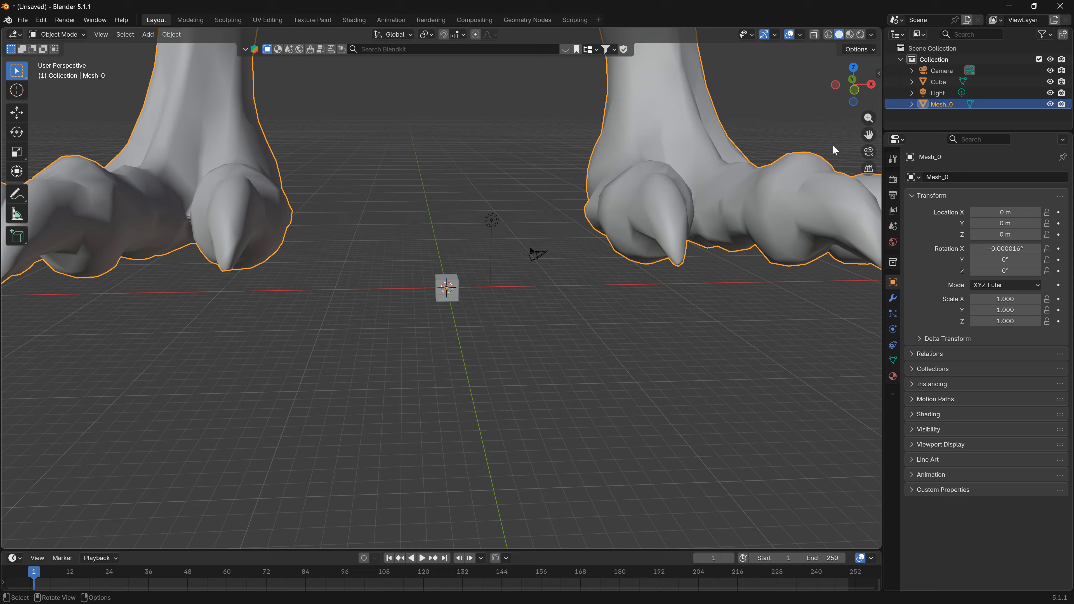
{"action": "left_click", "coordinate": [944, 74]}
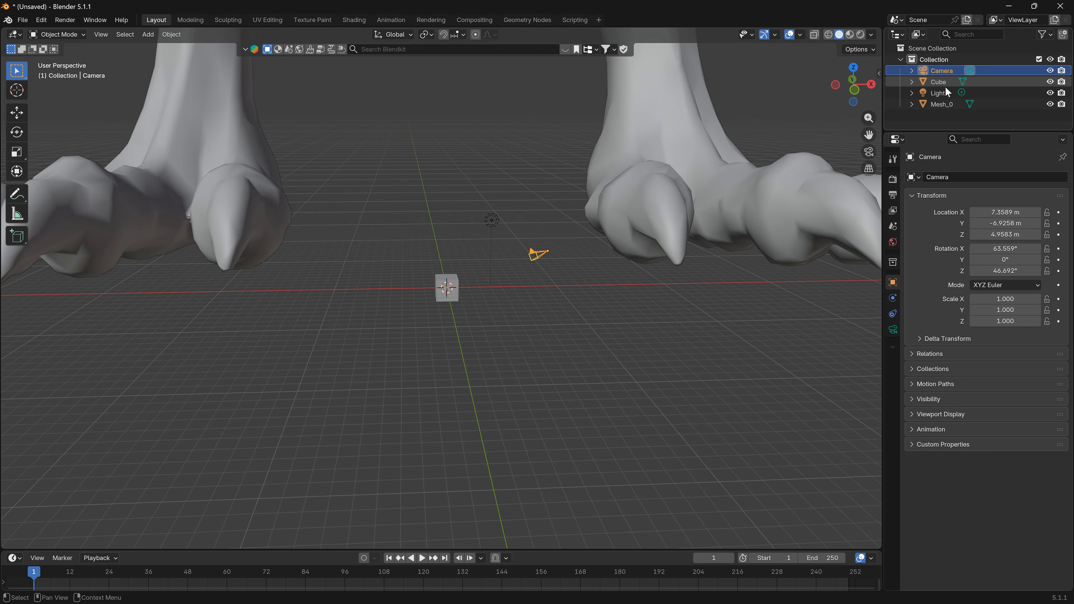
{"action": "left_click", "coordinate": [937, 90], "text": "shift"}
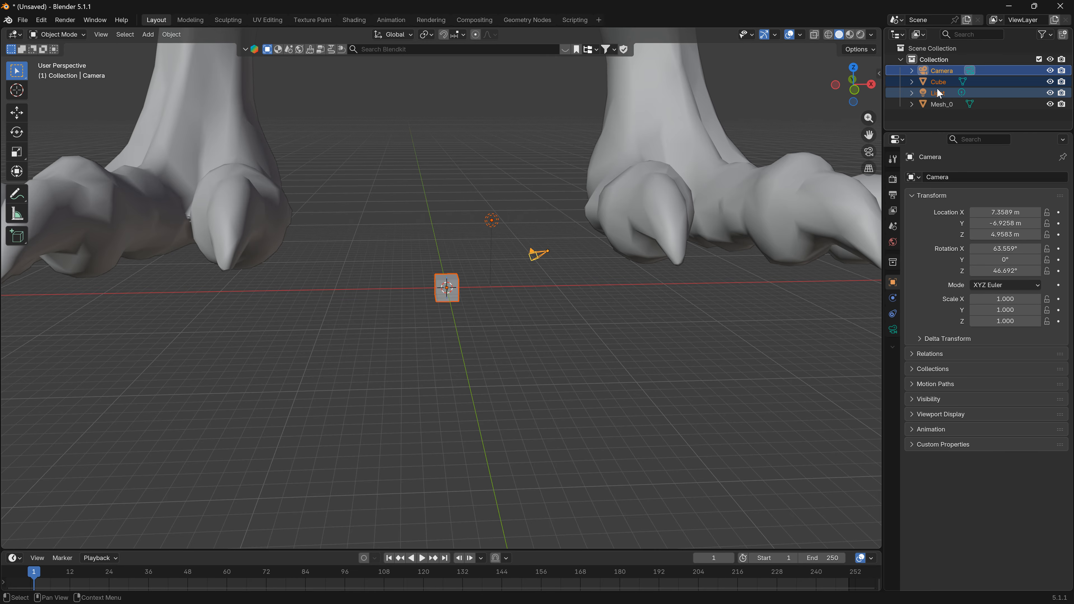
{"action": "key", "text": "Delete"}
- Scale the creature mesh down uniformly to about 0.009 and apply all its transforms
{"action": "scroll", "coordinate": [531, 230], "scroll_direction": "down", "scroll_amount": 2}
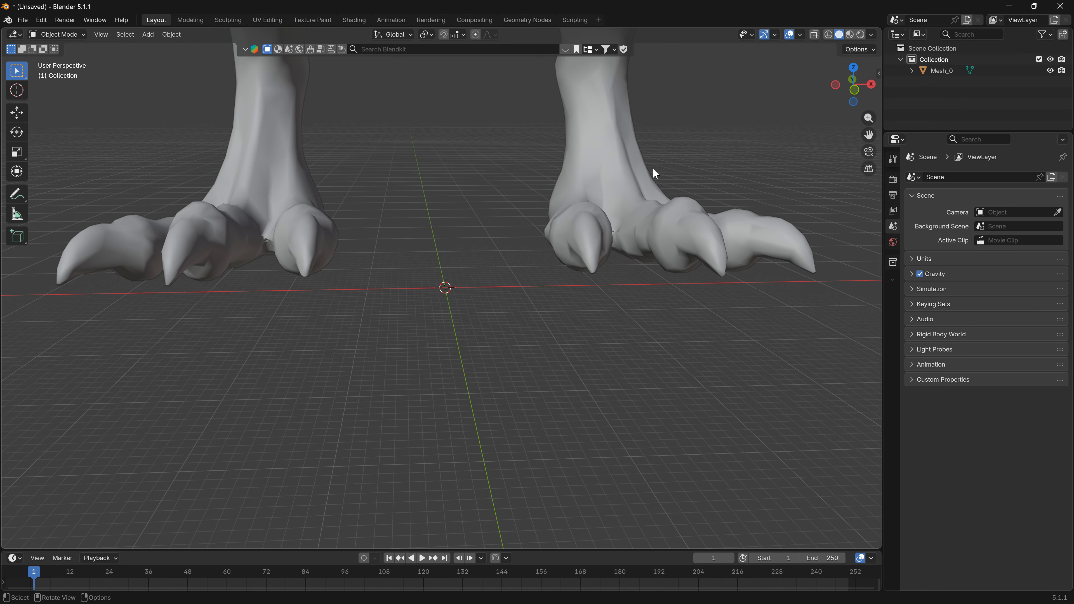
{"action": "left_click", "coordinate": [621, 174]}
{"action": "middle_click_drag", "start_coordinate": [592, 248], "coordinate": [587, 243]}
{"action": "scroll", "coordinate": [554, 248], "scroll_direction": "up", "scroll_amount": 5}
{"action": "key", "text": "s"}
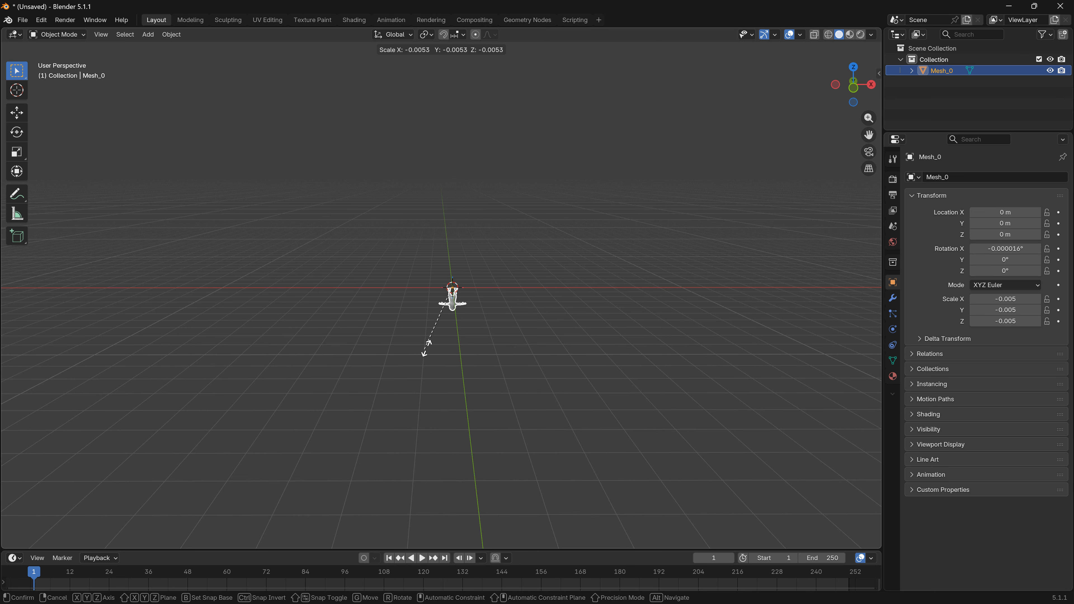
{"action": "left_click", "coordinate": [435, 328]}
{"action": "scroll", "coordinate": [494, 410], "scroll_direction": "up", "scroll_amount": 5}
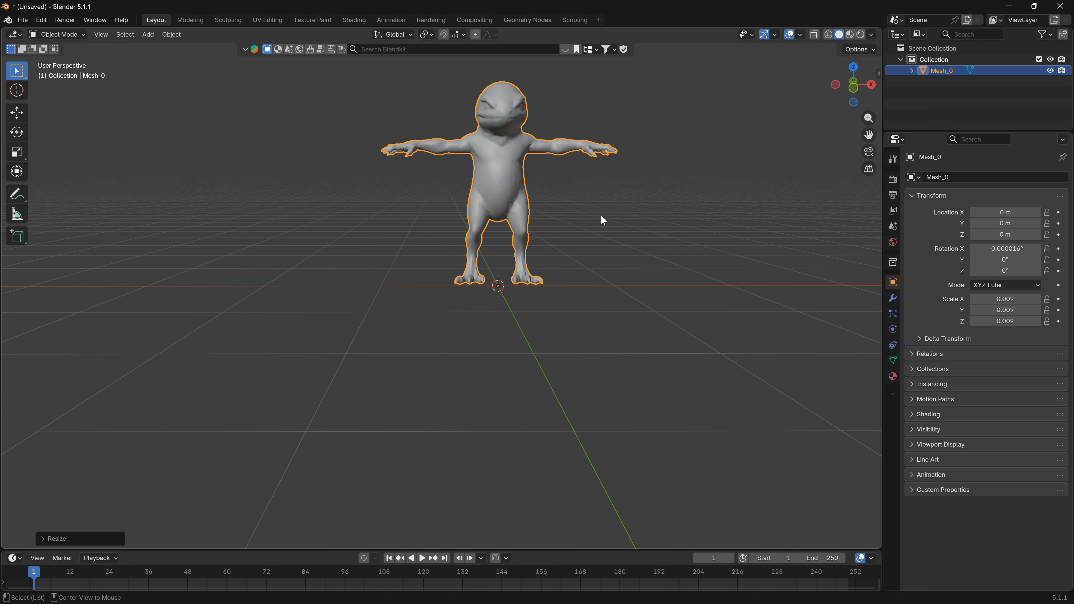
{"action": "scroll", "coordinate": [605, 214], "scroll_direction": "up", "scroll_amount": 4}
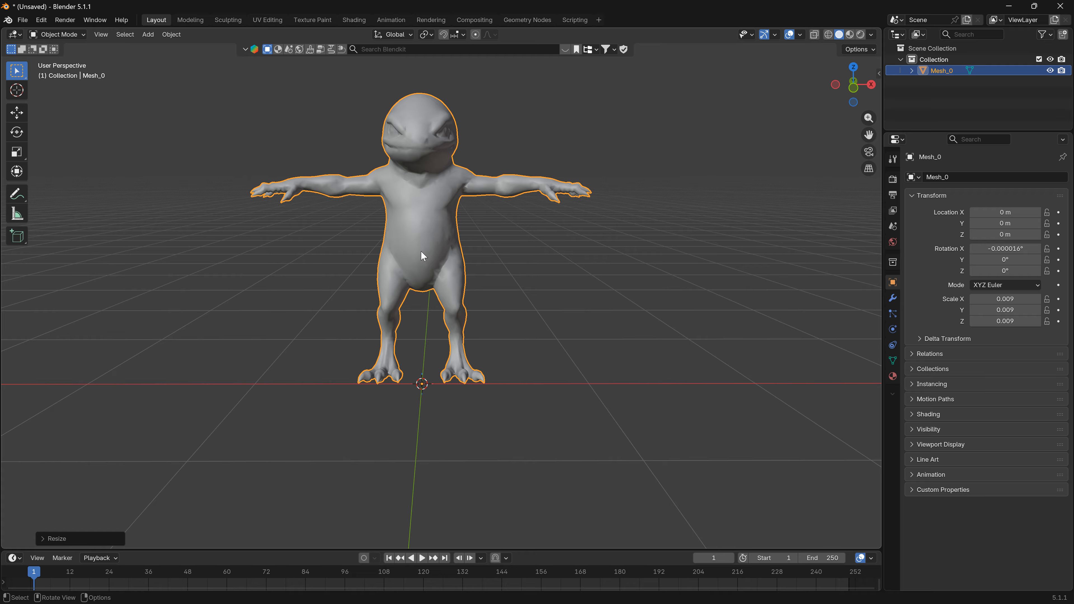
{"action": "key", "text": "ctrl+a"}
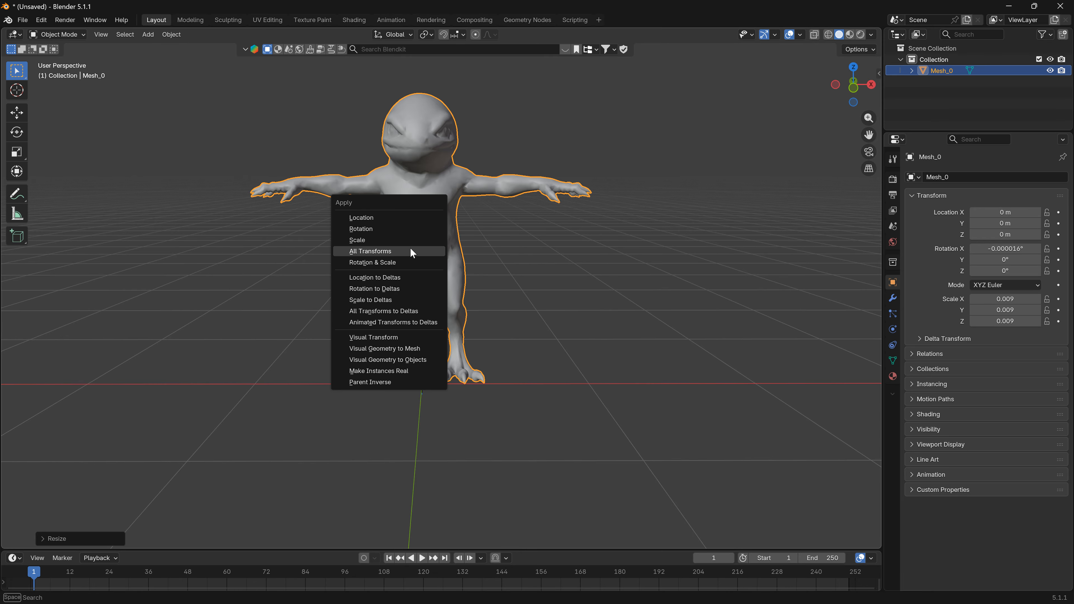
{"action": "left_click", "coordinate": [411, 250]}
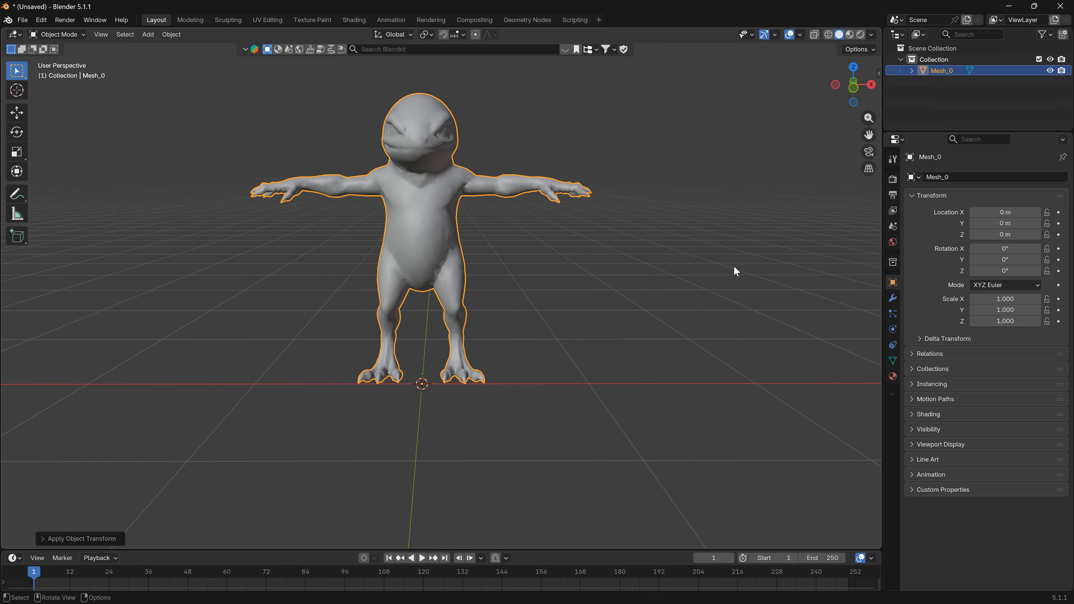
- Add a Basic Human Rigify meta-rig armature at the creature's origin
{"action": "left_click", "coordinate": [148, 35]}
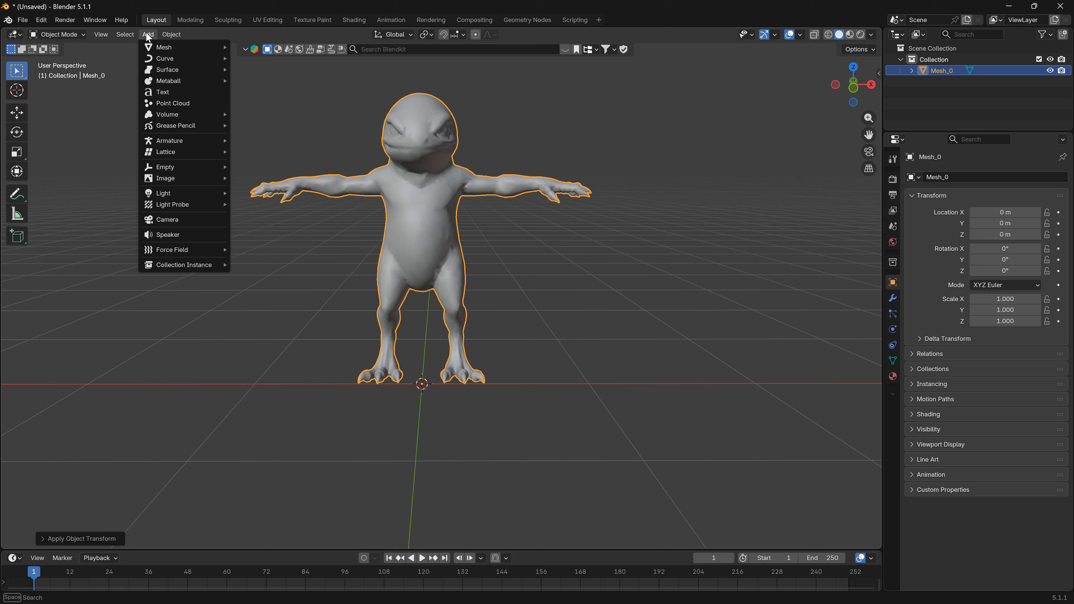
{"action": "mouse_move", "coordinate": [181, 140]}
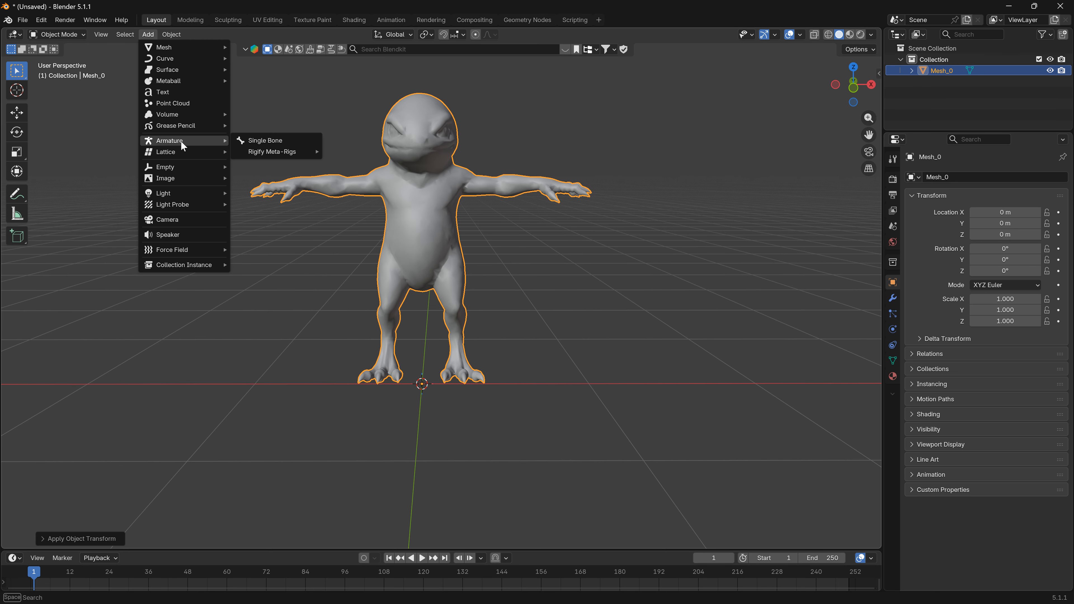
{"action": "mouse_move", "coordinate": [271, 152]}
{"action": "mouse_move", "coordinate": [361, 173]}
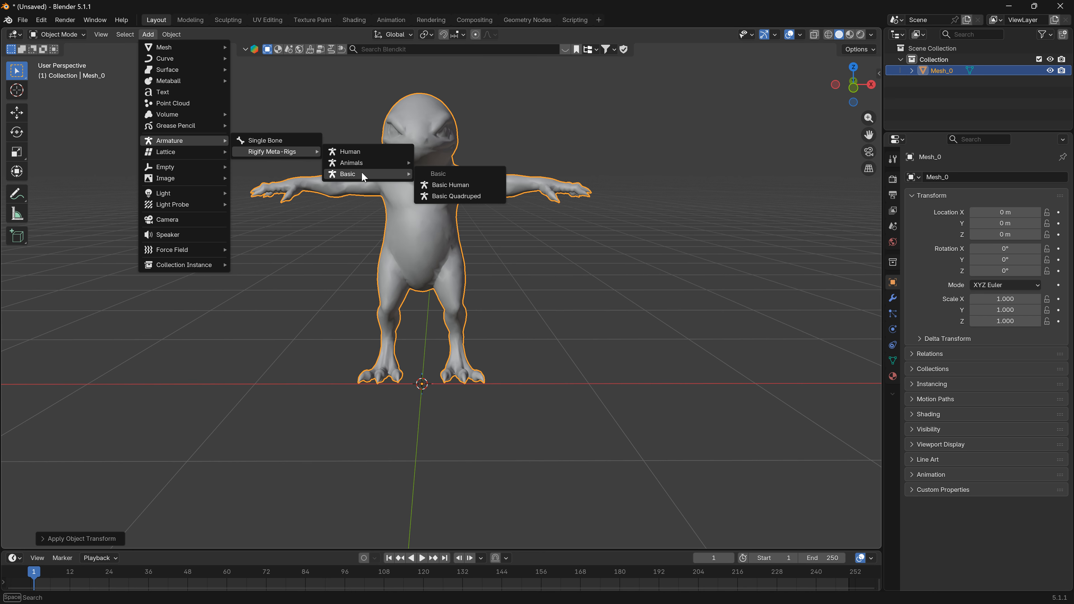
{"action": "left_click", "coordinate": [433, 188]}
{"action": "scroll", "coordinate": [490, 201], "scroll_direction": "down", "scroll_amount": 2}
{"action": "scroll", "coordinate": [490, 201], "scroll_direction": "up", "scroll_amount": 4}
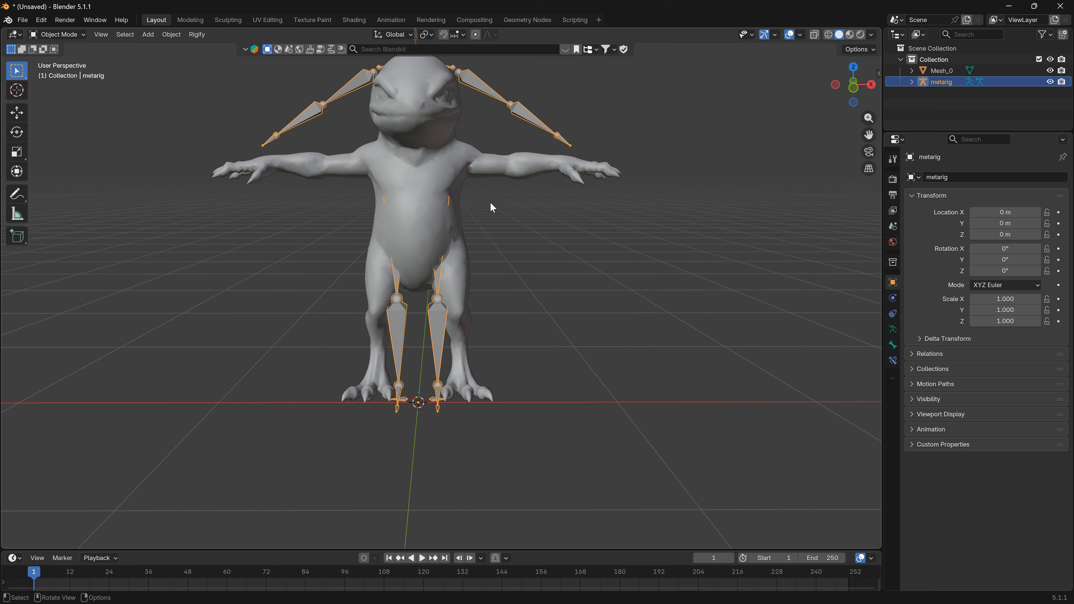
- Set the meta-rig's viewport display to In Front so its bones draw over the creature mesh
{"action": "scroll", "coordinate": [494, 204], "scroll_direction": "down", "scroll_amount": 3}
{"action": "middle_click_drag", "start_coordinate": [478, 193], "coordinate": [524, 199]}
{"action": "scroll", "coordinate": [591, 235], "scroll_direction": "up", "scroll_amount": 1}
{"action": "scroll", "coordinate": [587, 239], "scroll_direction": "down", "scroll_amount": 1}
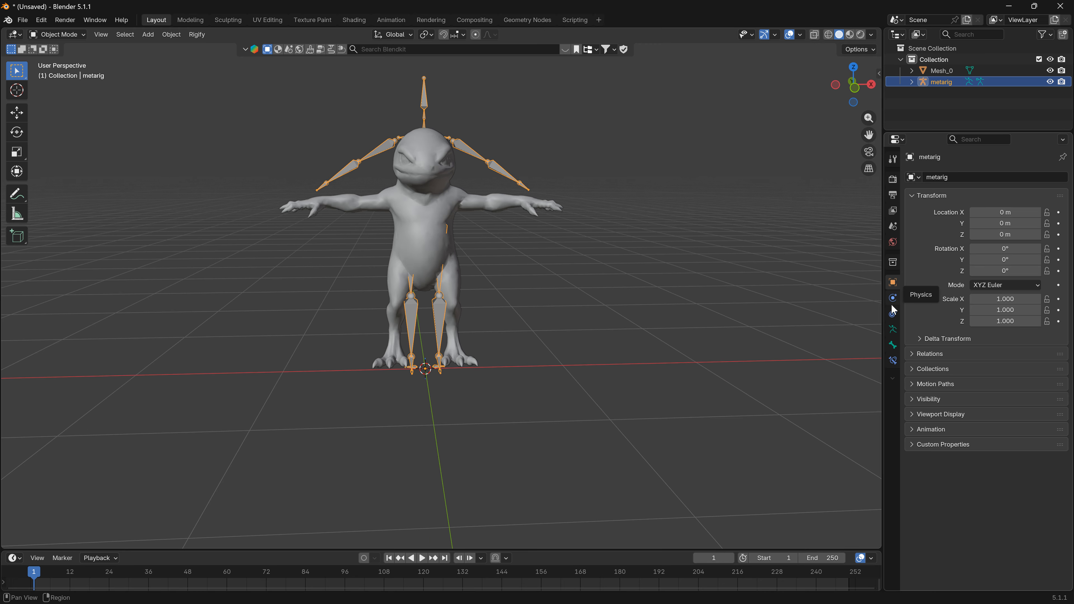
{"action": "left_click", "coordinate": [910, 417]}
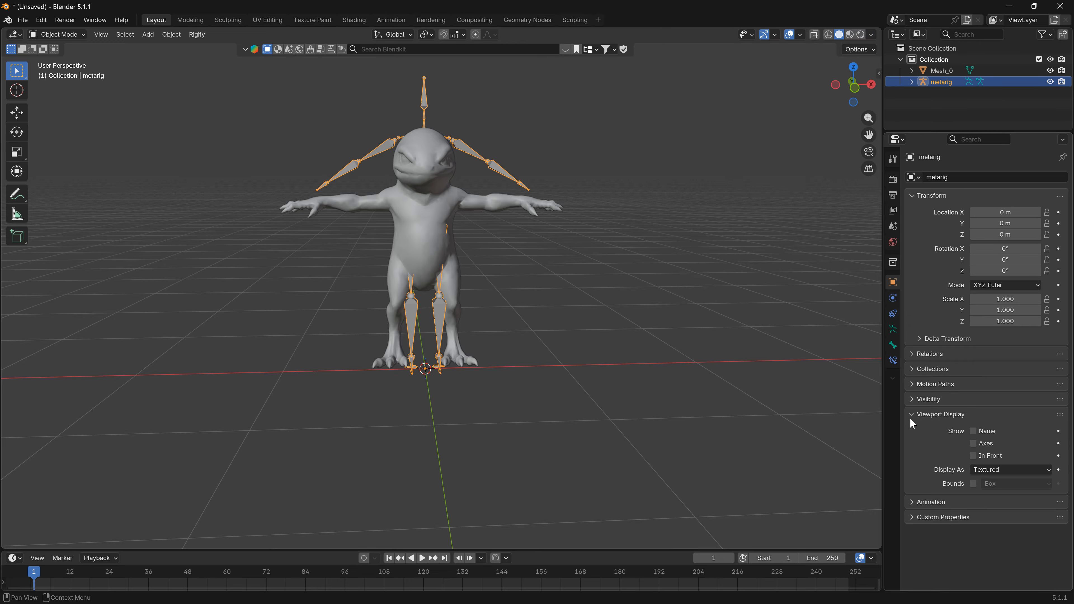
{"action": "mouse_move", "coordinate": [1014, 603]}
{"action": "left_click", "coordinate": [969, 455]}
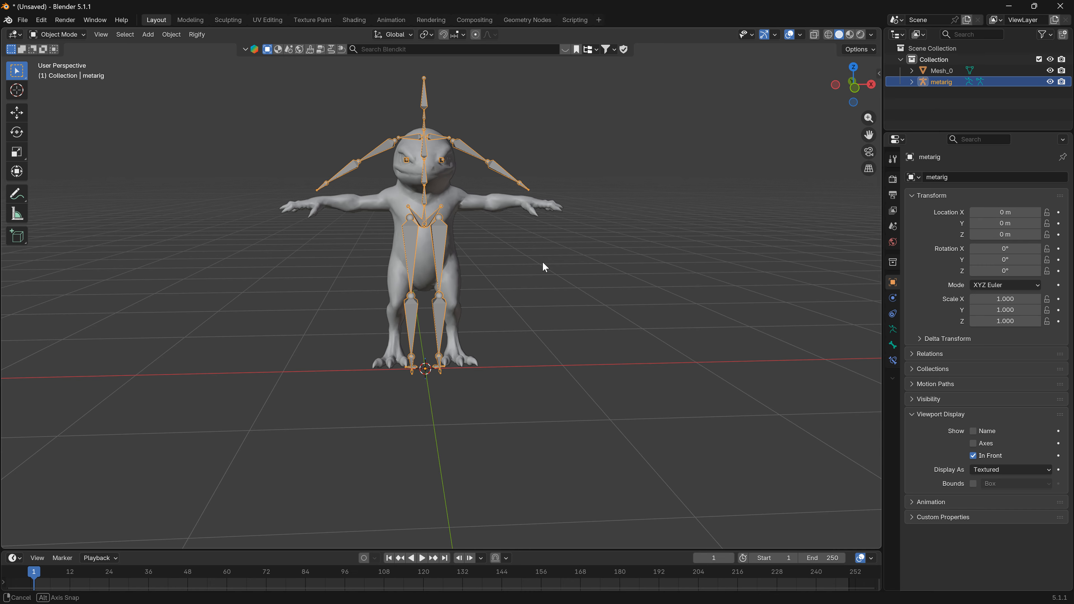
{"action": "mouse_move", "coordinate": [543, 262]}
{"action": "middle_mouse_down"}
{"action": "mouse_move", "coordinate": [478, 260]}
{"action": "mouse_move", "coordinate": [484, 245]}
{"action": "mouse_move", "coordinate": [541, 255]}
{"action": "middle_mouse_up"}
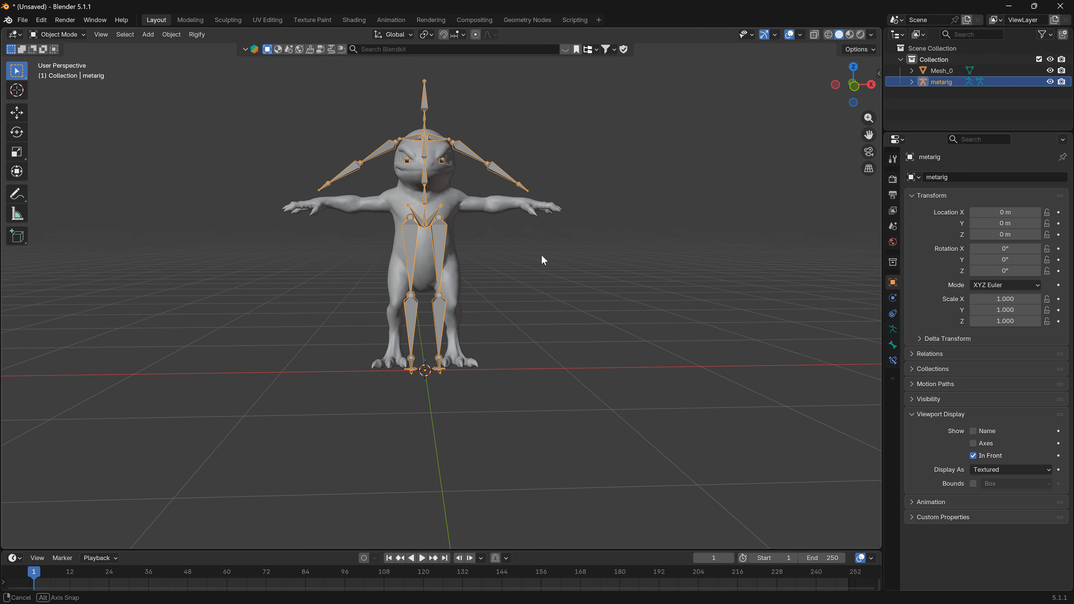
{"action": "middle_click_drag", "start_coordinate": [564, 299], "coordinate": [591, 296]}
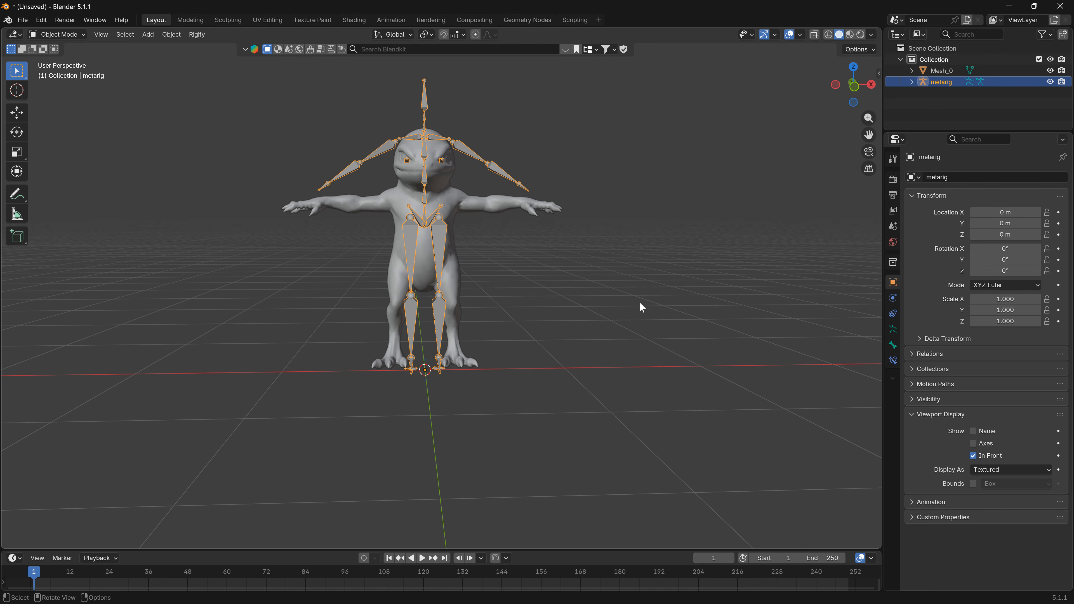
- Scale the meta-rig down uniformly to about 0.74 to fit the creature's body and apply its transforms
{"action": "key", "text": "s"}
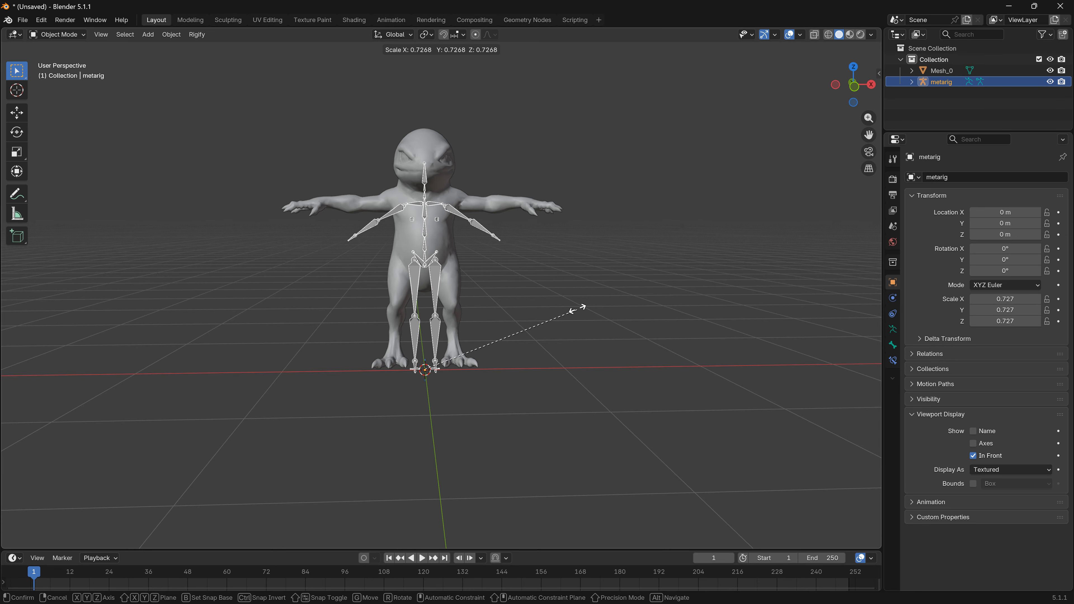
{"action": "left_click", "coordinate": [579, 307]}
{"action": "scroll", "coordinate": [578, 303], "scroll_direction": "up", "scroll_amount": 2}
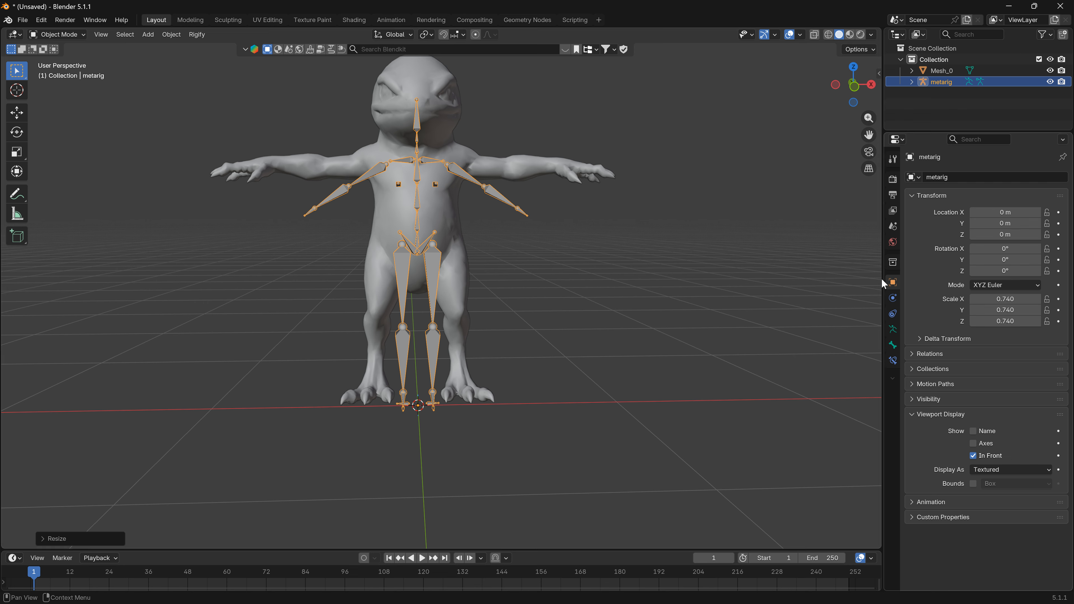
{"action": "key", "text": "ctrl+a"}
{"action": "left_click", "coordinate": [446, 254]}
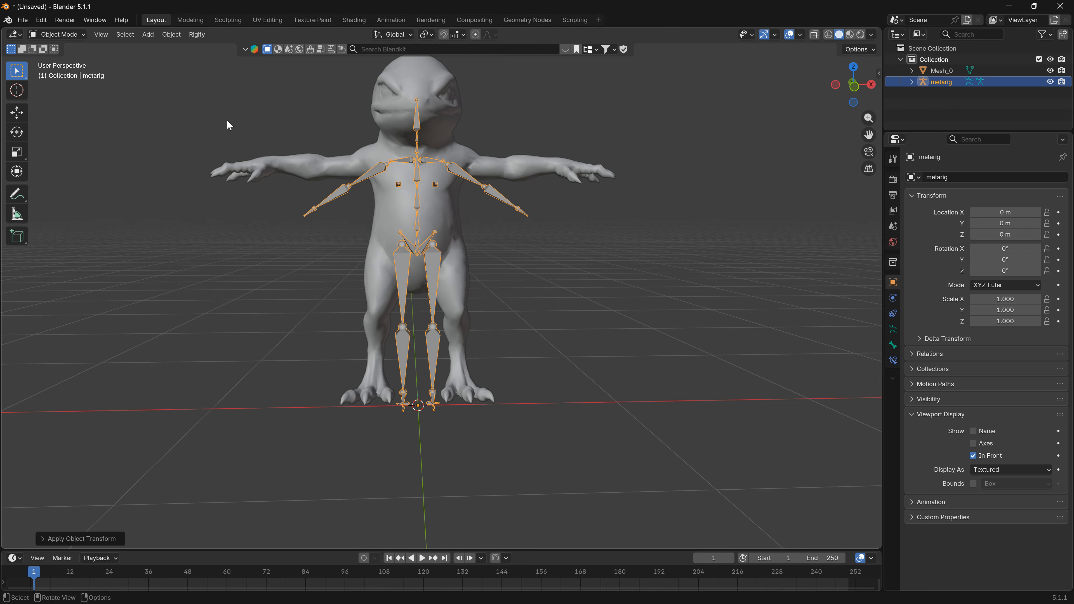
- Enter Edit Mode on the meta-rig and enable X-axis mirroring for its bones
{"action": "left_click", "coordinate": [435, 256]}
{"action": "key", "text": "Tab"}
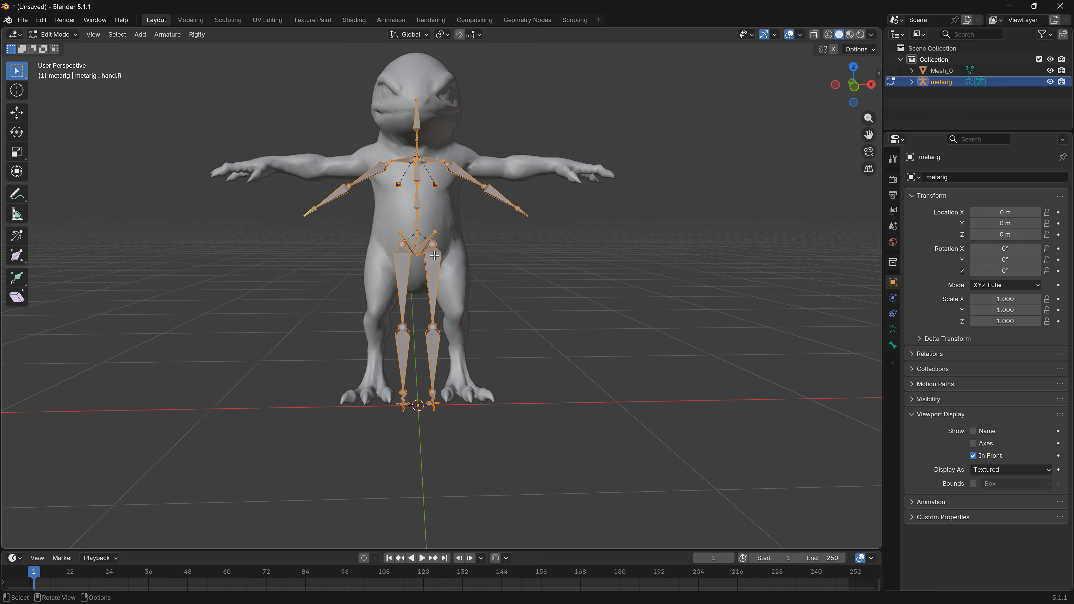
{"action": "scroll", "coordinate": [434, 256], "scroll_direction": "up", "scroll_amount": 2}
{"action": "left_click", "coordinate": [425, 252]}
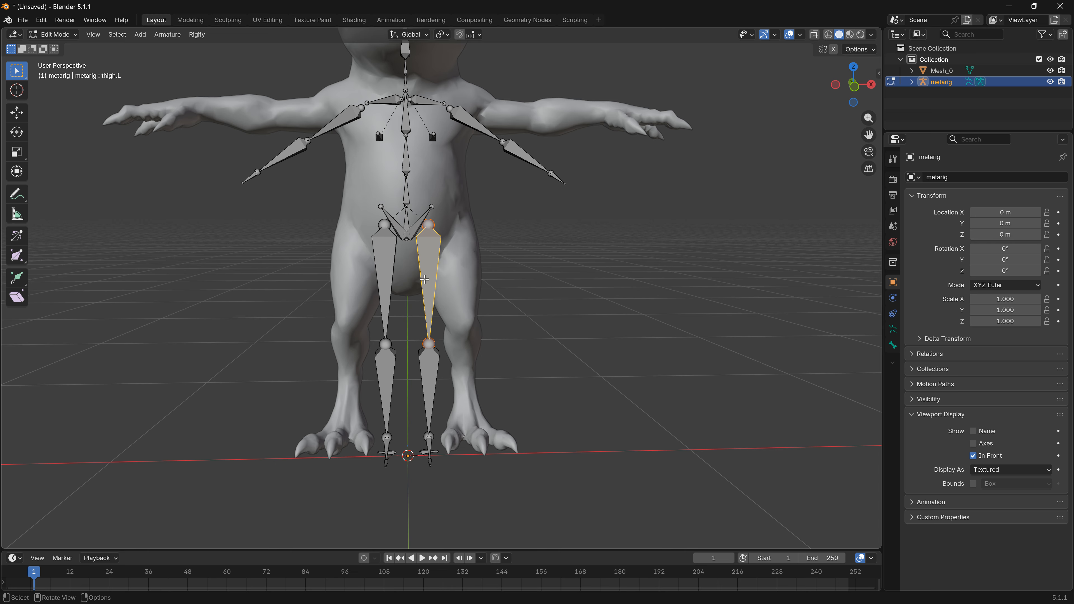
{"action": "left_click", "coordinate": [833, 49]}
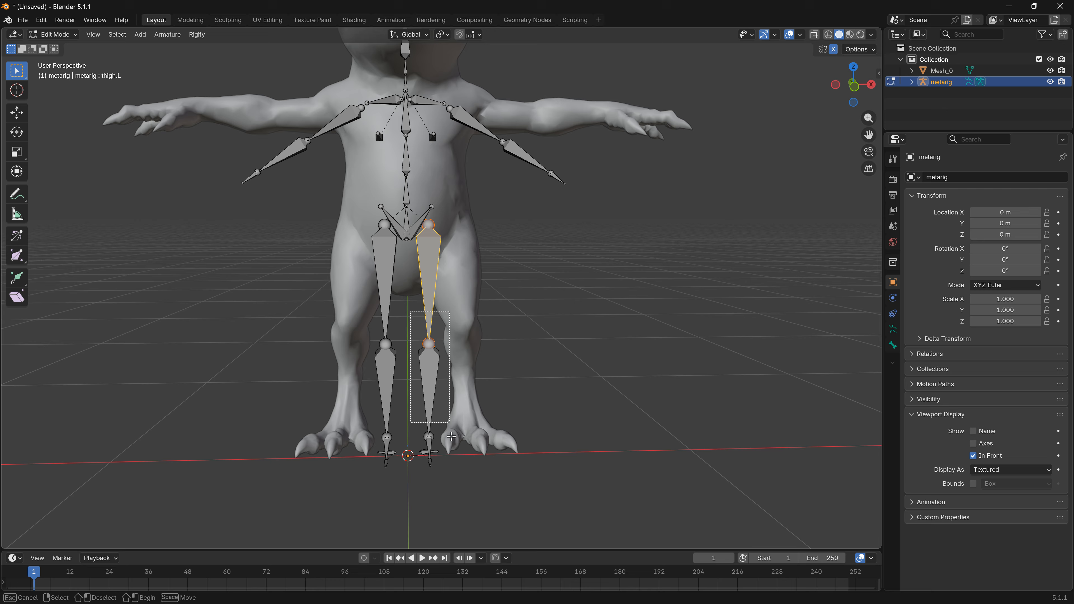
- Move the left thigh, shin and foot bones with the pelvis.L tip outward about 0.1 m along X into the creature's leg
{"action": "left_click", "coordinate": [422, 384]}
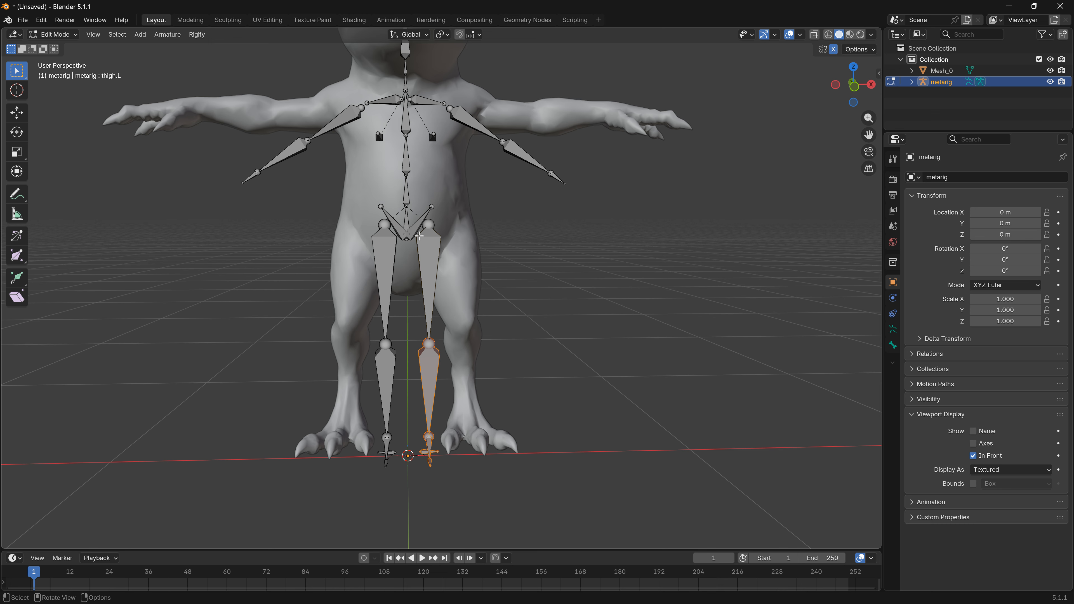
{"action": "left_click", "coordinate": [427, 295], "text": "shift"}
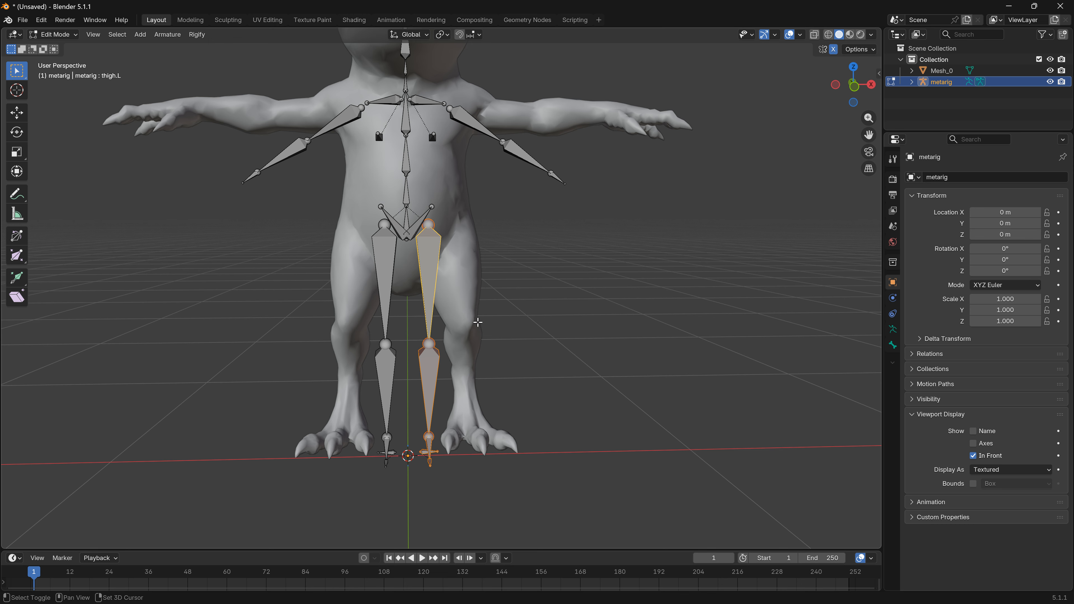
{"action": "left_click", "coordinate": [431, 206], "text": "shift"}
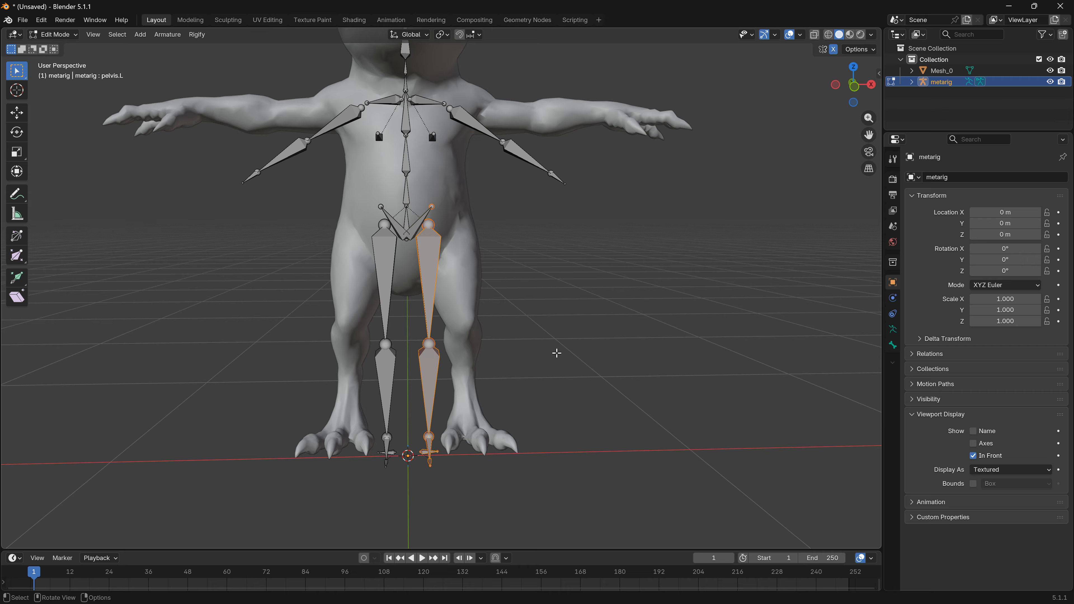
{"action": "key", "text": "g"}
{"action": "key", "text": "x"}
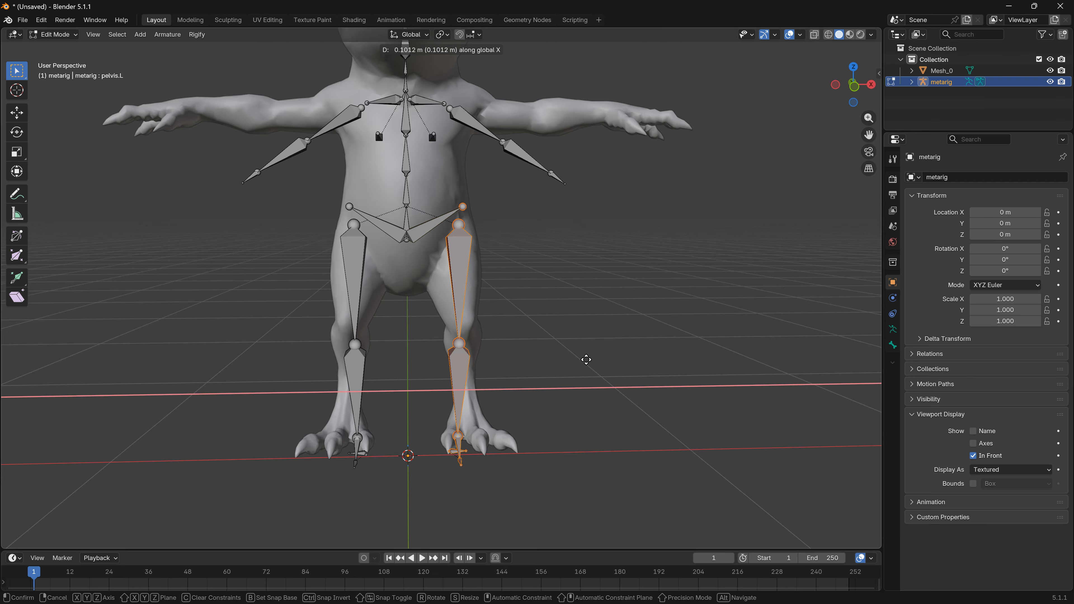
{"action": "left_click", "coordinate": [586, 359]}
- Move the left shin bone and its connected joints about 0.07 m outward and up to match the creature's knee
{"action": "middle_click_drag", "start_coordinate": [590, 397], "coordinate": [586, 375]}
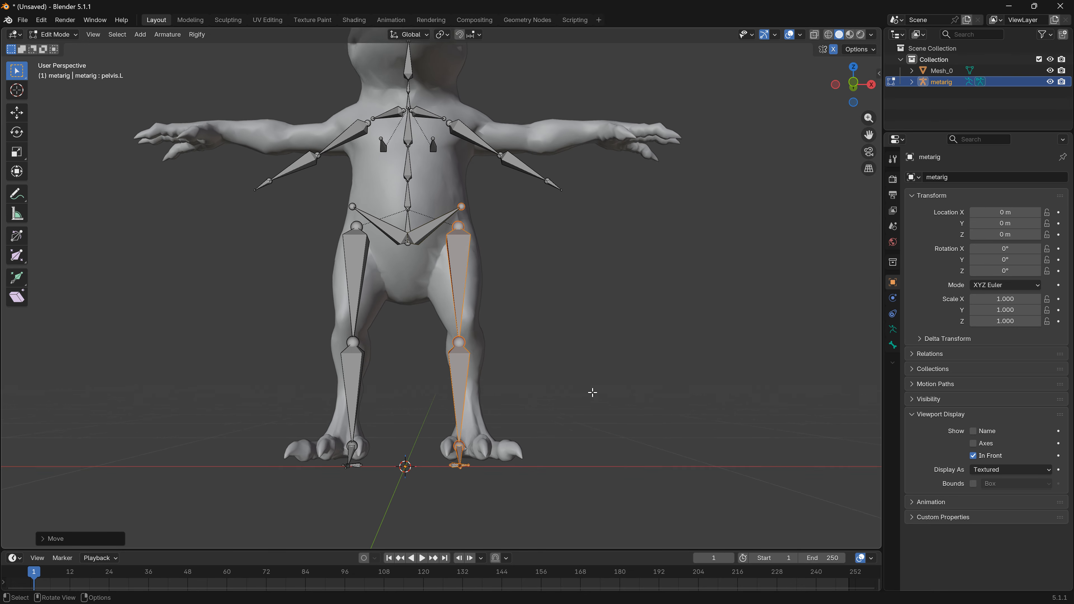
{"action": "scroll", "coordinate": [588, 380], "scroll_direction": "up", "scroll_amount": 2}
{"action": "scroll", "coordinate": [472, 372], "scroll_direction": "down", "scroll_amount": 1}
{"action": "left_click", "coordinate": [458, 365]}
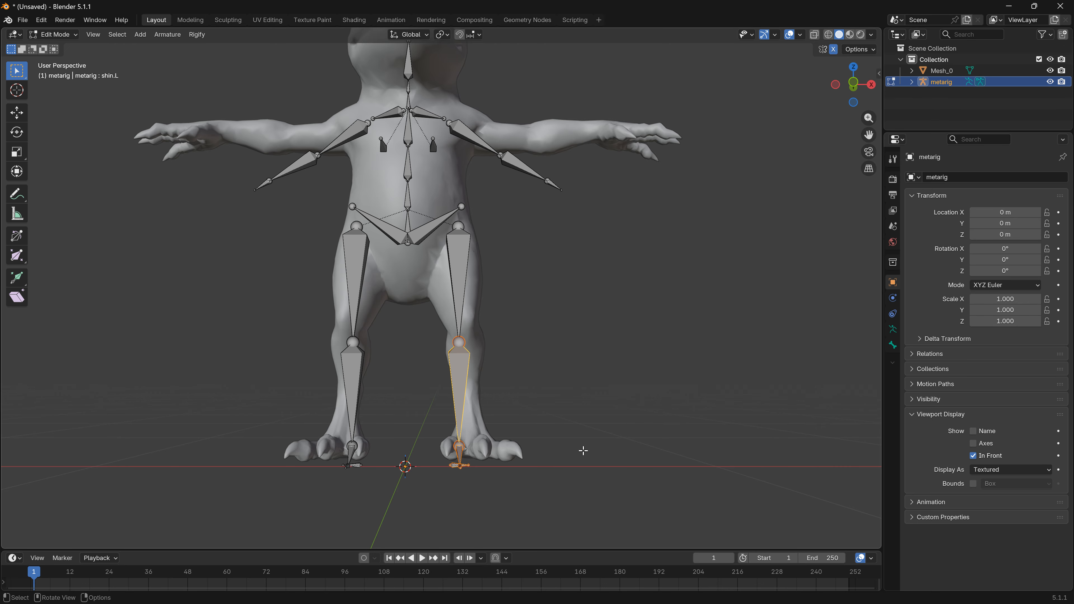
{"action": "key", "text": "g"}
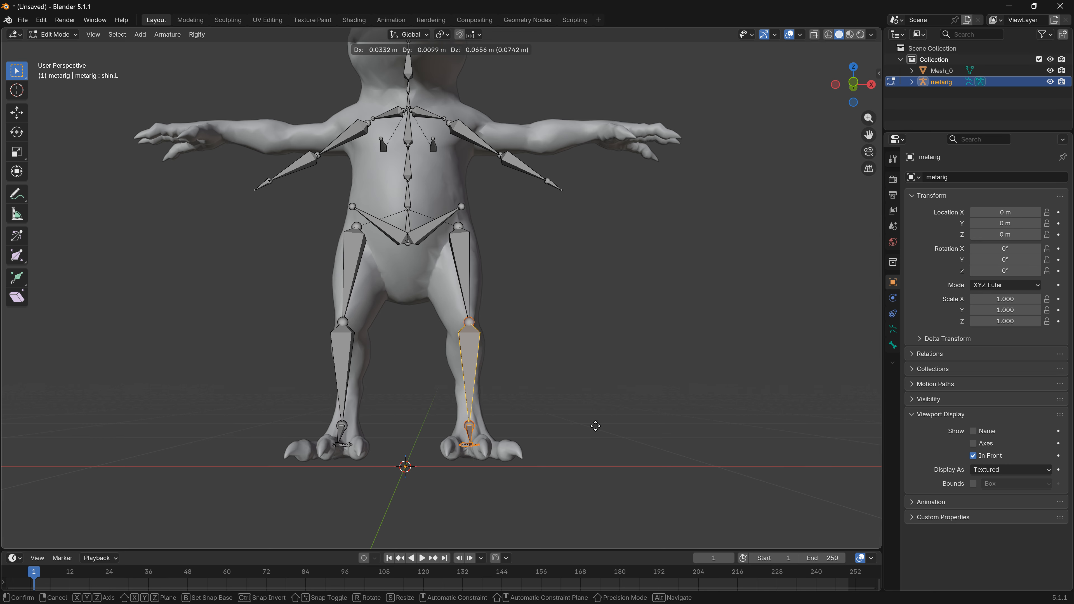
{"action": "left_click", "coordinate": [596, 426]}
- Lower the left foot bones about 0.02 m into the creature's foot
{"action": "left_click_drag", "start_coordinate": [461, 425], "coordinate": [478, 446]}
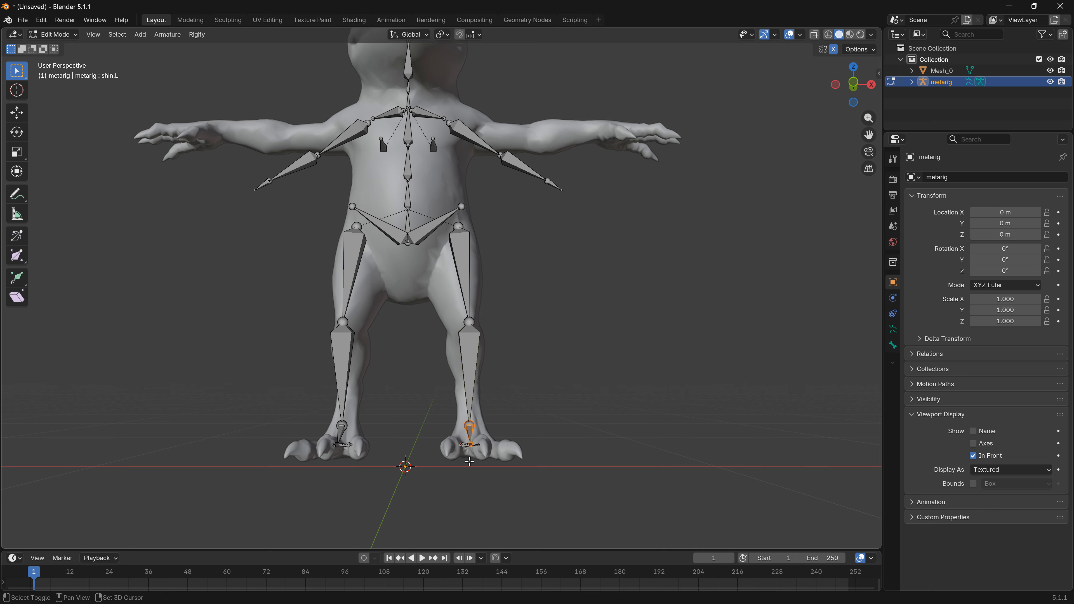
{"action": "key", "text": "g"}
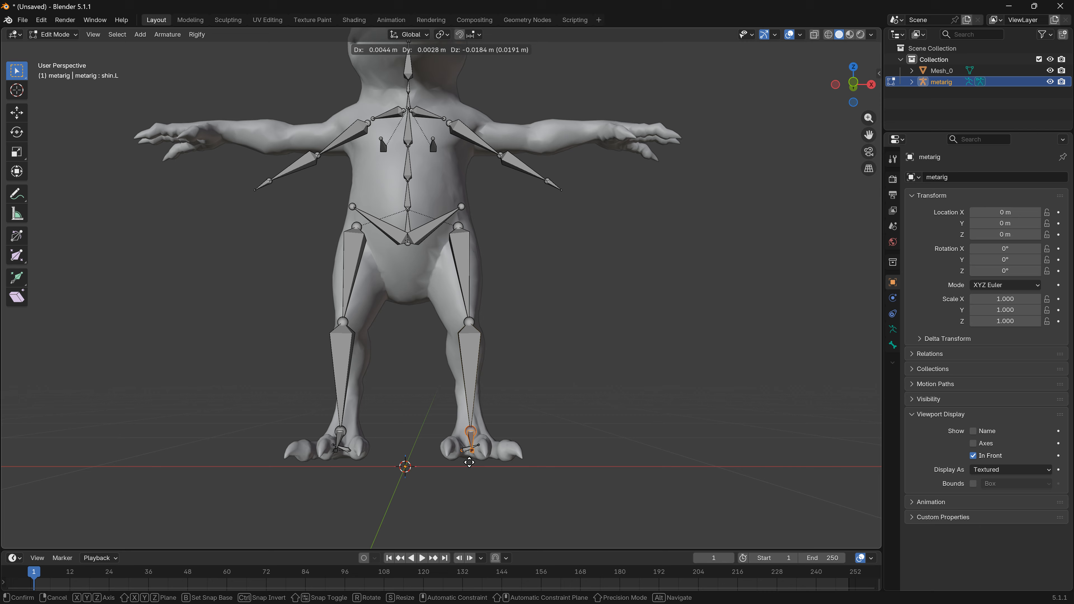
{"action": "left_click", "coordinate": [470, 463]}
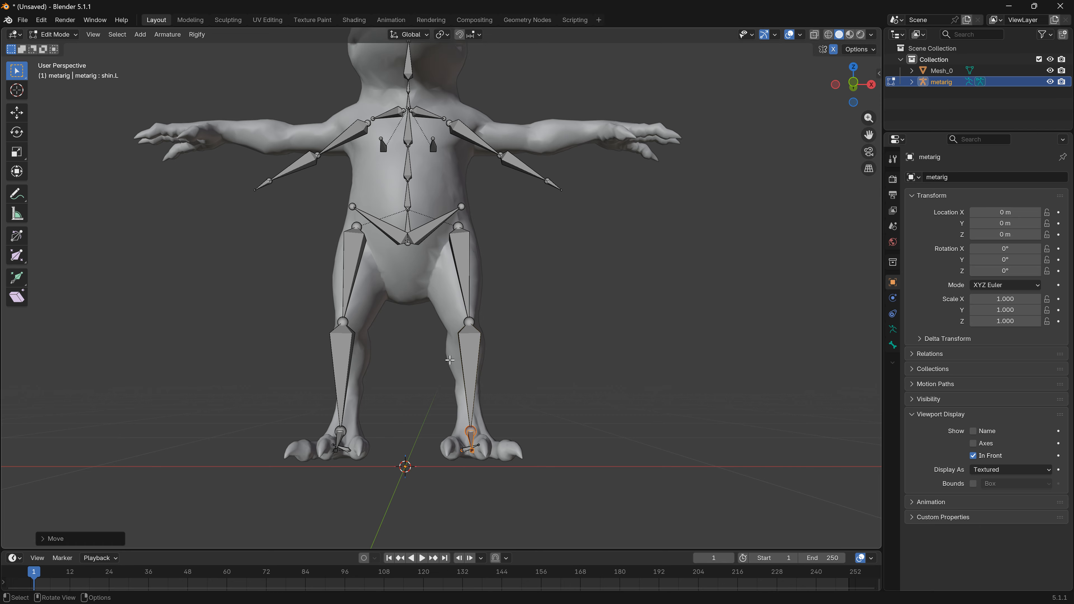
{"action": "middle_click_drag", "start_coordinate": [449, 360], "coordinate": [472, 270]}
{"action": "left_click", "coordinate": [454, 141]}
{"action": "middle_click_drag", "start_coordinate": [633, 312], "coordinate": [614, 317]}
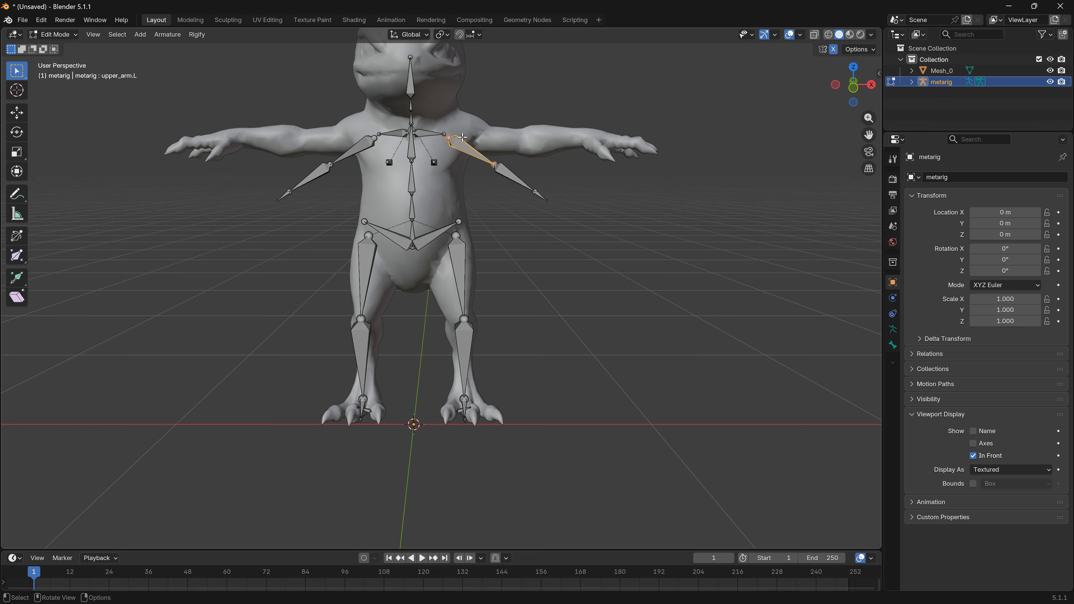
{"action": "left_click_drag", "start_coordinate": [465, 138], "coordinate": [575, 227], "text": "shift"}
{"action": "key", "text": "r"}
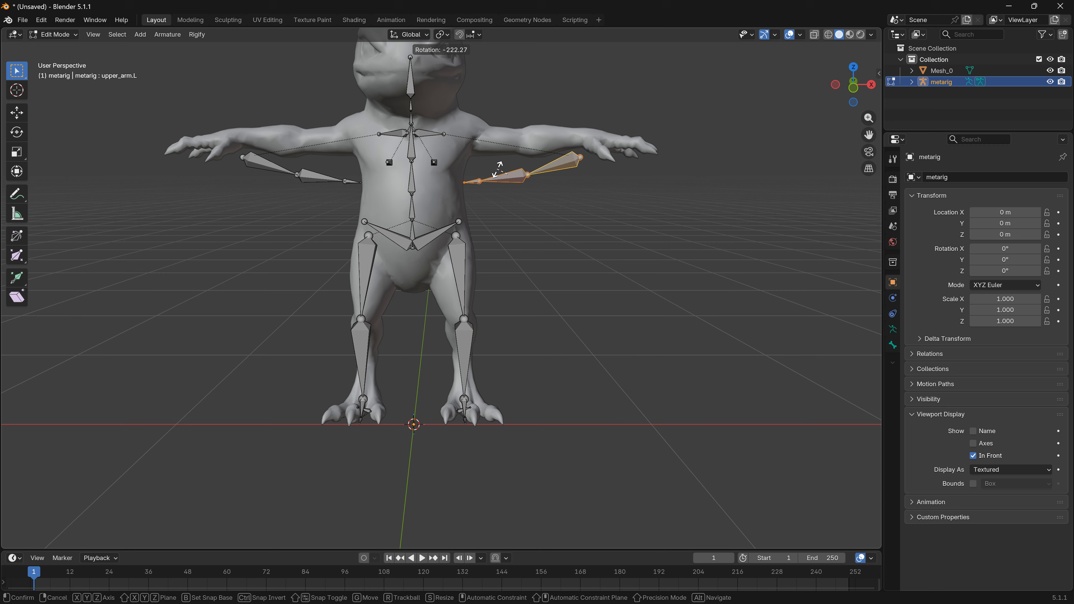
{"action": "right_click", "coordinate": [569, 228]}
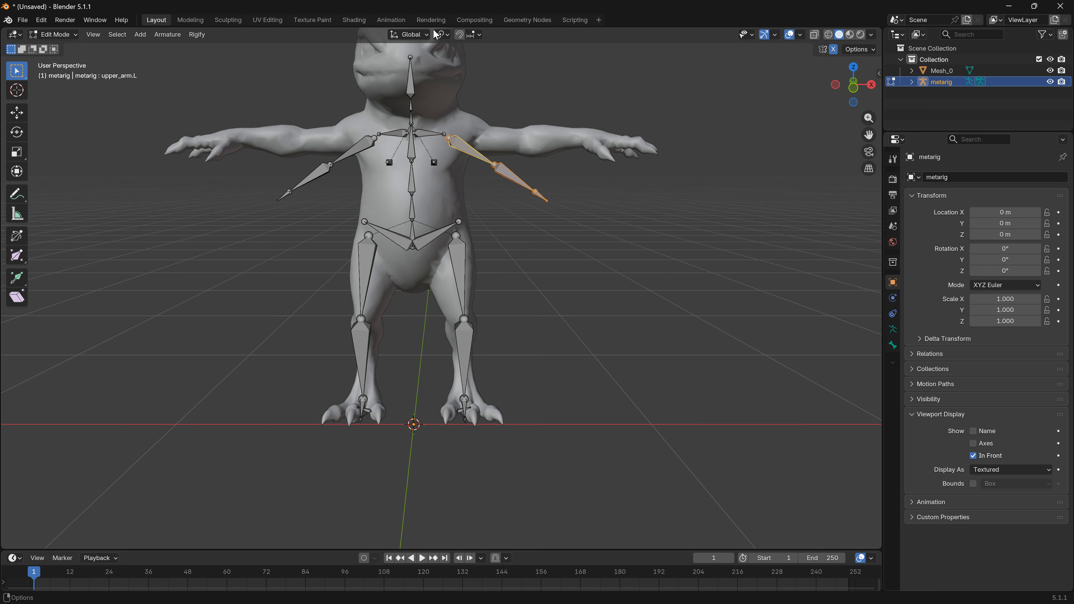
{"action": "left_click", "coordinate": [442, 34]}
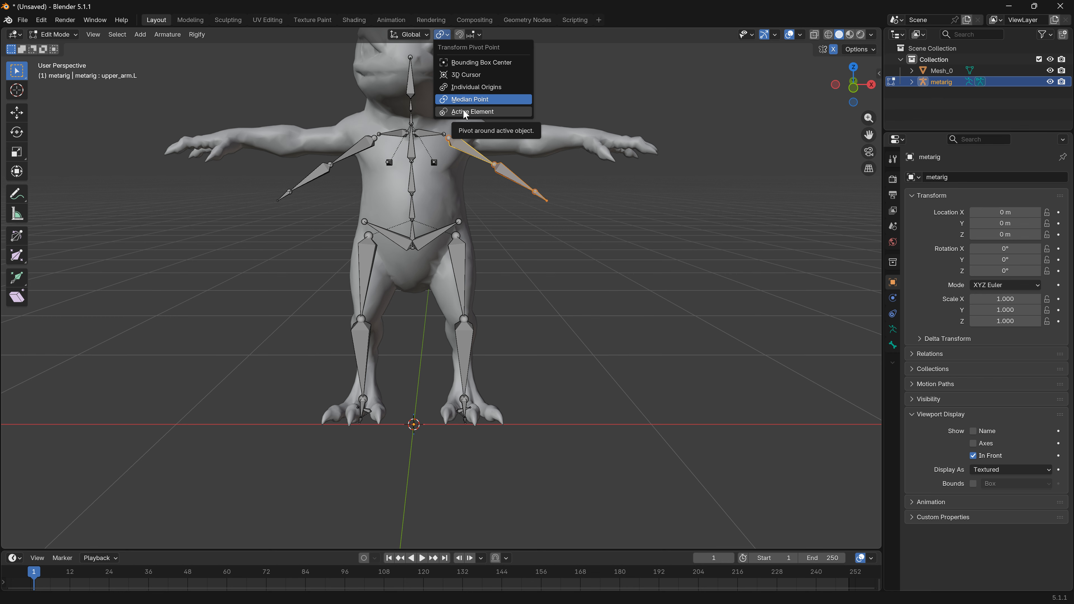
{"action": "left_click", "coordinate": [465, 144]}
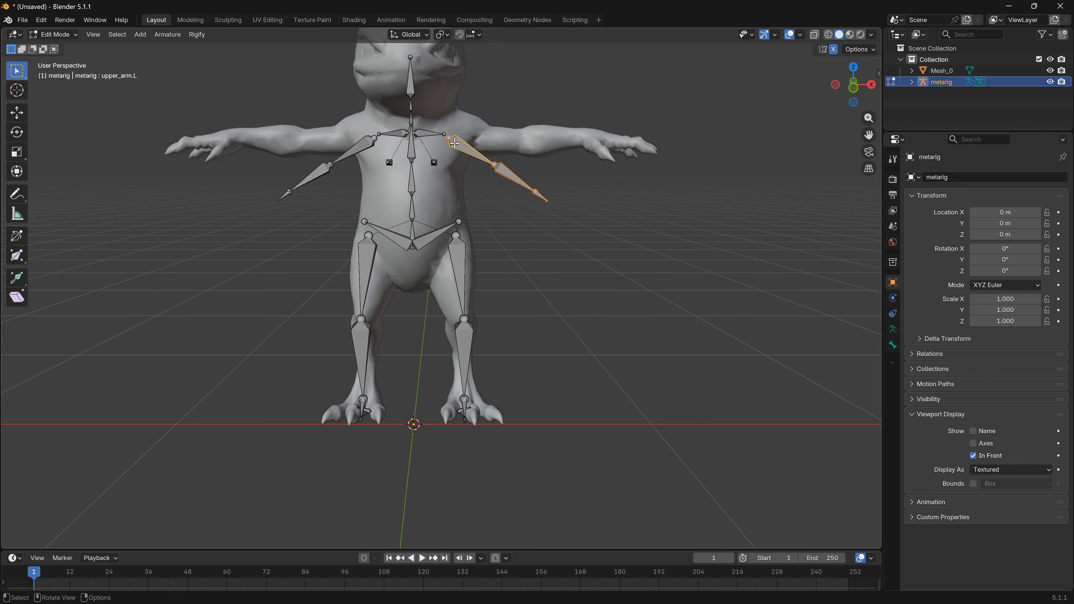
- Rotate the left upper arm, forearm and hand bones around the upper arm using the Active Element pivot, levelling them with the creature's arm
{"action": "left_click", "coordinate": [454, 143]}
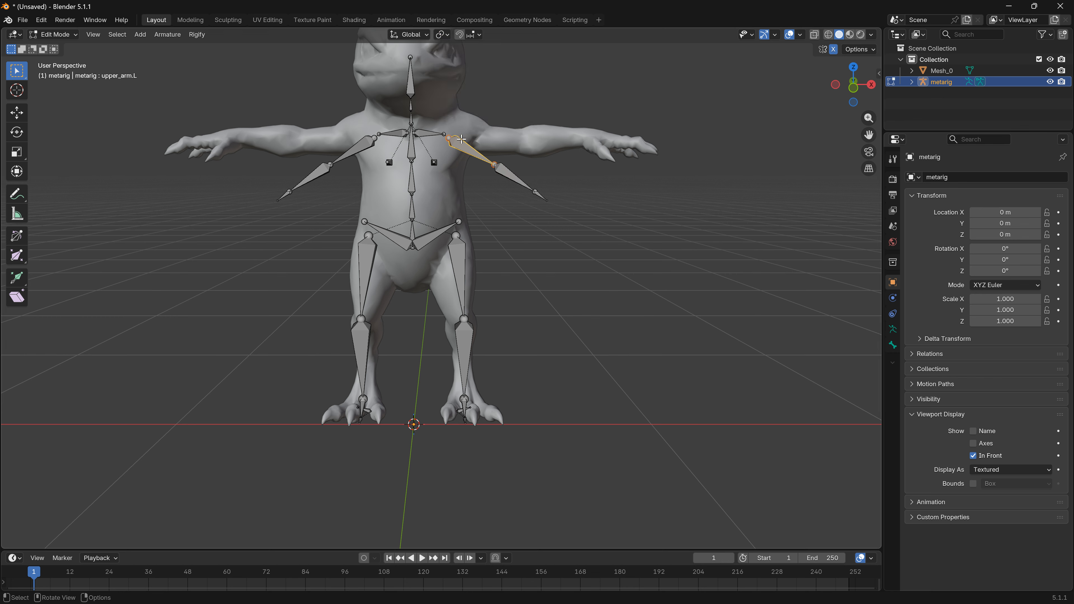
{"action": "left_click", "coordinate": [513, 107]}
{"action": "left_click", "coordinate": [457, 145]}
{"action": "left_click", "coordinate": [509, 175]}
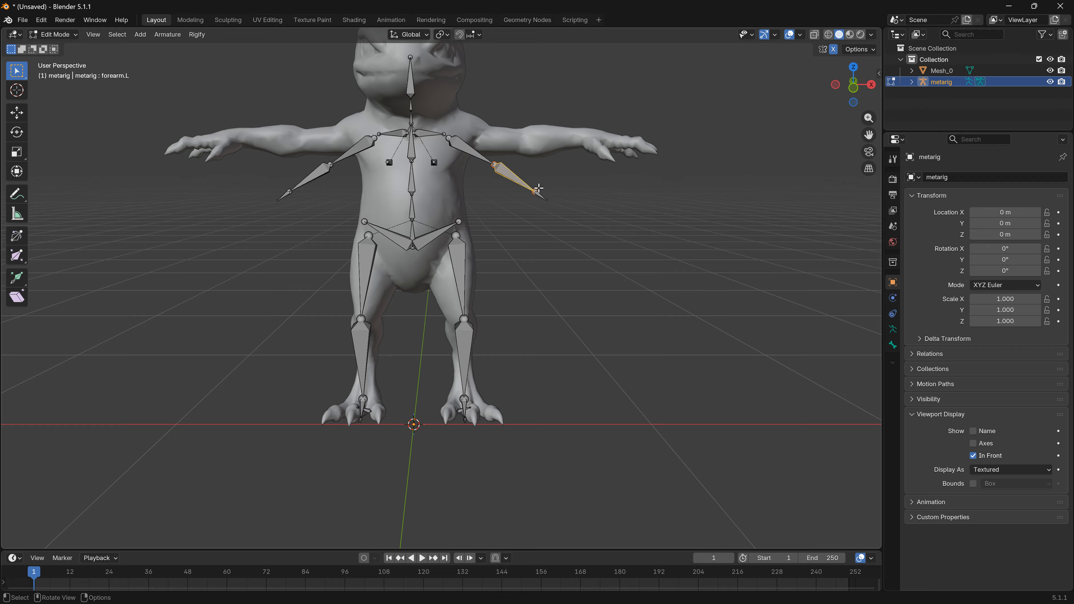
{"action": "left_click", "coordinate": [462, 144]}
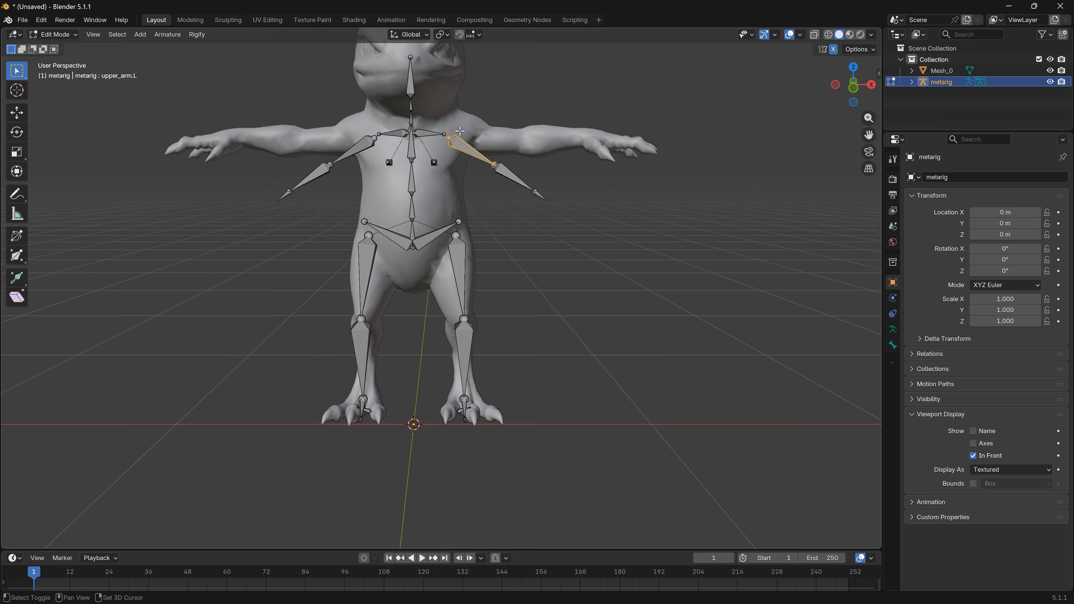
{"action": "left_click_drag", "start_coordinate": [457, 135], "coordinate": [559, 218]}
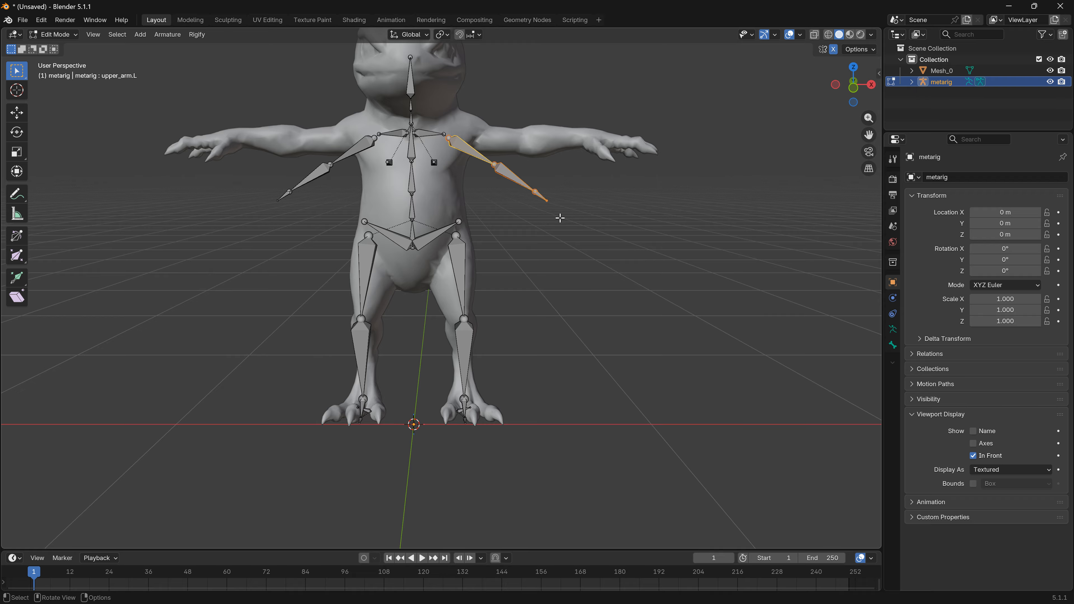
{"action": "left_click", "coordinate": [444, 36]}
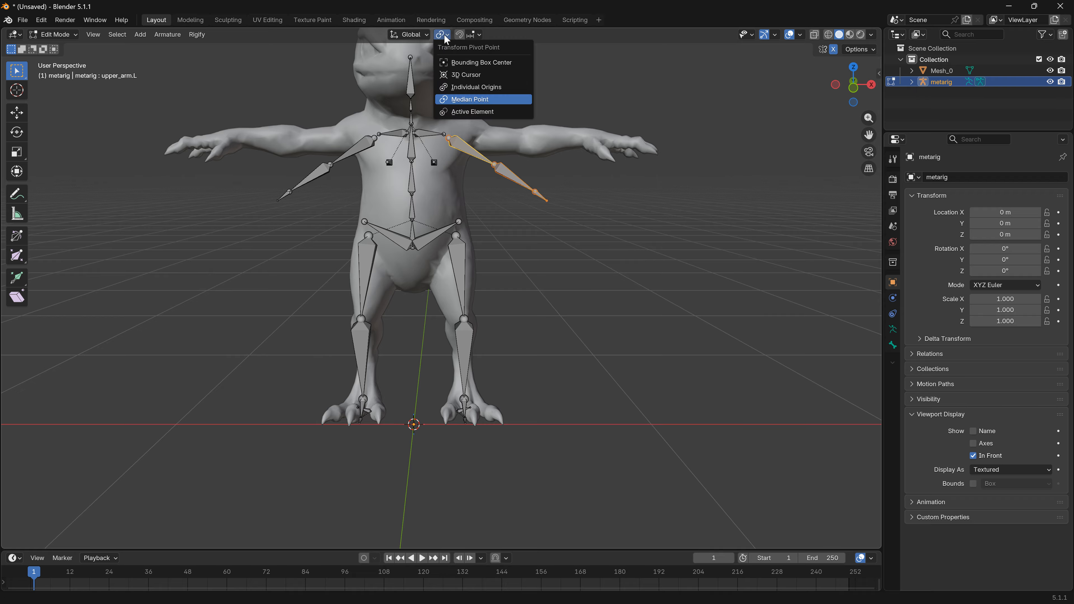
{"action": "left_click", "coordinate": [472, 111]}
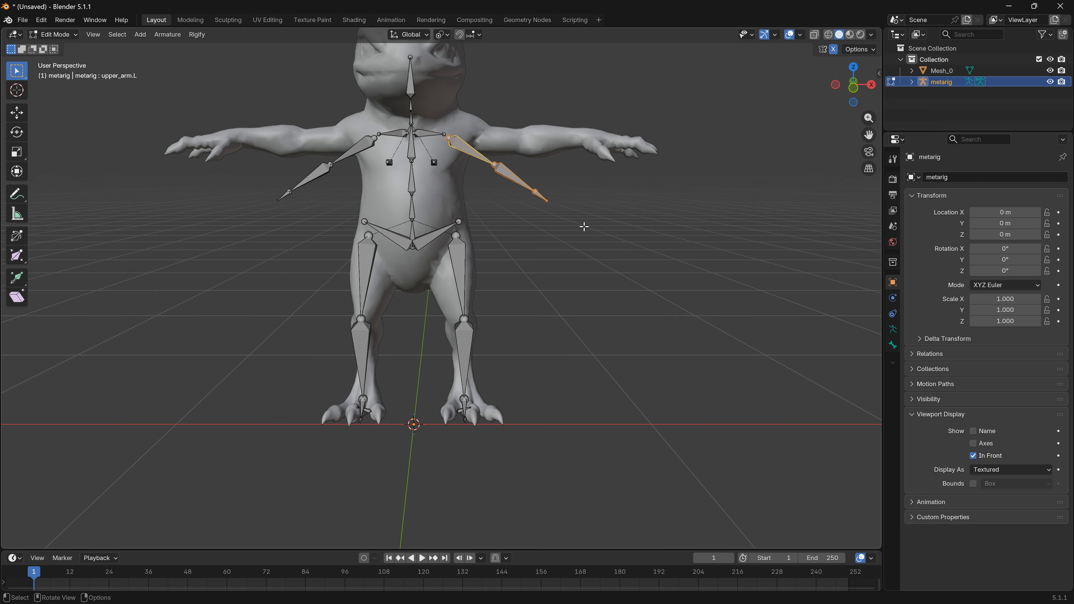
{"action": "key", "text": "r"}
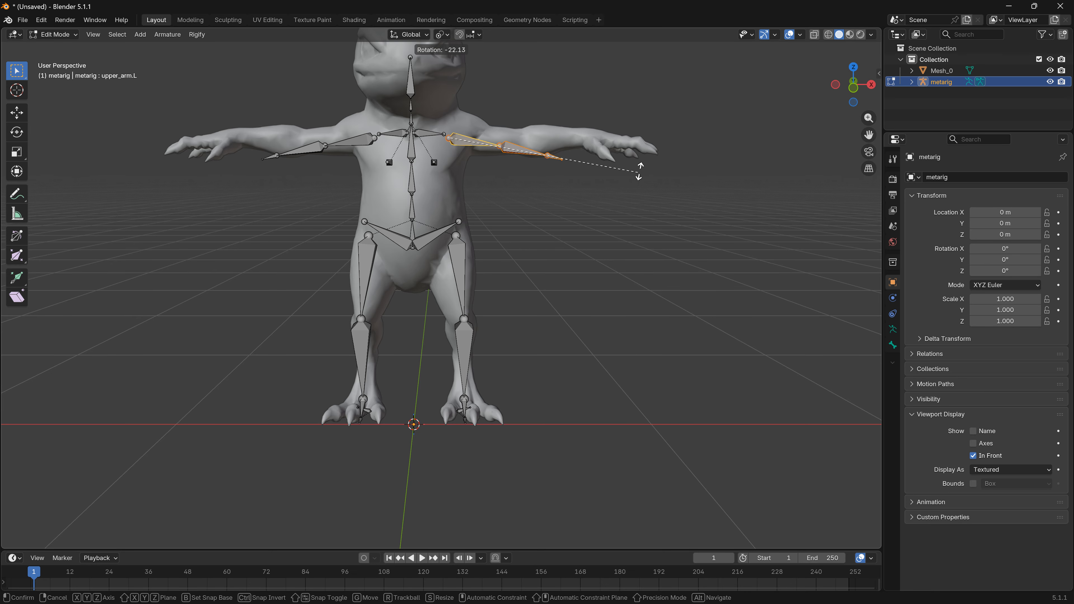
{"action": "left_click", "coordinate": [700, 144]}
- Move the left hand bone outward about 0.16 m along X to the creature's wrist
{"action": "scroll", "coordinate": [536, 206], "scroll_direction": "down", "scroll_amount": 1}
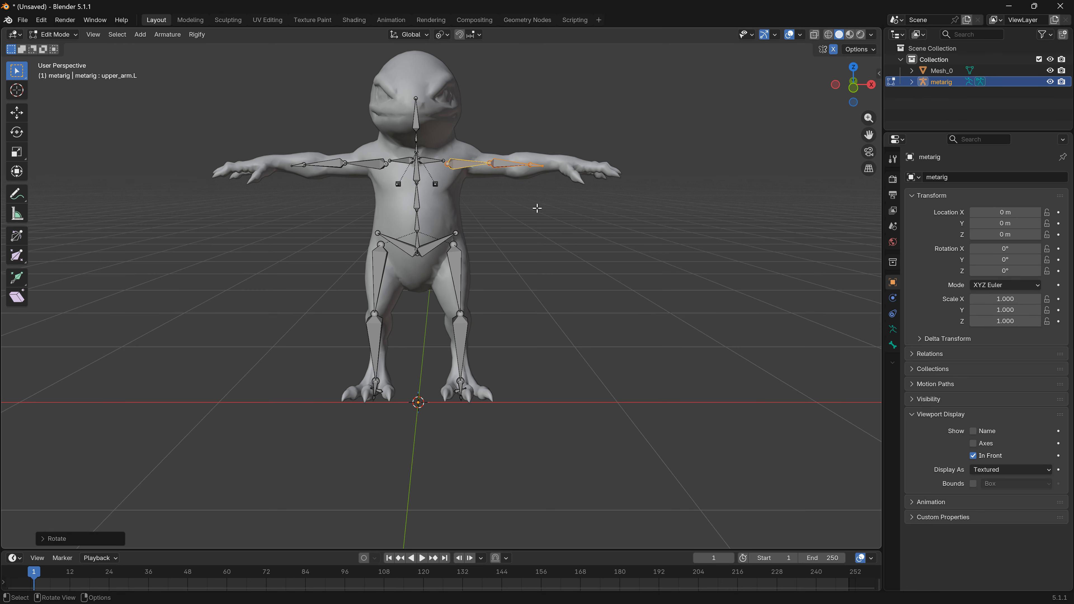
{"action": "scroll", "coordinate": [520, 142], "scroll_direction": "up", "scroll_amount": 1}
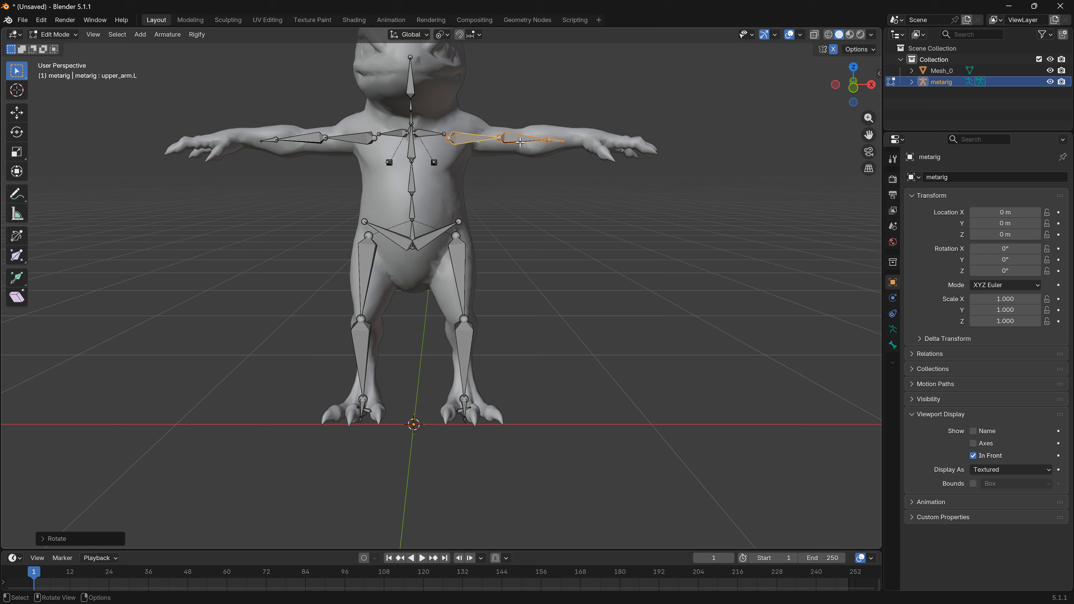
{"action": "left_click", "coordinate": [553, 140]}
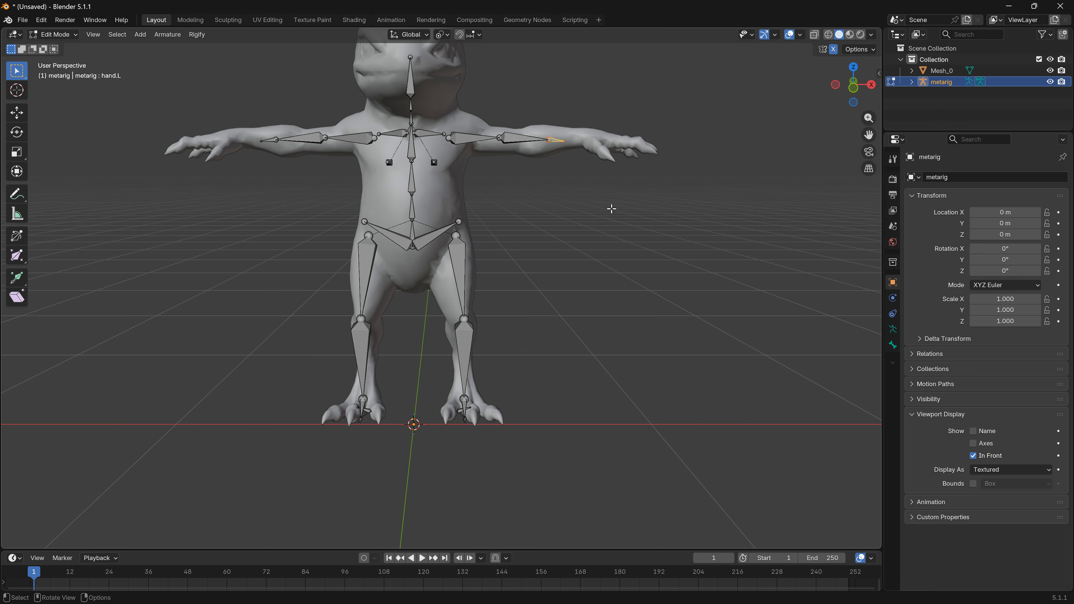
{"action": "key", "text": "g"}
{"action": "key", "text": "x"}
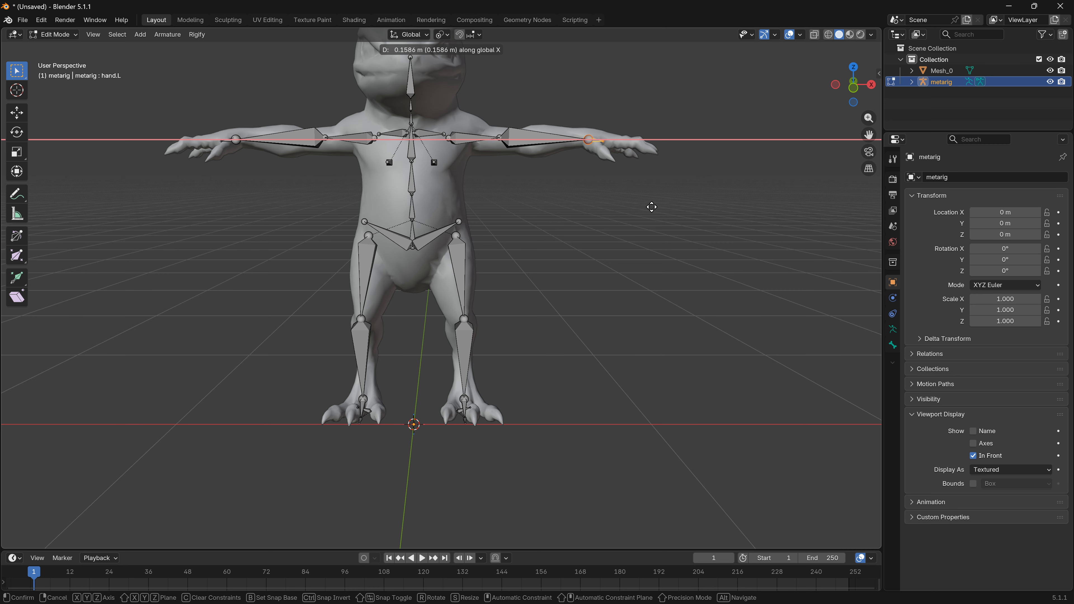
{"action": "left_click", "coordinate": [652, 207]}
- Lengthen the left upper arm bone by scaling it along X until its end reaches the creature's elbow
{"action": "scroll", "coordinate": [523, 134], "scroll_direction": "up", "scroll_amount": 1}
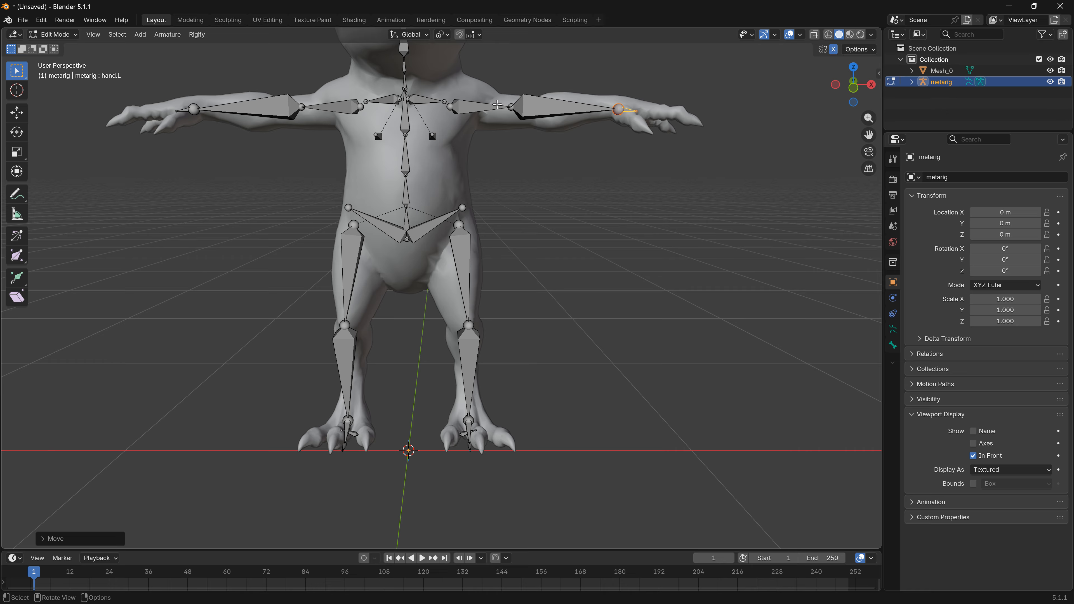
{"action": "left_click", "coordinate": [512, 106]}
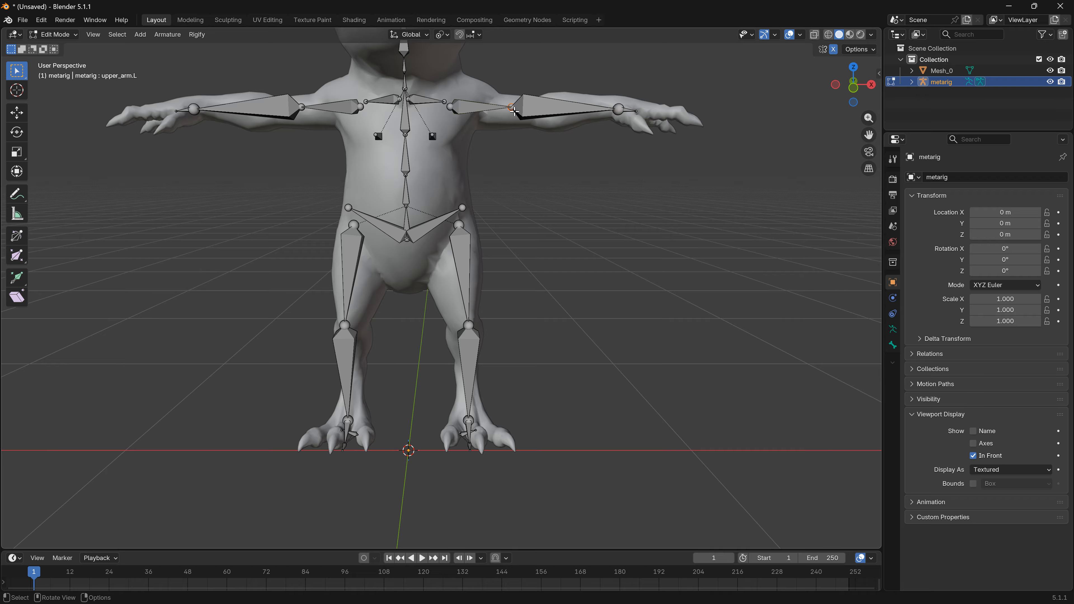
{"action": "left_click", "coordinate": [500, 107]}
{"action": "key", "text": "g"}
{"action": "key", "text": "x"}
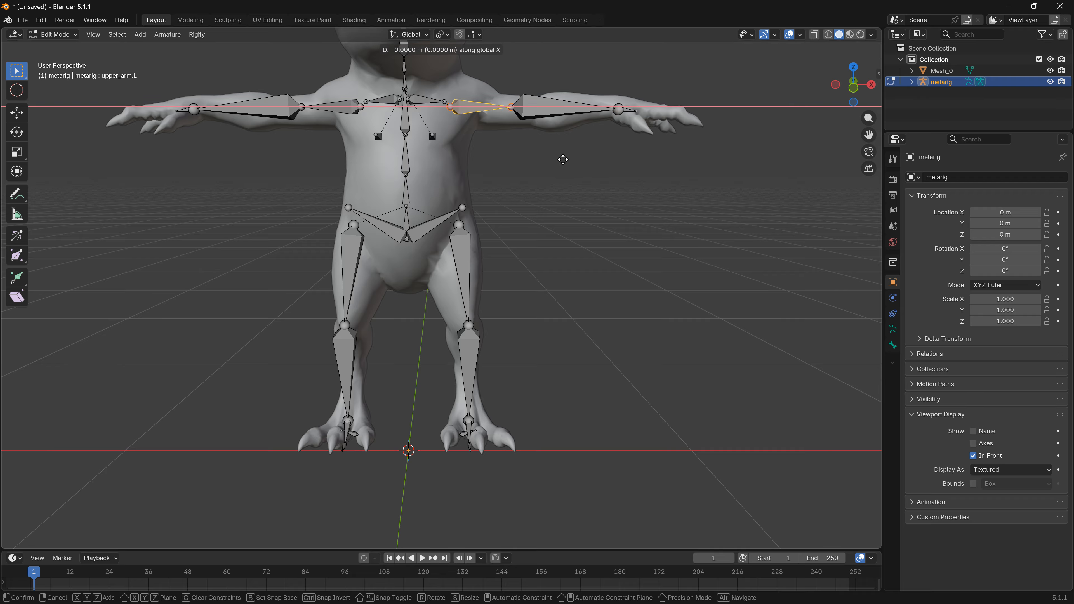
{"action": "right_click", "coordinate": [565, 158]}
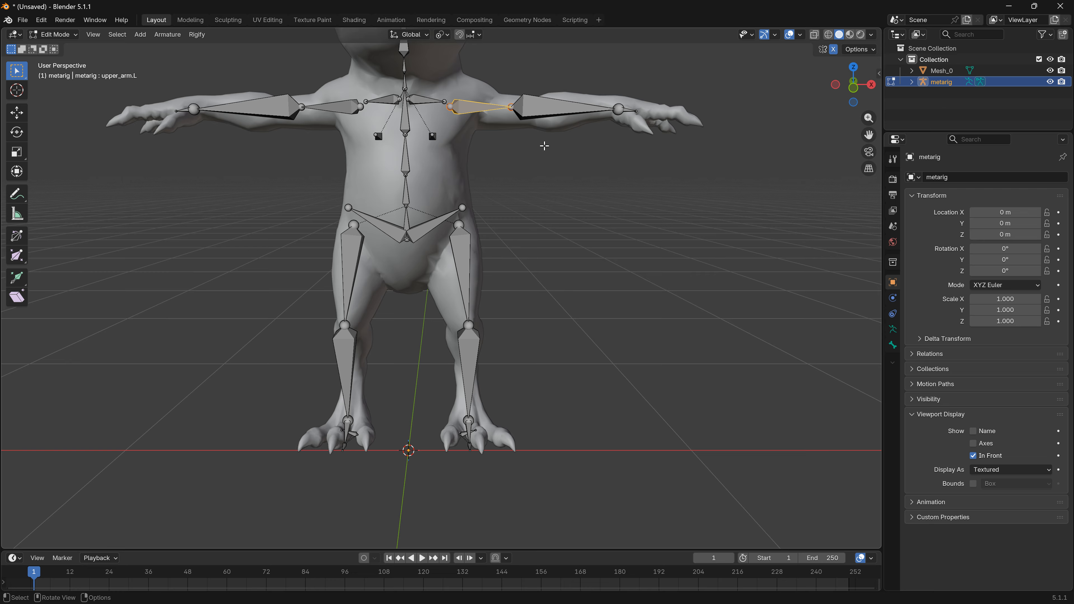
{"action": "key", "text": "s"}
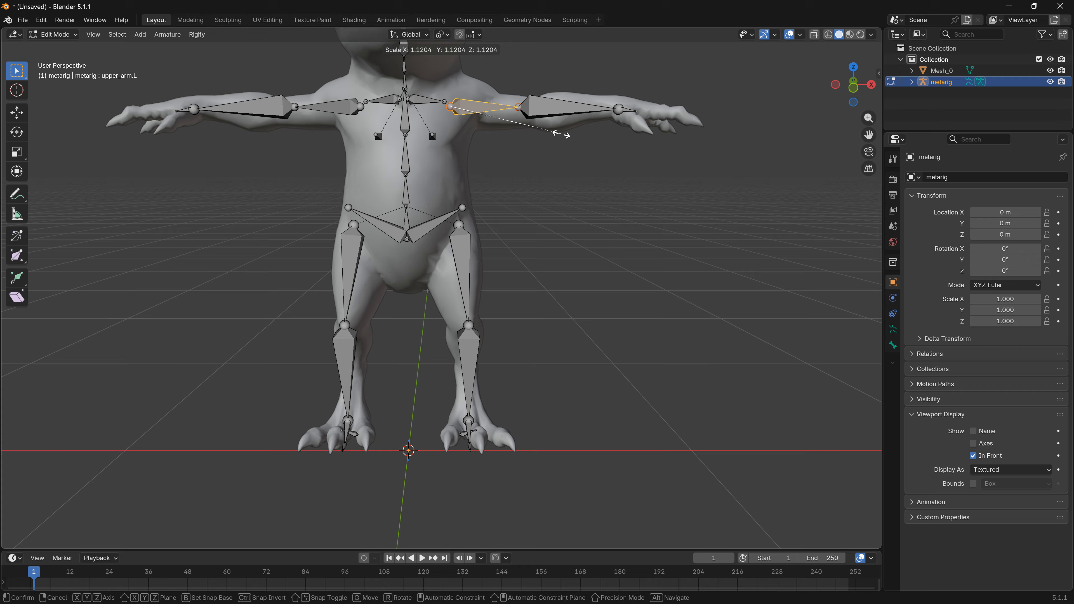
{"action": "key", "text": "x"}
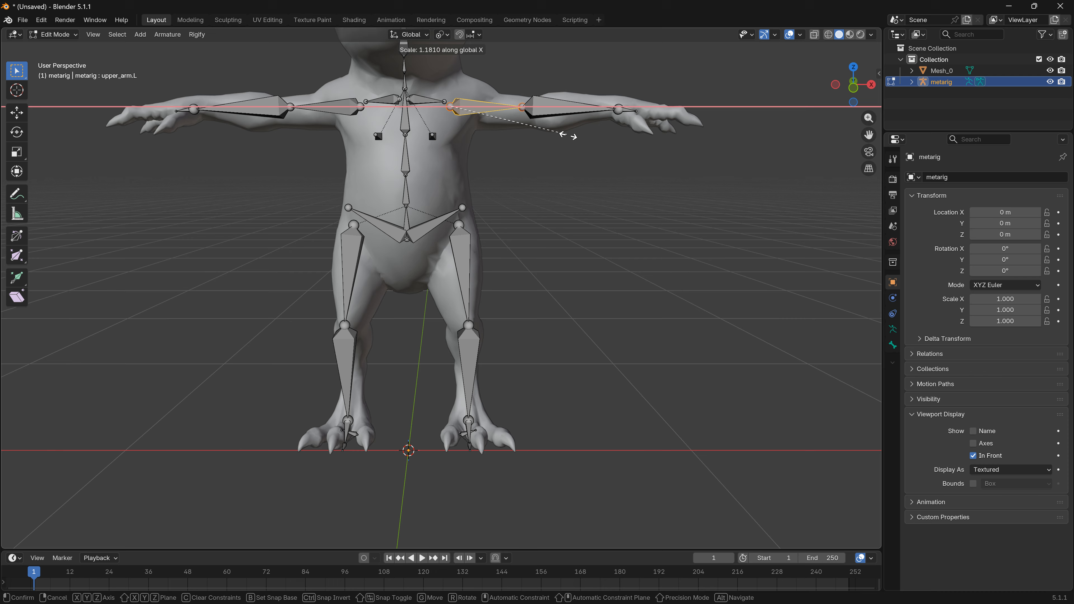
{"action": "left_click", "coordinate": [592, 140]}
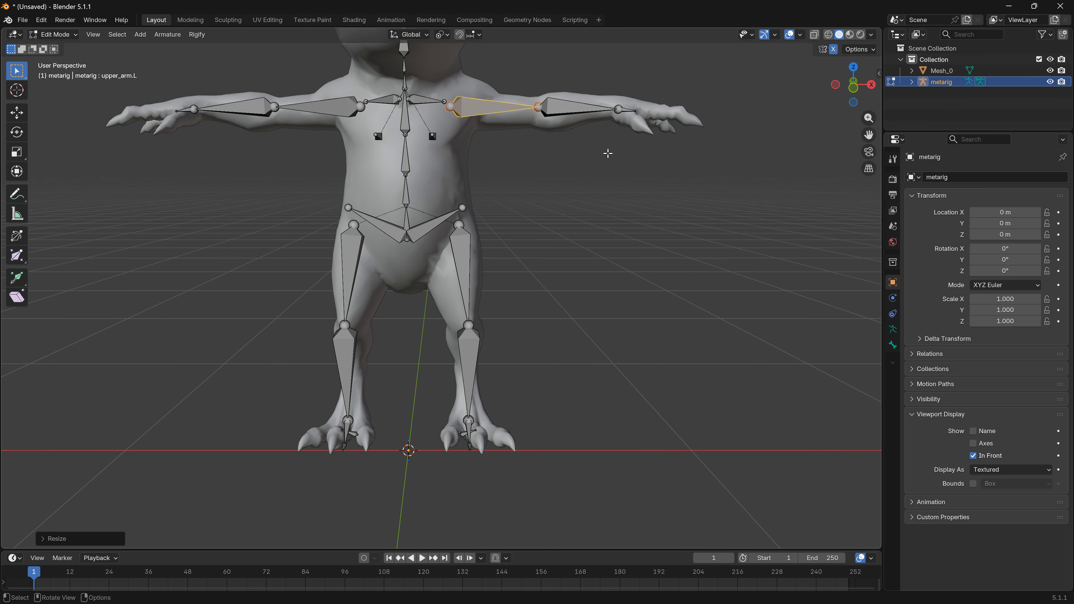
- Move the left forearm bone freely backward so it sits centred inside the creature's forearm and wrist
{"action": "middle_click_drag", "start_coordinate": [762, 194], "coordinate": [520, 230]}
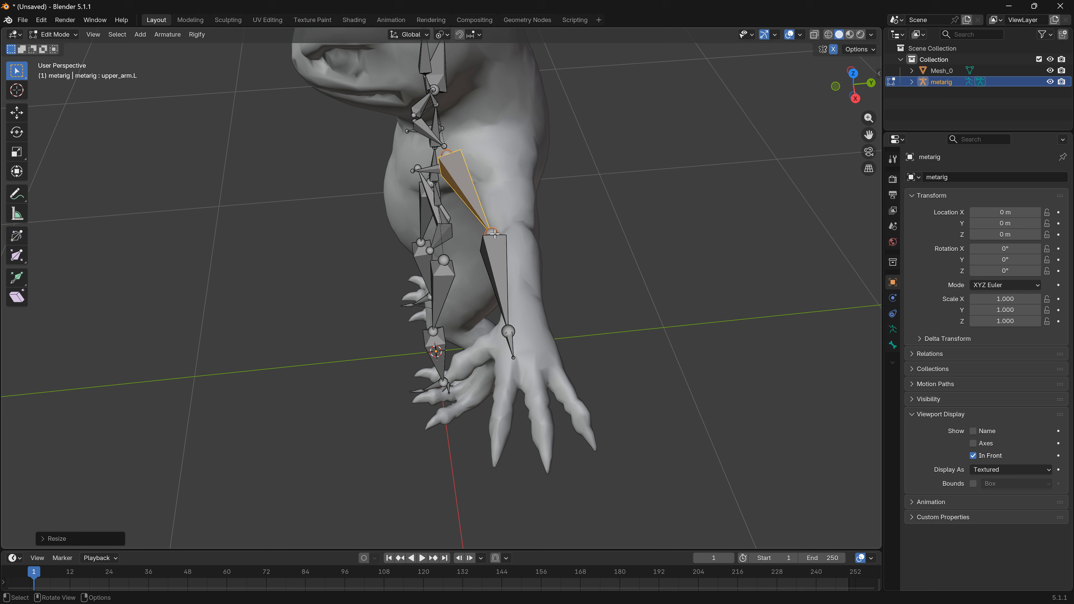
{"action": "left_click", "coordinate": [498, 271]}
{"action": "key", "text": "g"}
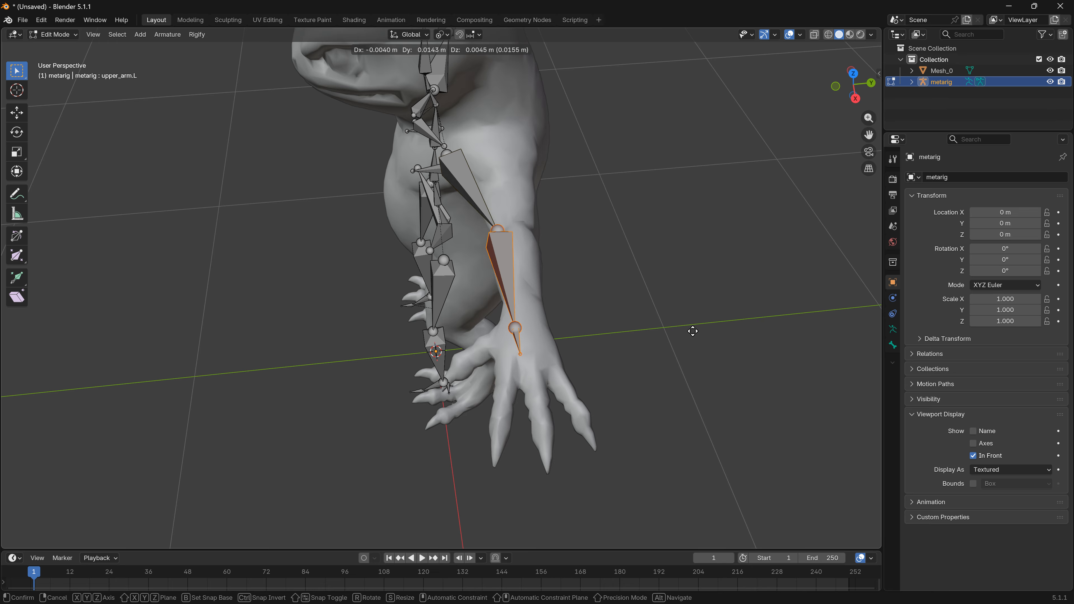
{"action": "left_click", "coordinate": [697, 334]}
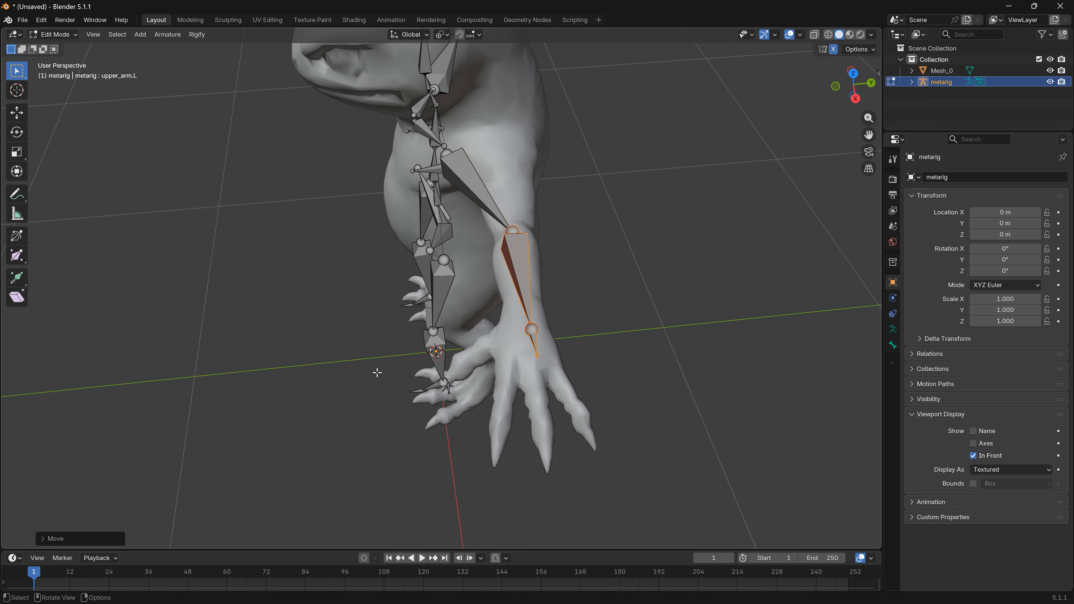
- Raise the tip of the head bone (spine.006) about 0.18 m to the top of the creature's head
{"action": "middle_click_drag", "start_coordinate": [377, 372], "coordinate": [490, 317]}
{"action": "scroll", "coordinate": [497, 153], "scroll_direction": "down", "scroll_amount": 4}
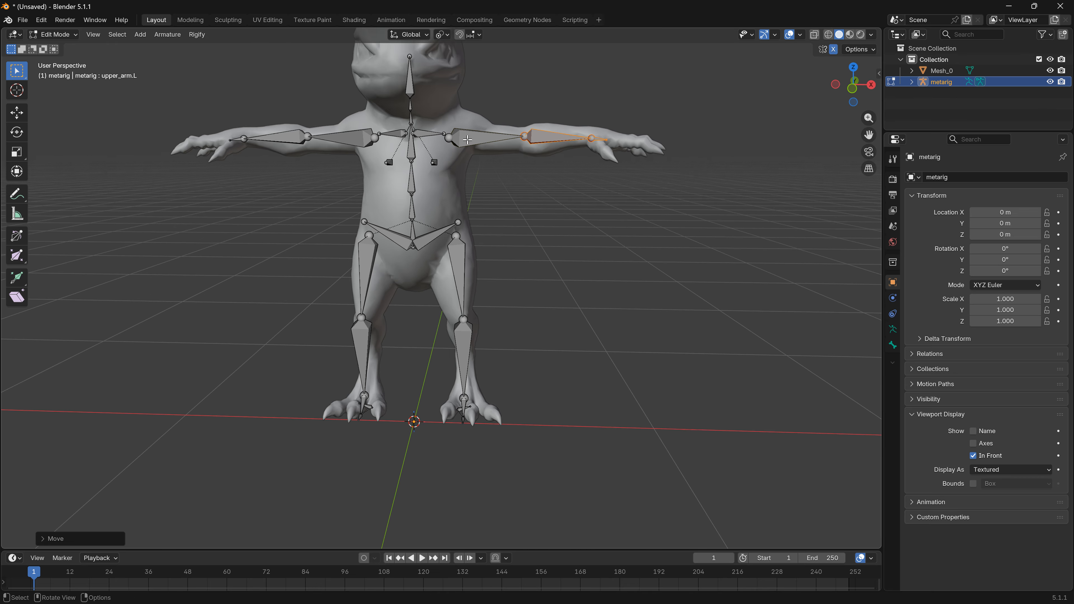
{"action": "left_click", "coordinate": [454, 141]}
{"action": "scroll", "coordinate": [468, 203], "scroll_direction": "down", "scroll_amount": 2}
{"action": "scroll", "coordinate": [467, 201], "scroll_direction": "up", "scroll_amount": 2}
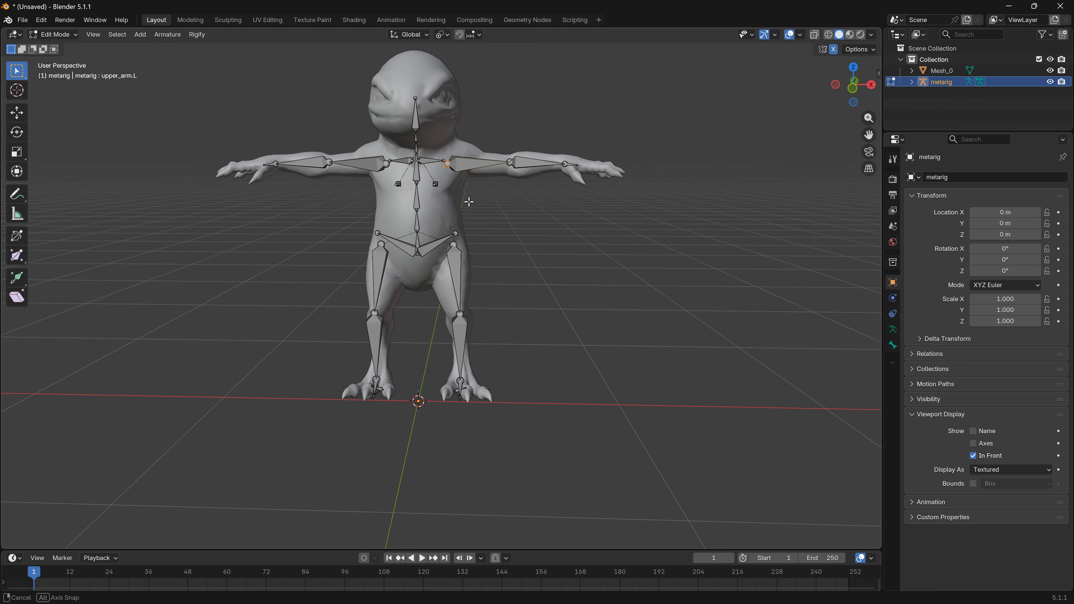
{"action": "left_click", "coordinate": [415, 103]}
{"action": "key", "text": "g"}
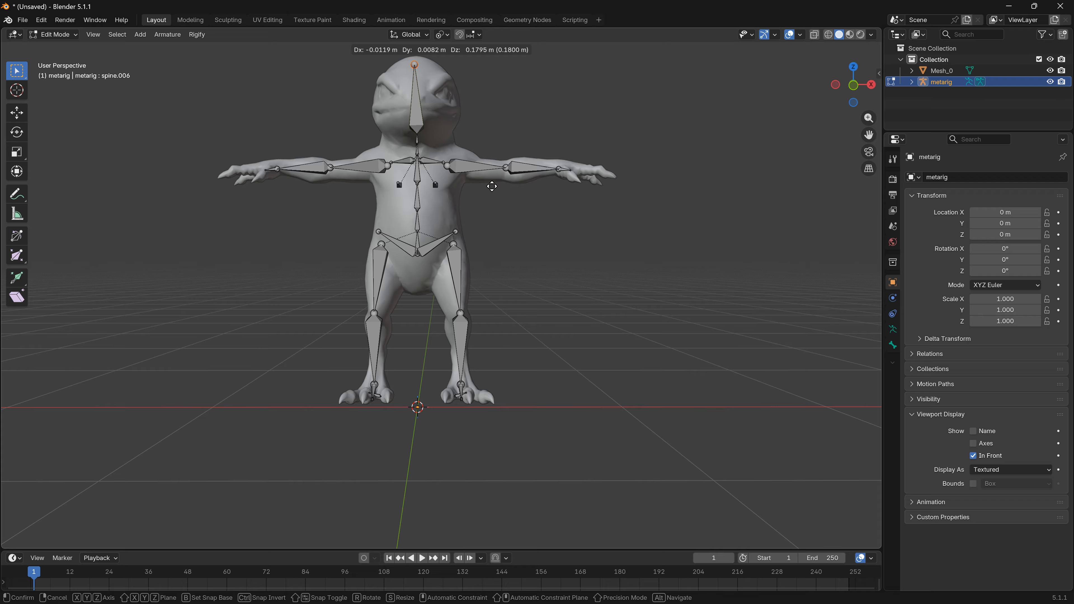
{"action": "left_click", "coordinate": [492, 185]}
- Return the metarig from Edit Mode to Object Mode
{"action": "scroll", "coordinate": [507, 254], "scroll_direction": "down", "scroll_amount": 3}
{"action": "middle_click_drag", "start_coordinate": [539, 331], "coordinate": [482, 288]}
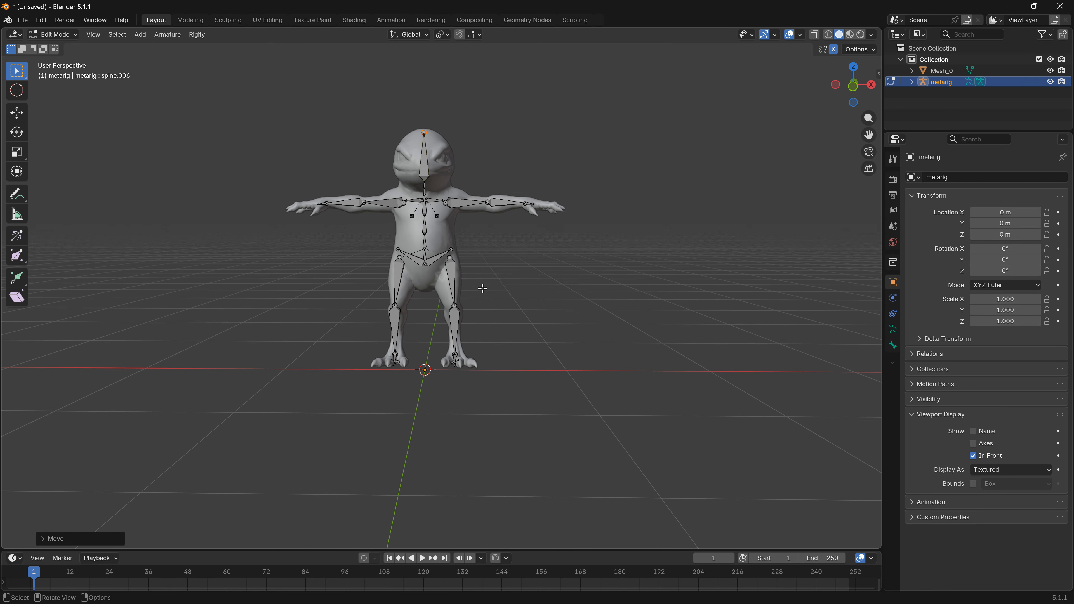
{"action": "scroll", "coordinate": [482, 288], "scroll_direction": "up", "scroll_amount": 2}
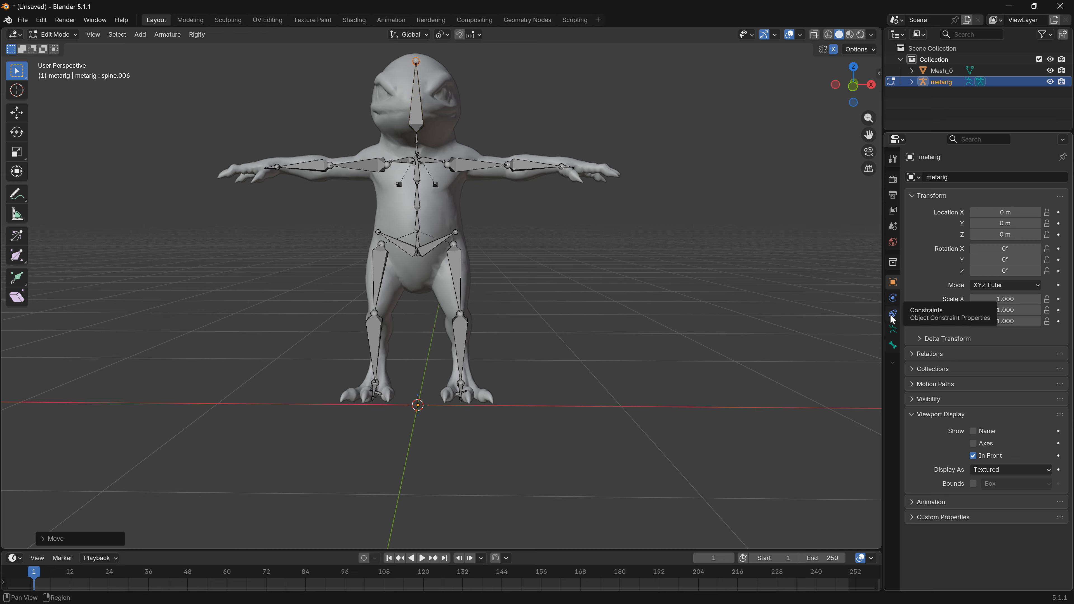
{"action": "left_click", "coordinate": [891, 340]}
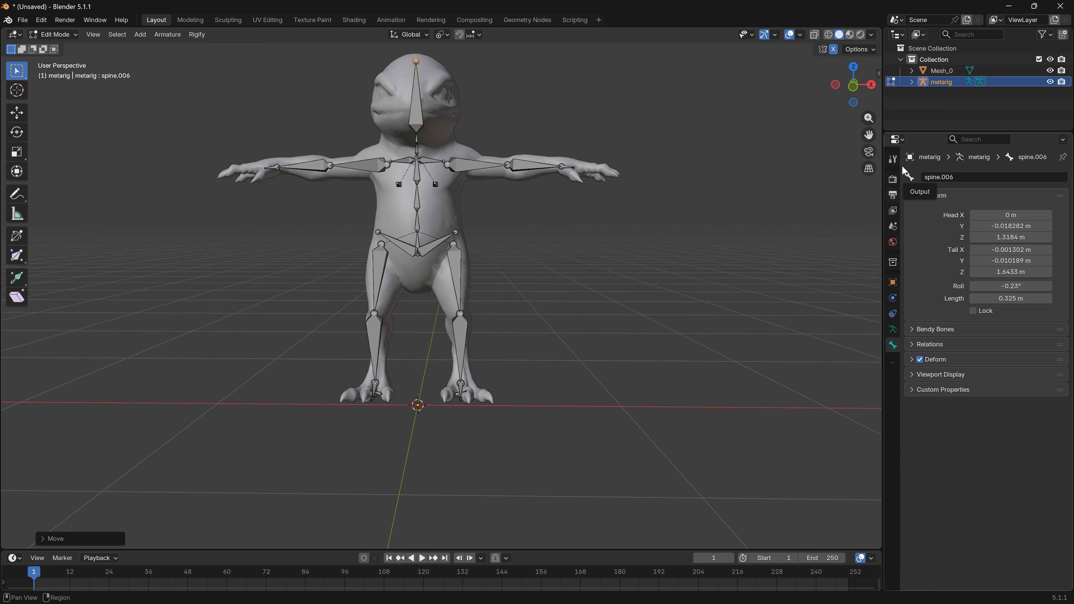
{"action": "left_click", "coordinate": [892, 160]}
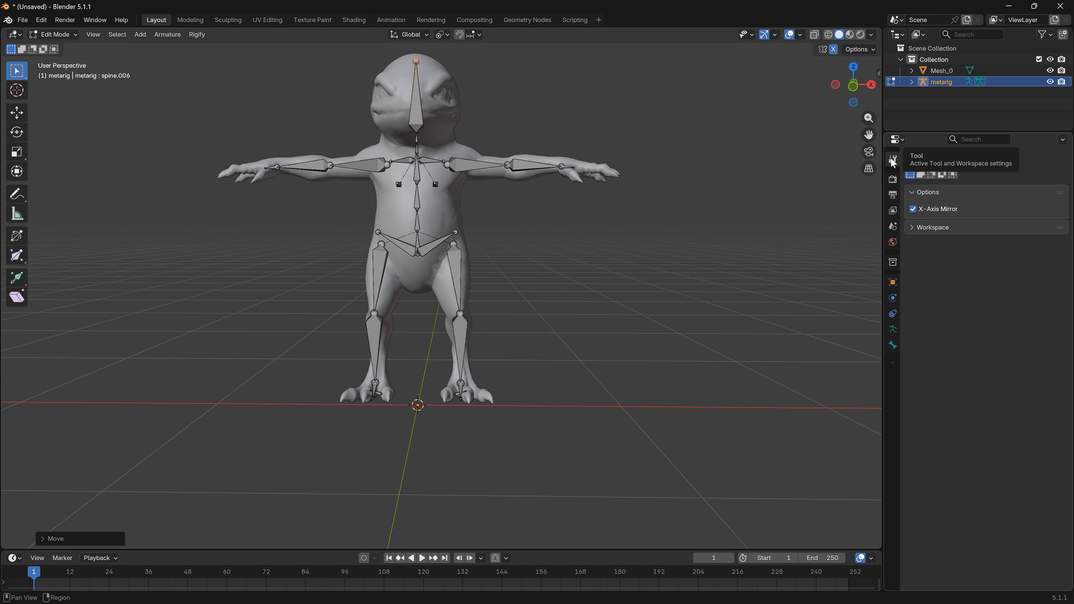
{"action": "left_click", "coordinate": [69, 36]}
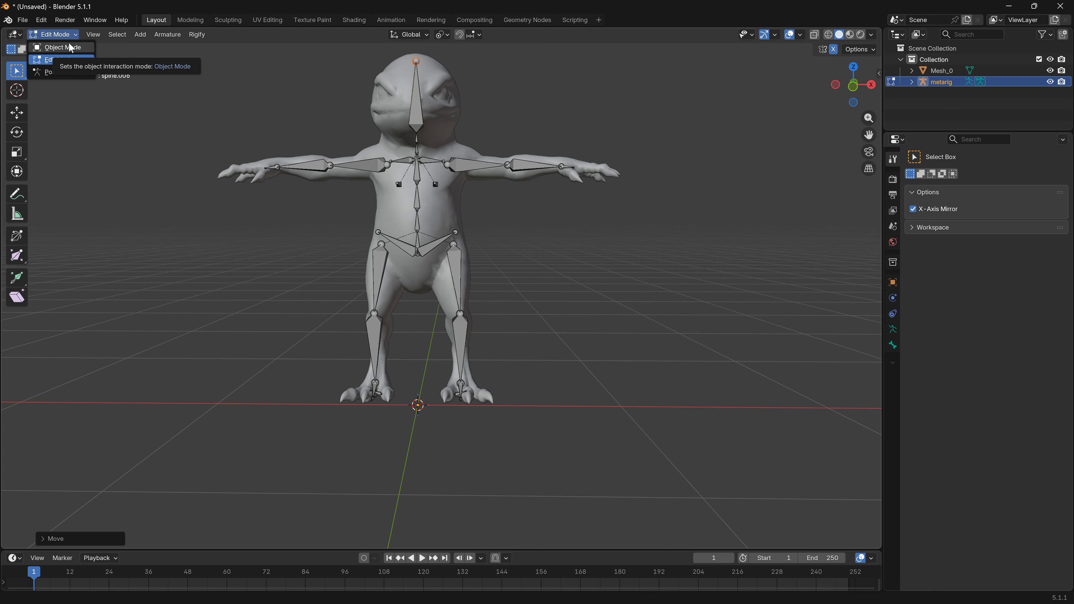
{"action": "left_click", "coordinate": [66, 47]}
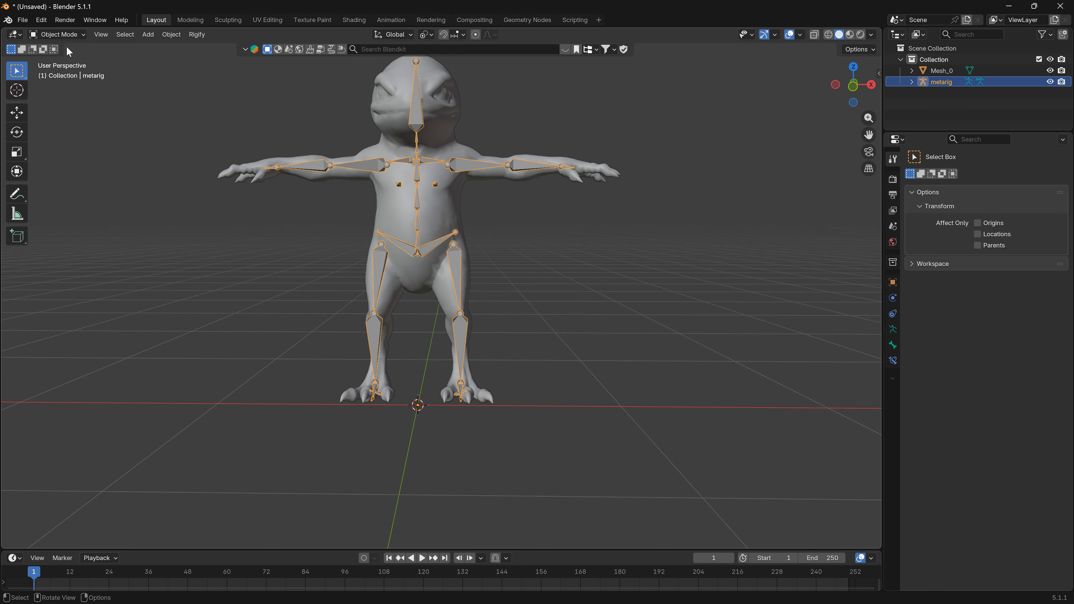
- Set the scene's unit scale to 0.01
{"action": "scroll", "coordinate": [872, 255], "scroll_direction": "down", "scroll_amount": 1}
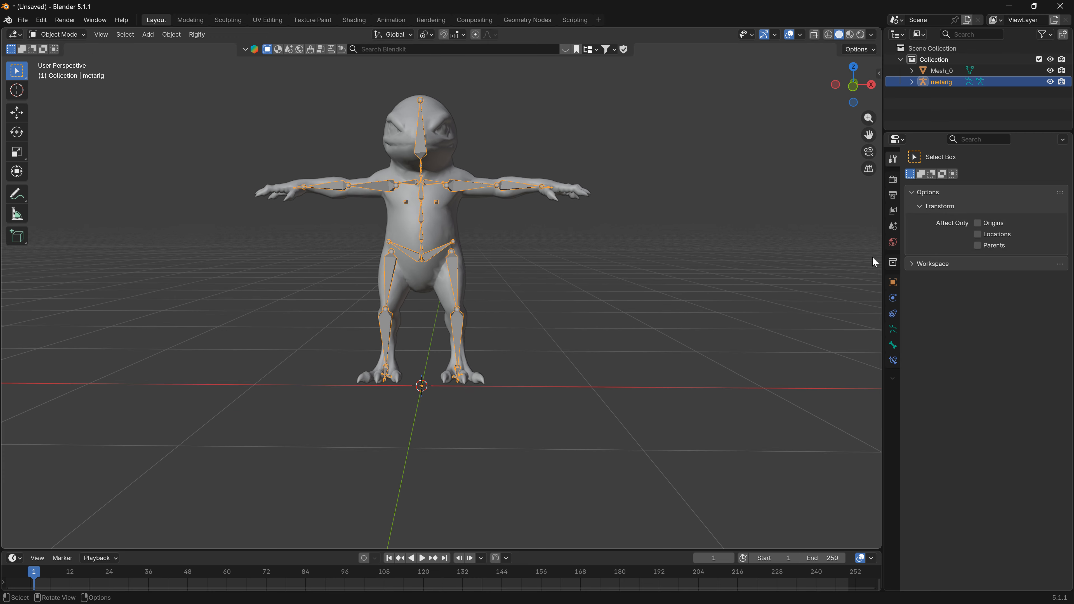
{"action": "left_click", "coordinate": [893, 280]}
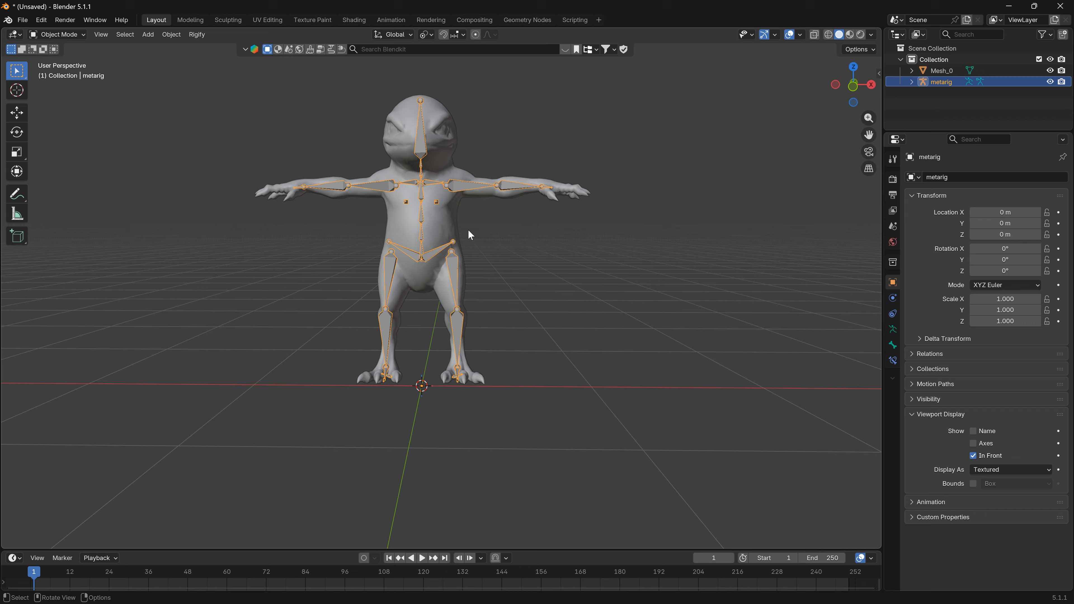
{"action": "left_click", "coordinate": [449, 218]}
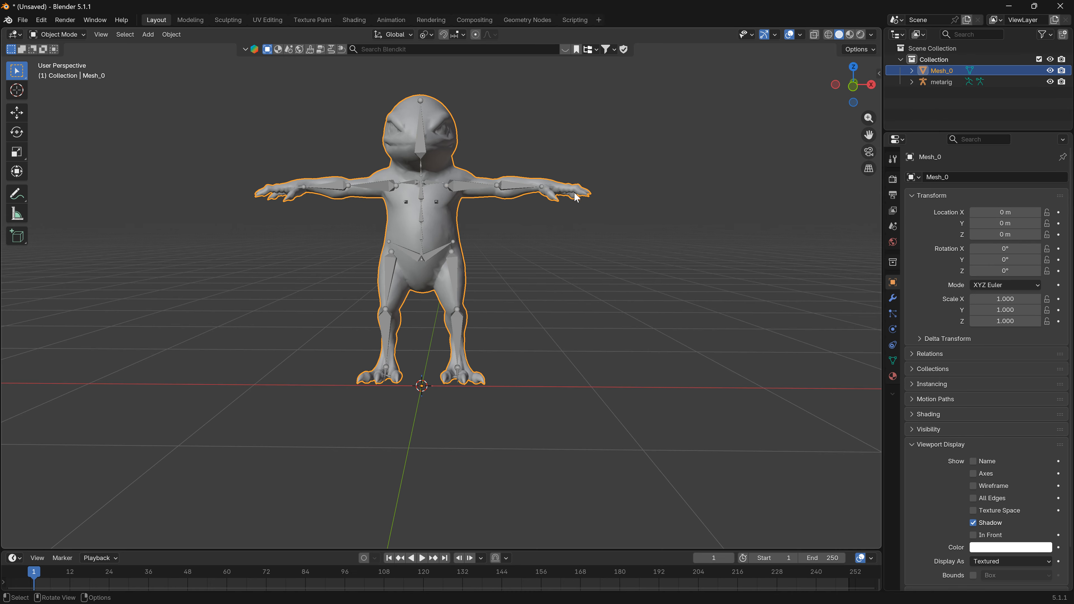
{"action": "left_click", "coordinate": [891, 227]}
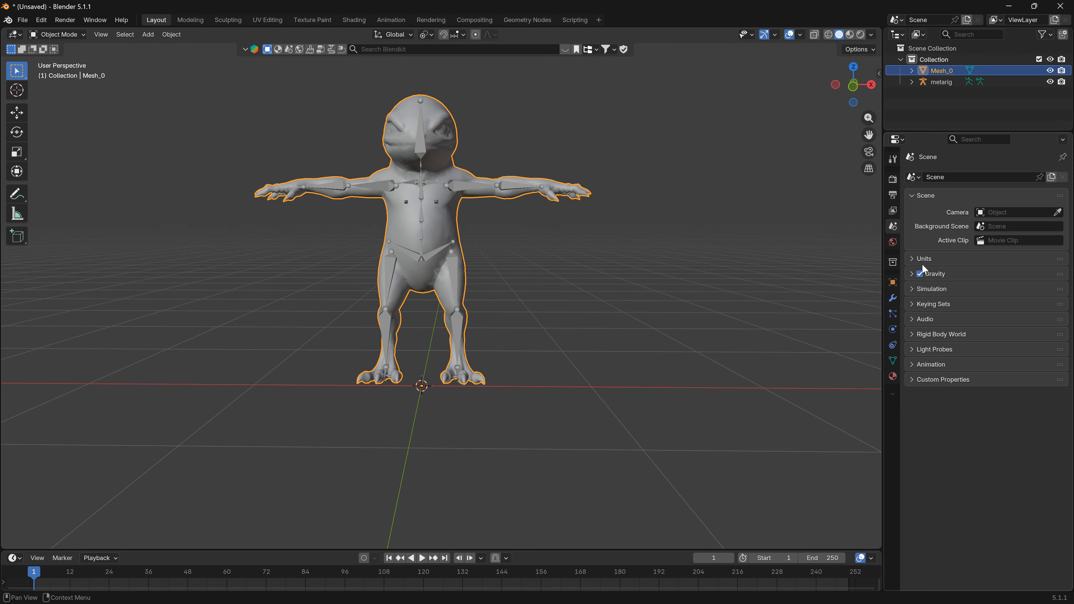
{"action": "left_click", "coordinate": [915, 259]}
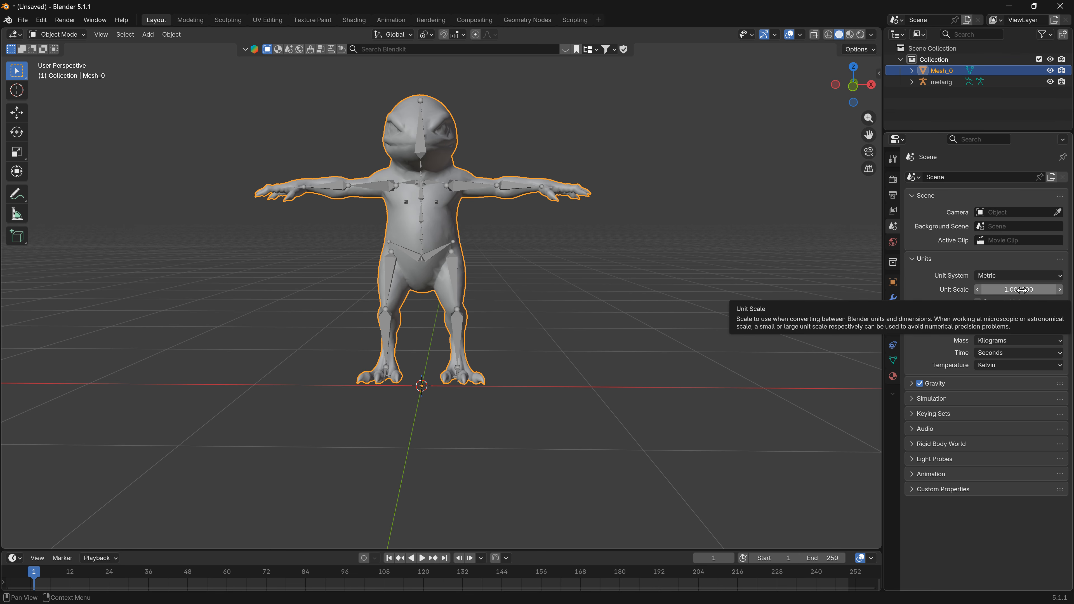
{"action": "left_click", "coordinate": [1008, 290]}
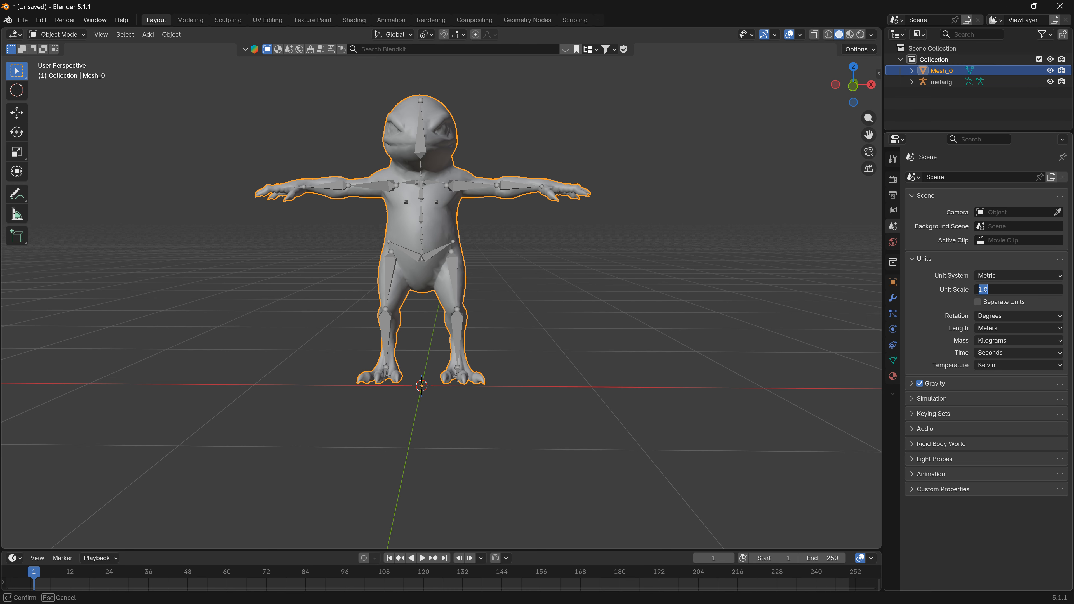
{"action": "key", "text": "BackSpace"}
{"action": "key", "text": "Return"}
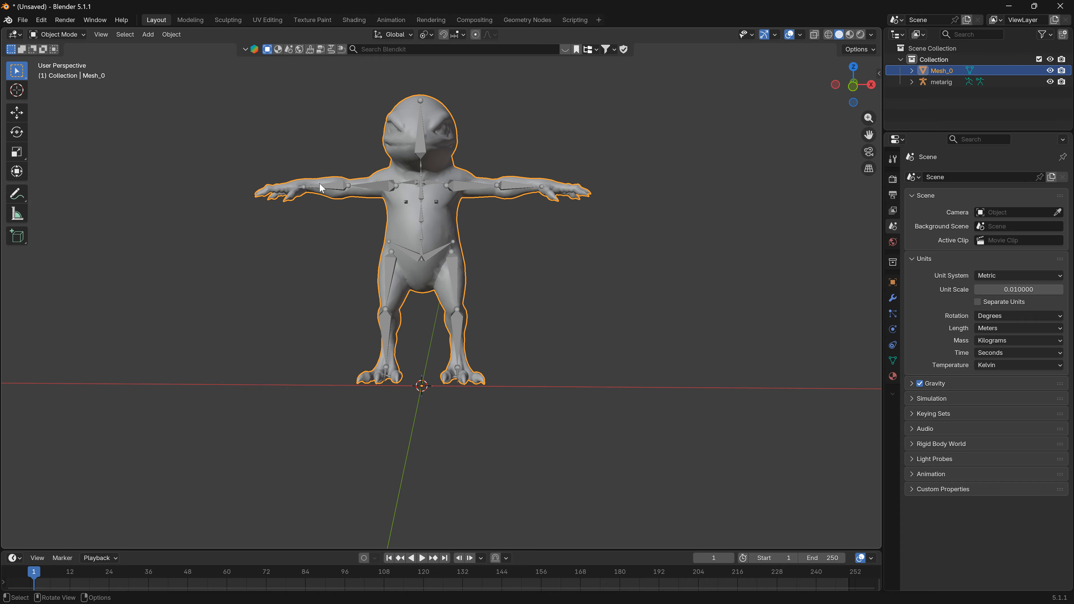
{"action": "left_click", "coordinate": [690, 211]}
{"action": "left_click", "coordinate": [519, 188]}
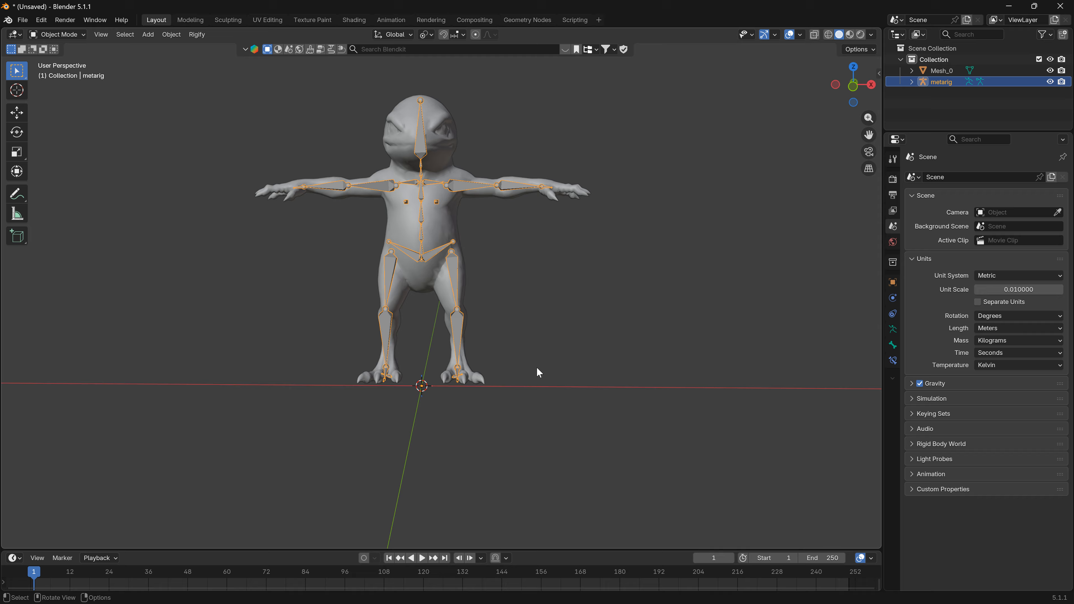
{"action": "key", "text": "g"}
{"action": "right_click", "coordinate": [537, 354]}
- Parent the creature mesh to the metarig using Armature Deform with automatic weights
{"action": "left_click", "coordinate": [490, 198]}
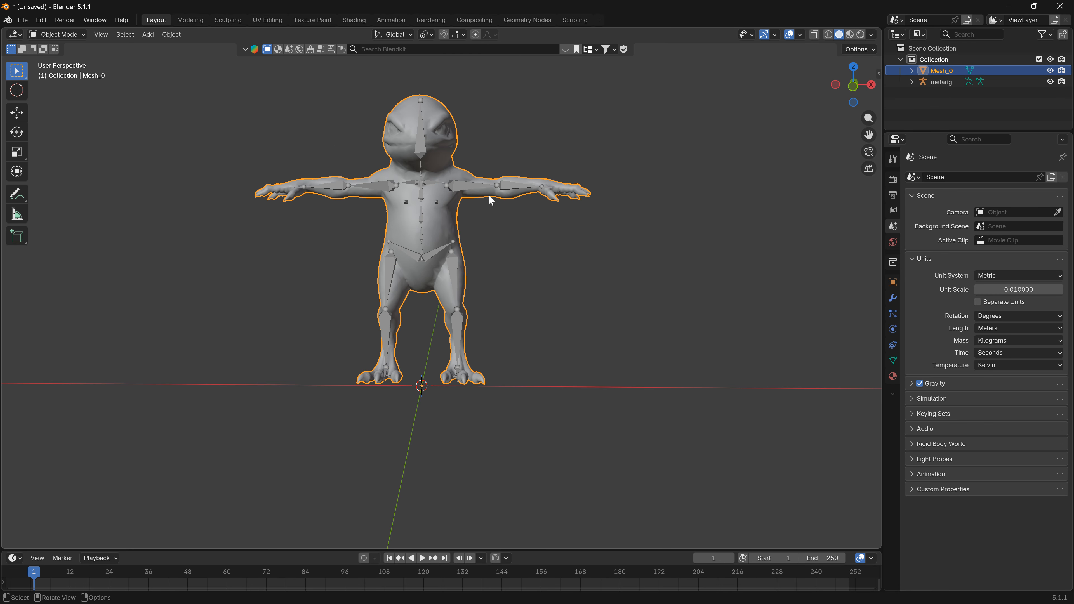
{"action": "key", "text": "g"}
{"action": "right_click", "coordinate": [544, 343]}
{"action": "left_click", "coordinate": [455, 185], "text": "shift"}
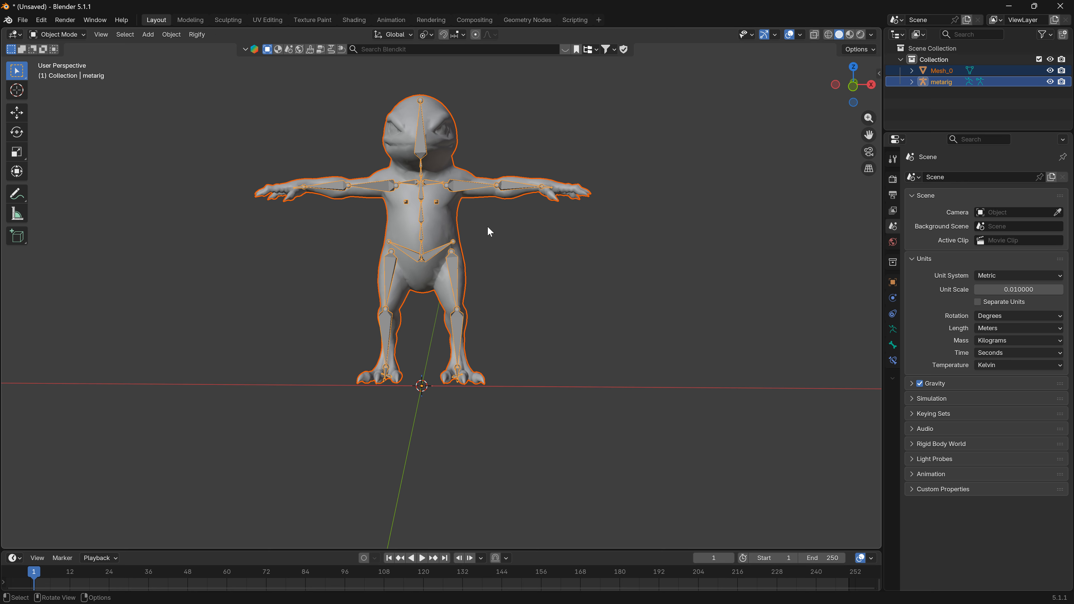
{"action": "key", "text": "ctrl+p"}
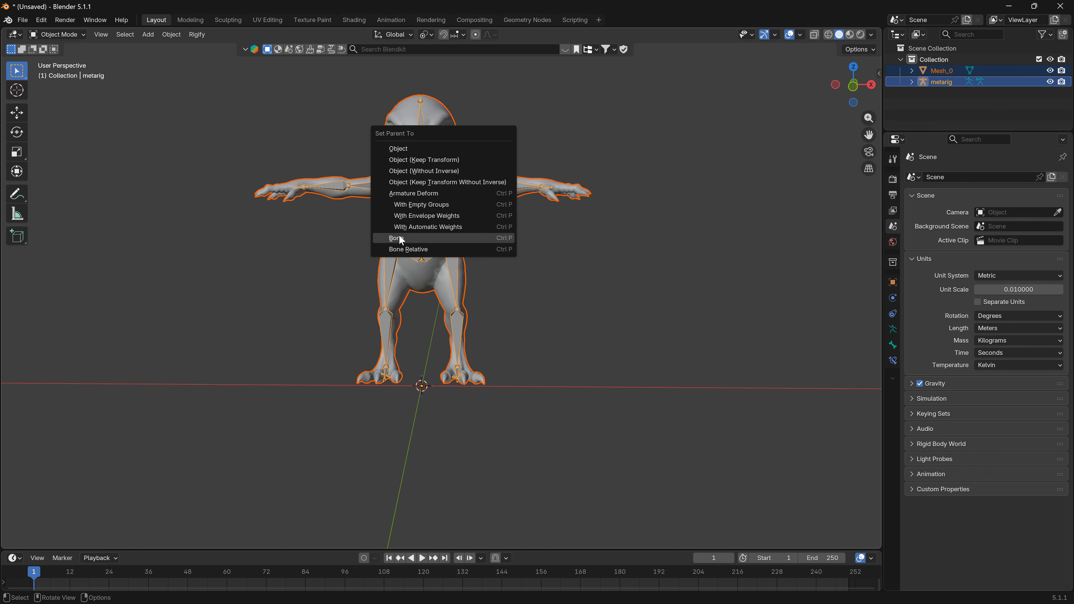
{"action": "left_click", "coordinate": [418, 227]}
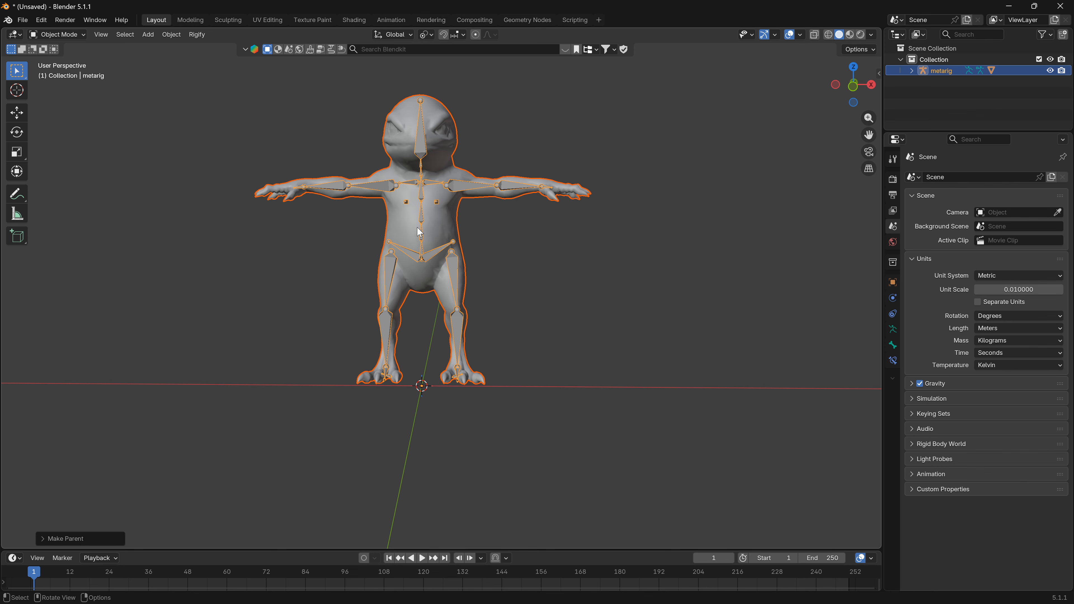
- Switch the metarig to Pose Mode and select the left upper arm bone
{"action": "left_click", "coordinate": [455, 187]}
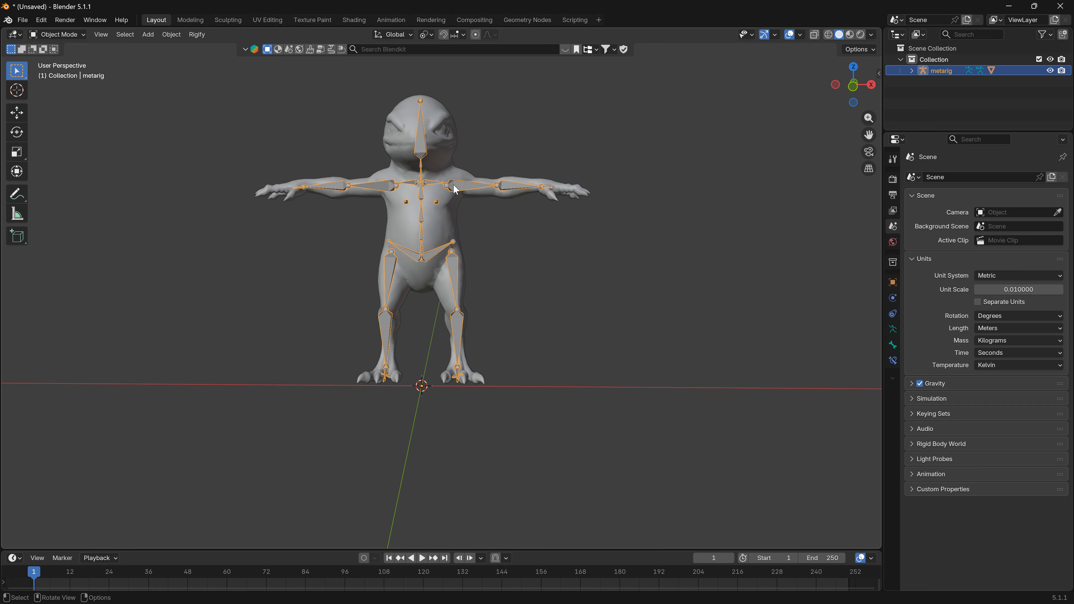
{"action": "left_click", "coordinate": [64, 34]}
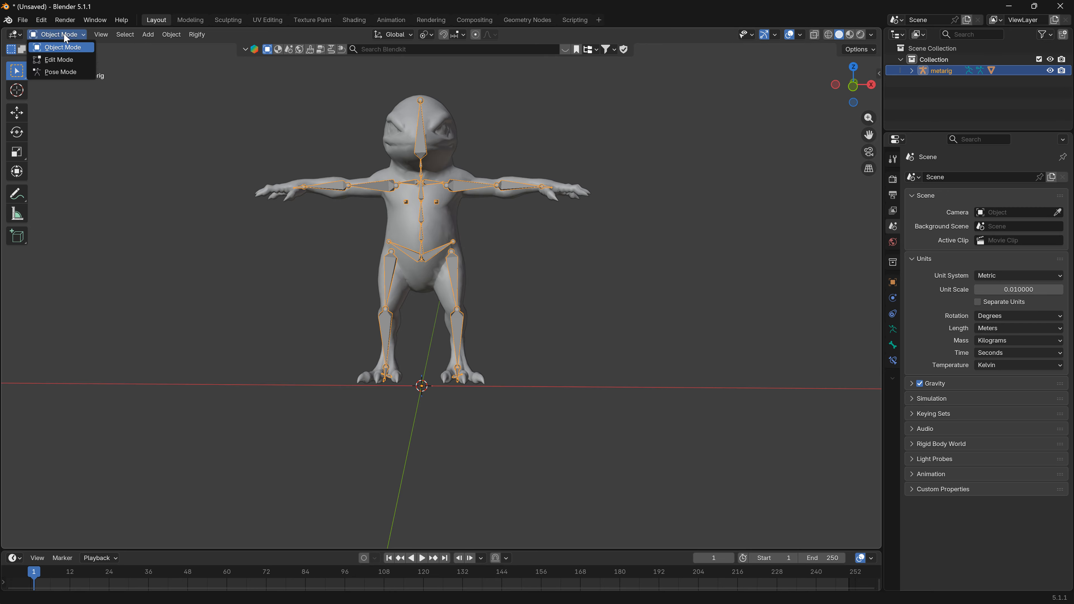
{"action": "left_click", "coordinate": [59, 69]}
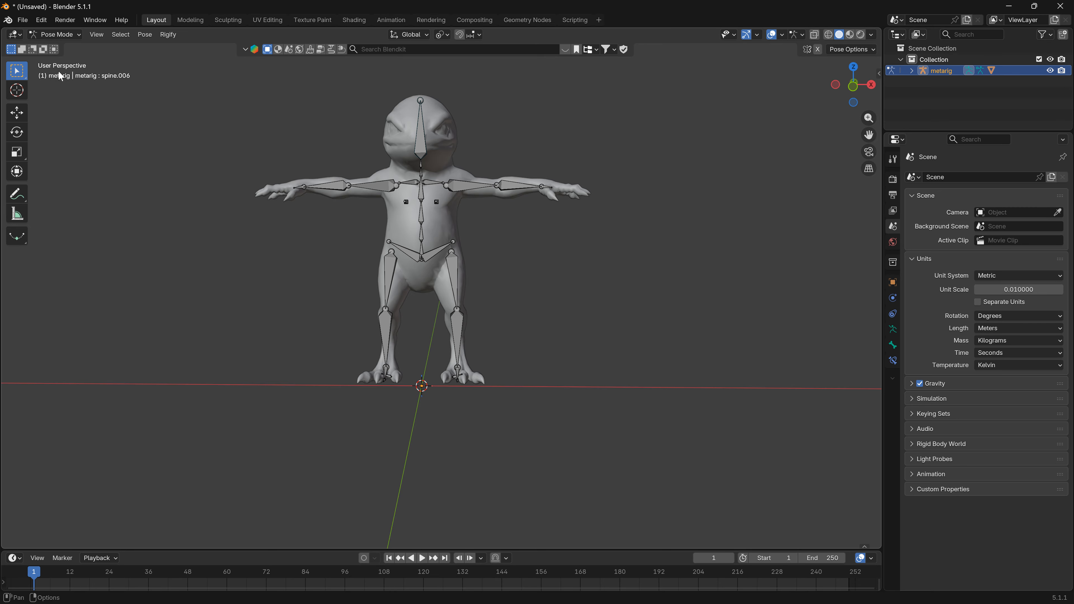
{"action": "left_click", "coordinate": [466, 191]}
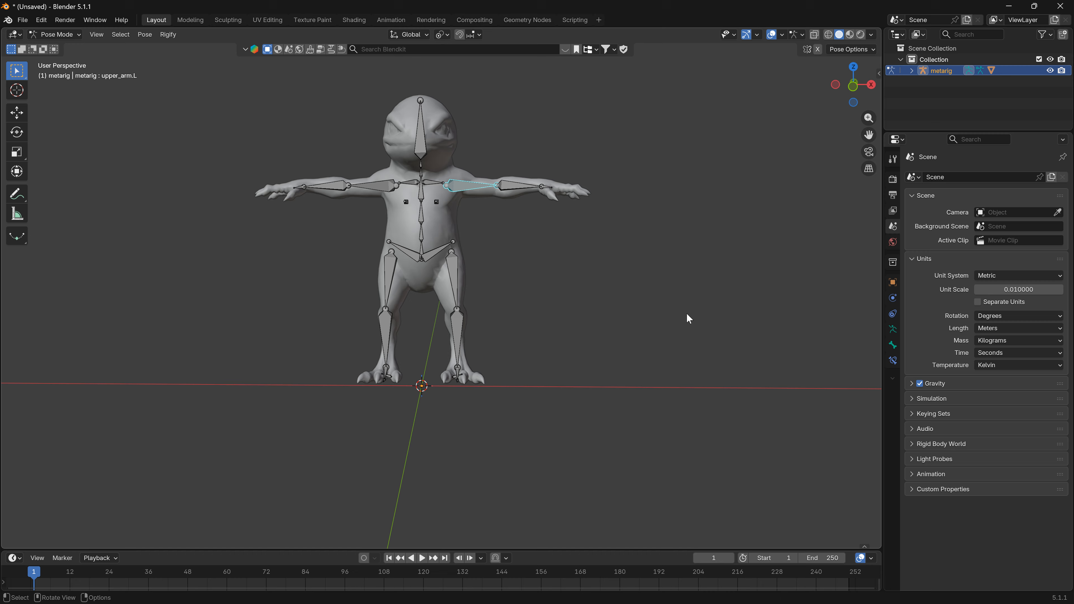
- Rotate the left upper arm bone down by about 64 degrees to test the deformation, and undo the rotation
{"action": "key", "text": "r"}
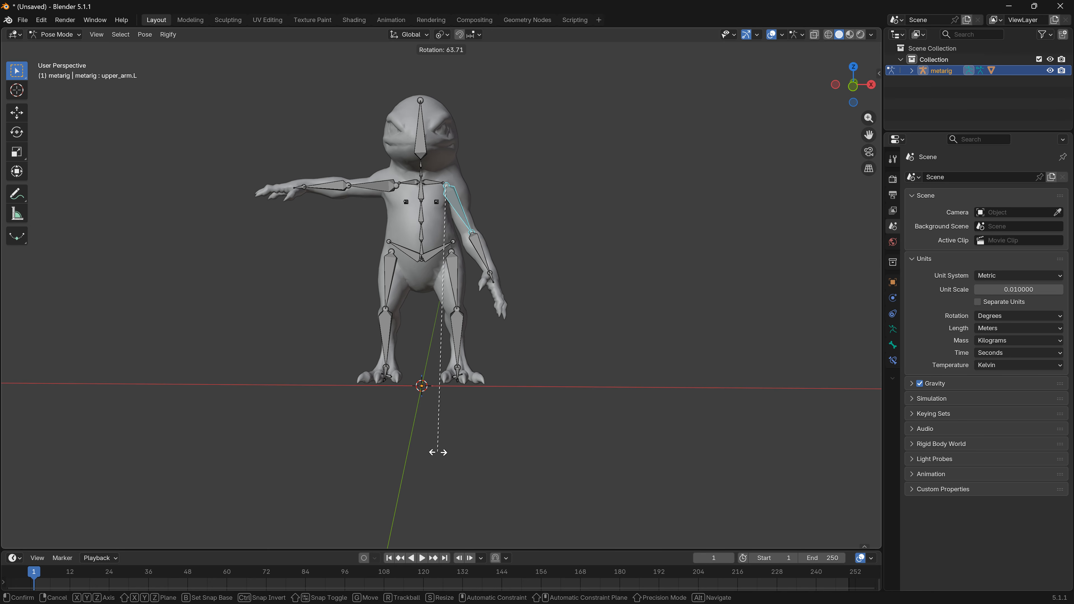
{"action": "left_click", "coordinate": [437, 452]}
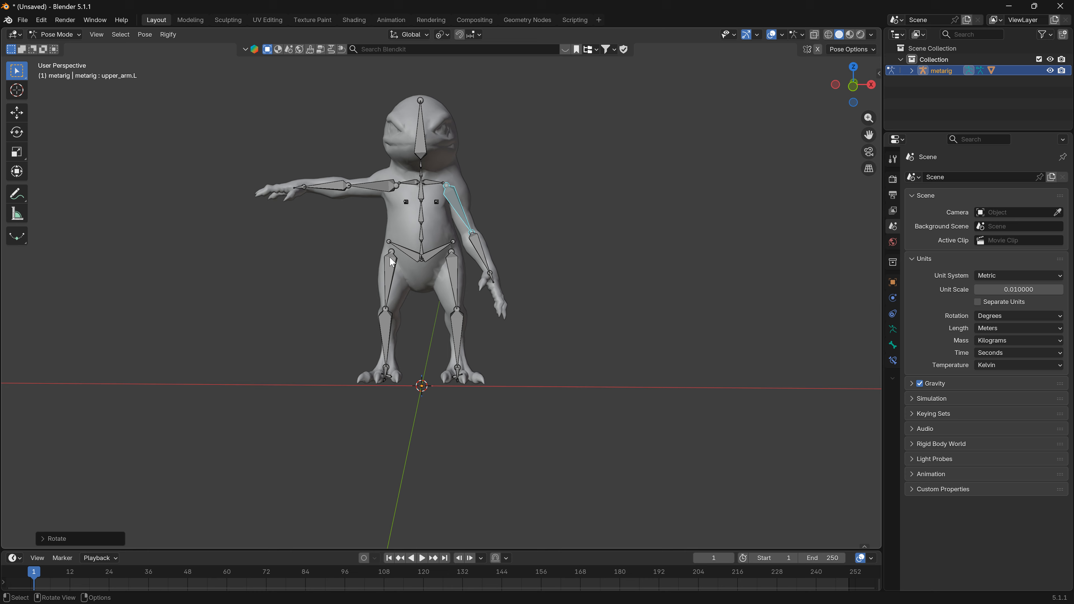
{"action": "key", "text": "ctrl+z"}
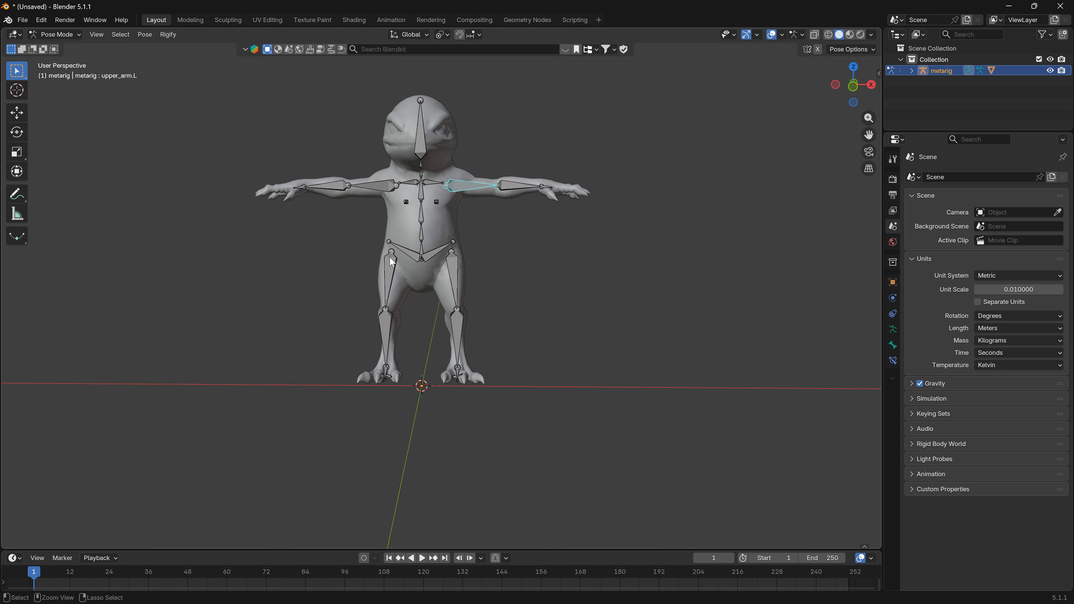
- Switch the metarig to Object Mode and back to Pose Mode
{"action": "left_click", "coordinate": [69, 38]}
{"action": "left_click", "coordinate": [69, 39]}
{"action": "left_click", "coordinate": [51, 38]}
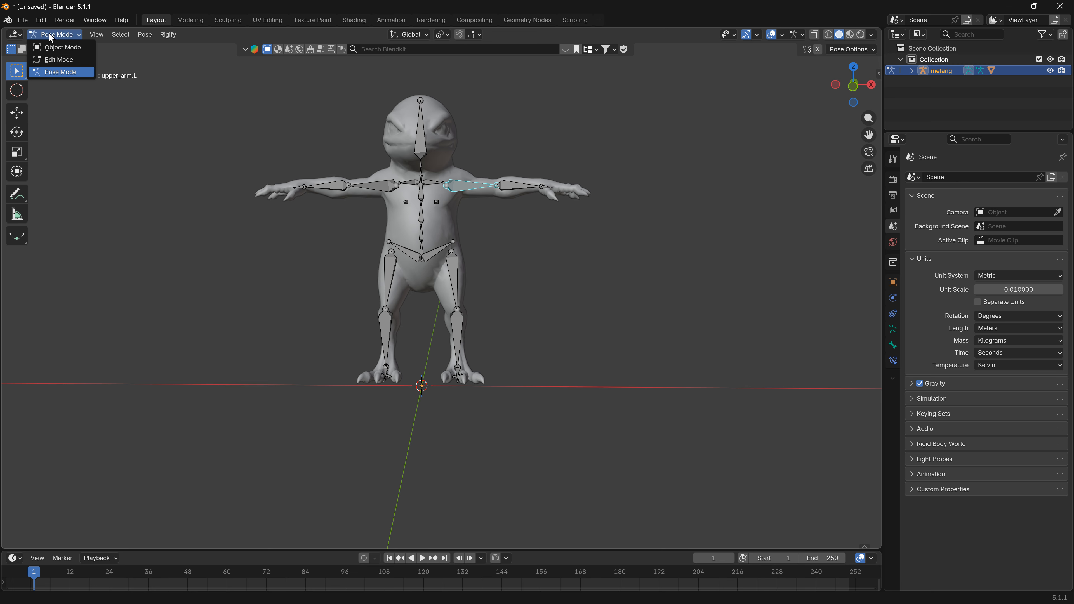
{"action": "left_click", "coordinate": [62, 45]}
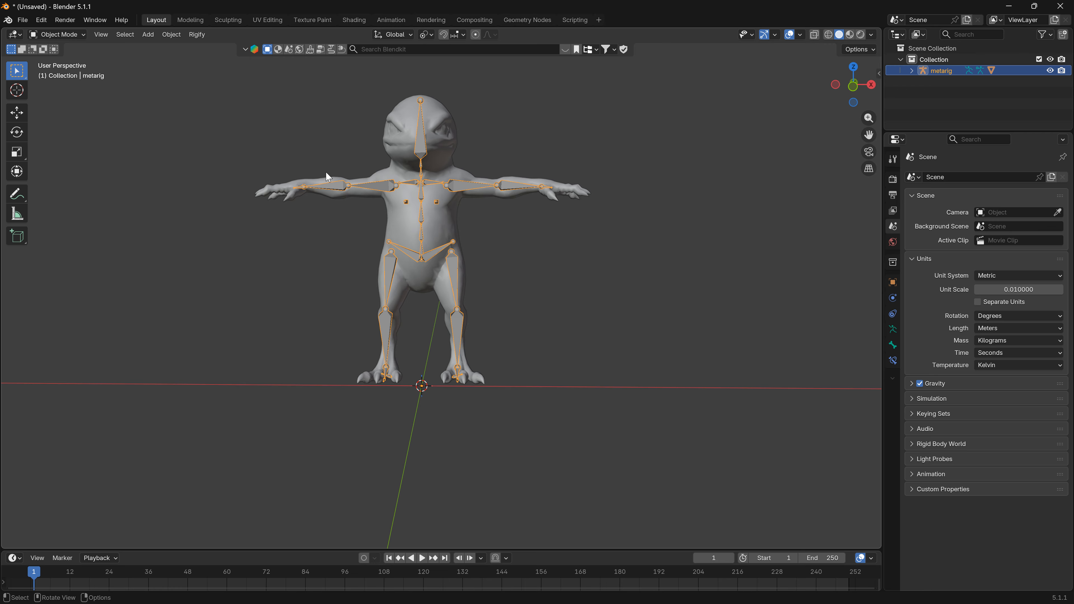
{"action": "left_click", "coordinate": [57, 30]}
{"action": "left_click", "coordinate": [70, 71]}
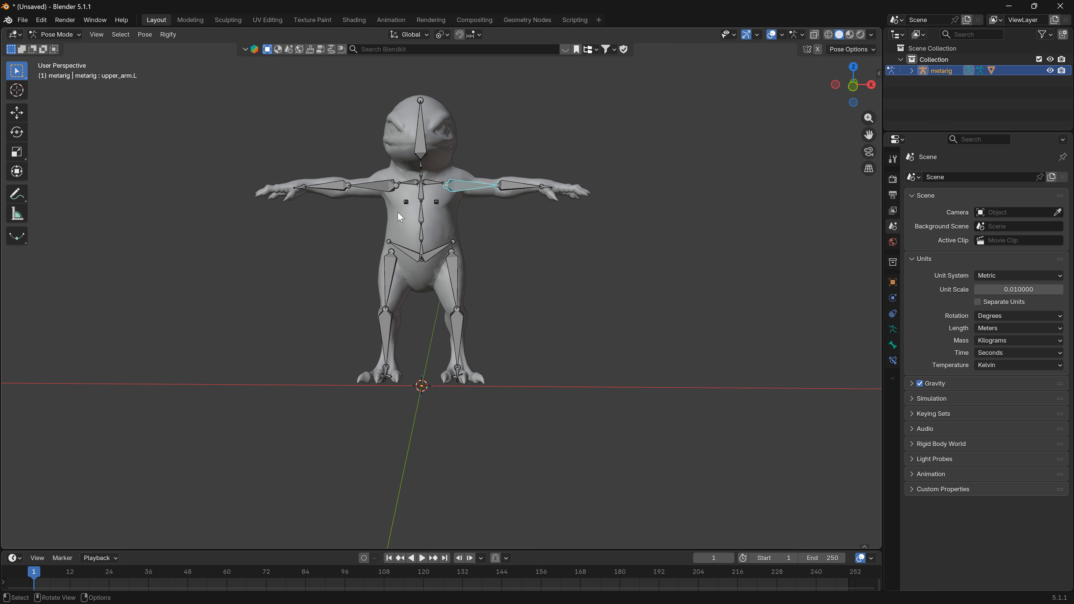
- Try rotating the left thigh bone of the metarig
{"action": "left_click", "coordinate": [450, 281]}
{"action": "key", "text": "r"}
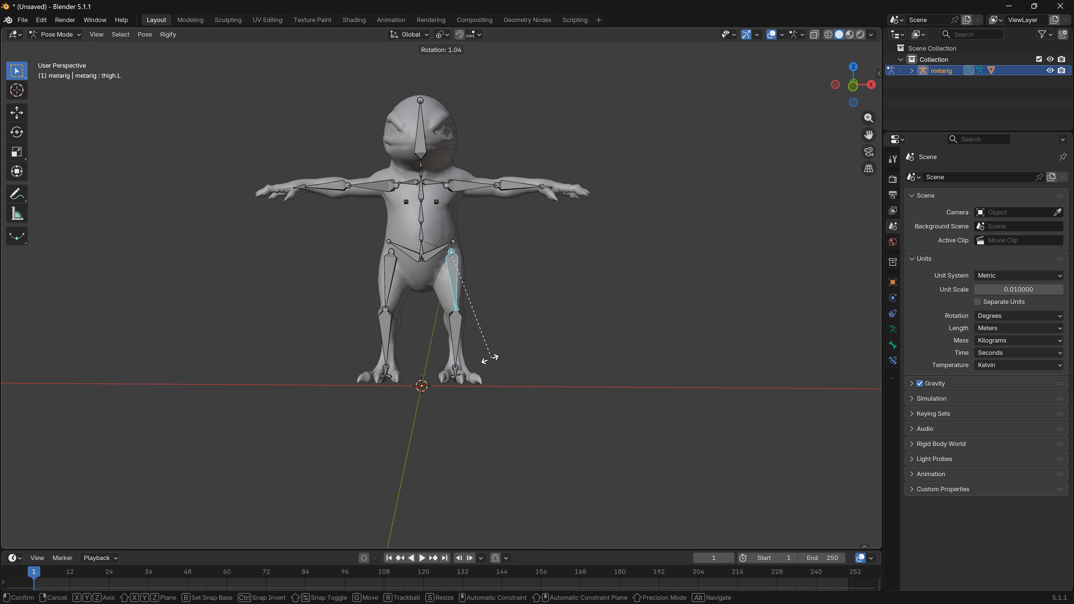
{"action": "key", "text": "Escape"}
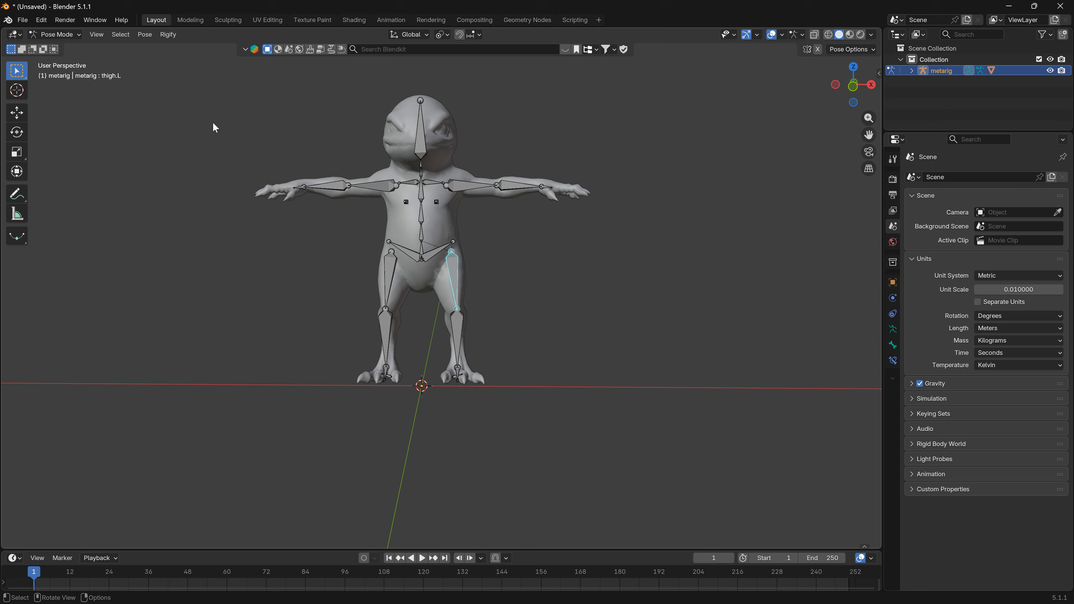
- Take the metarig out of Pose Mode, select the creature mesh and switch it to Weight Paint mode
{"action": "left_click", "coordinate": [56, 31]}
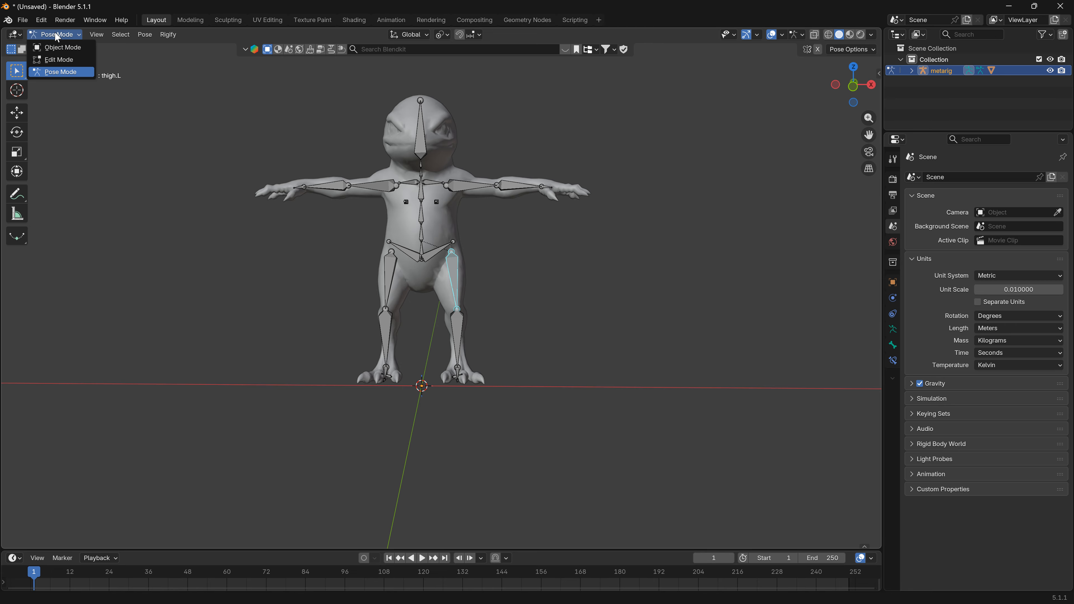
{"action": "left_click", "coordinate": [56, 48]}
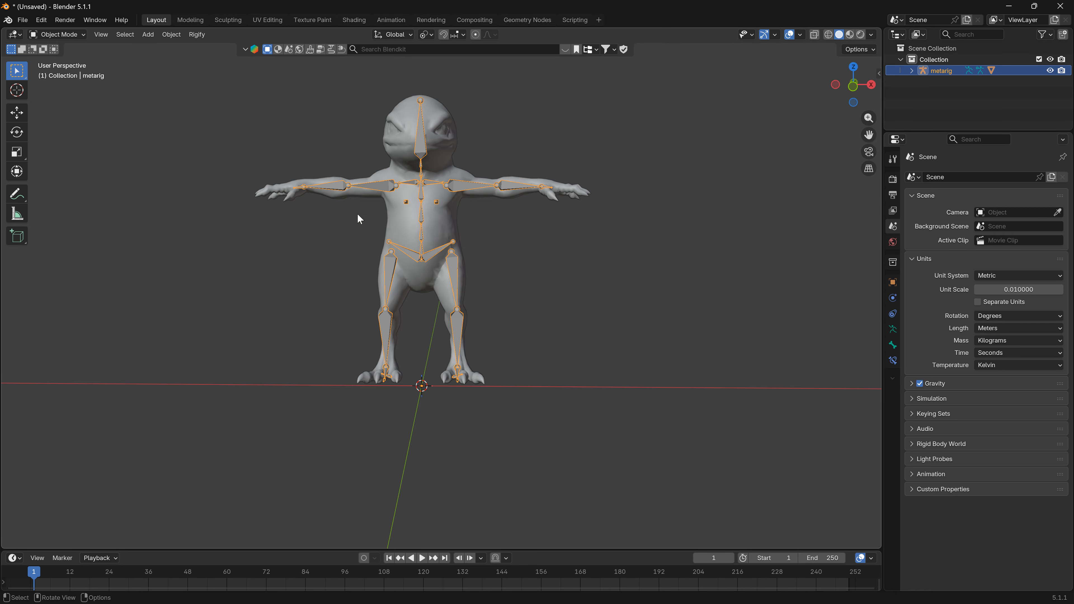
{"action": "left_click", "coordinate": [447, 225]}
{"action": "left_click", "coordinate": [55, 35]}
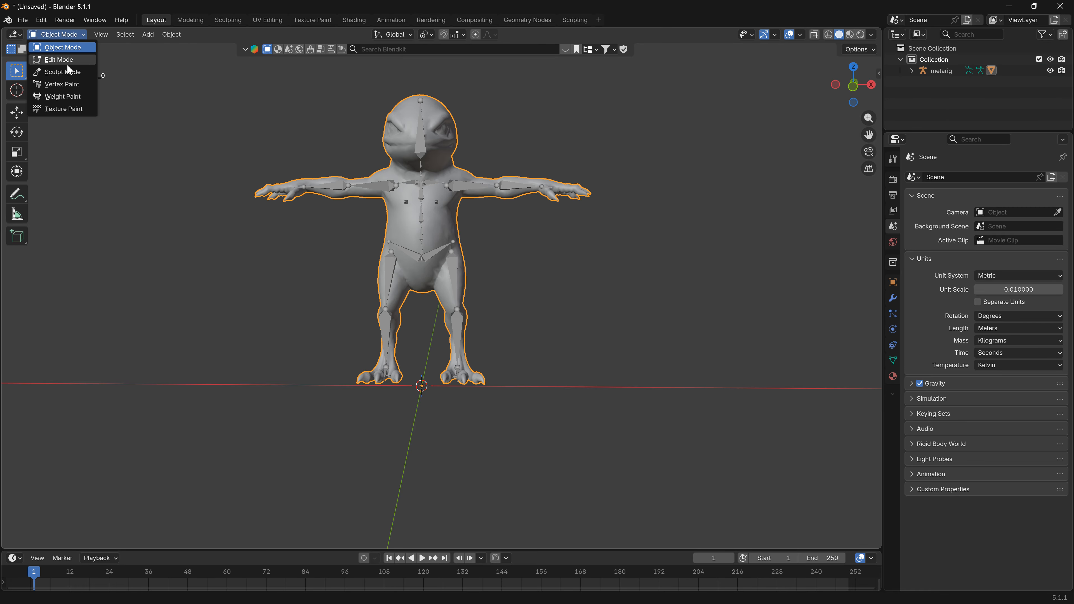
{"action": "left_click", "coordinate": [70, 97]}
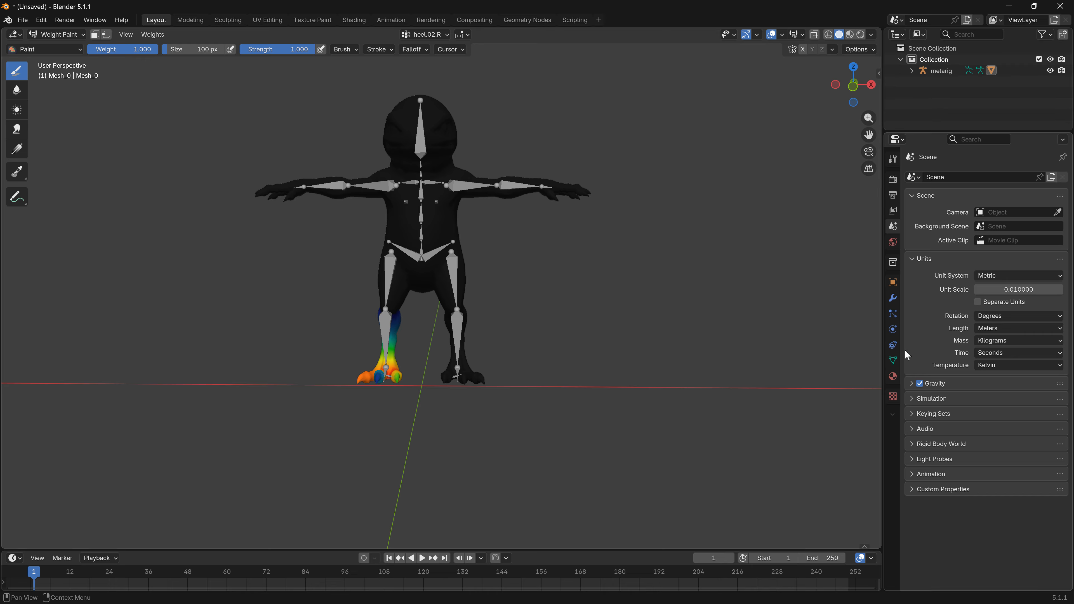
- Show the mesh's vertex groups and examine the painted weights of breast.R and breast.L
{"action": "left_click", "coordinate": [893, 360]}
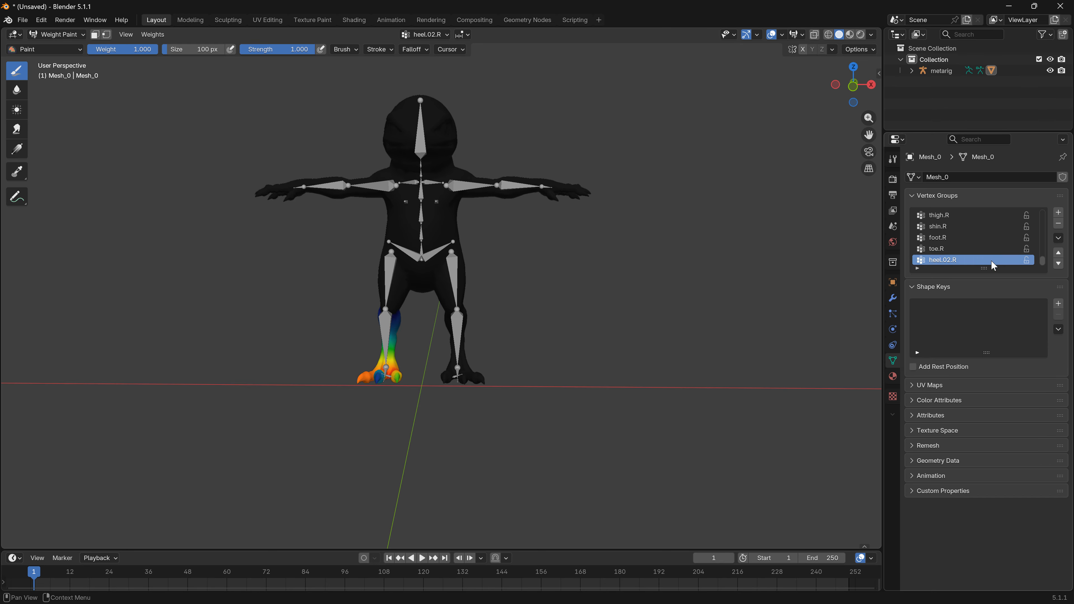
{"action": "scroll", "coordinate": [949, 246], "scroll_direction": "up", "scroll_amount": 2}
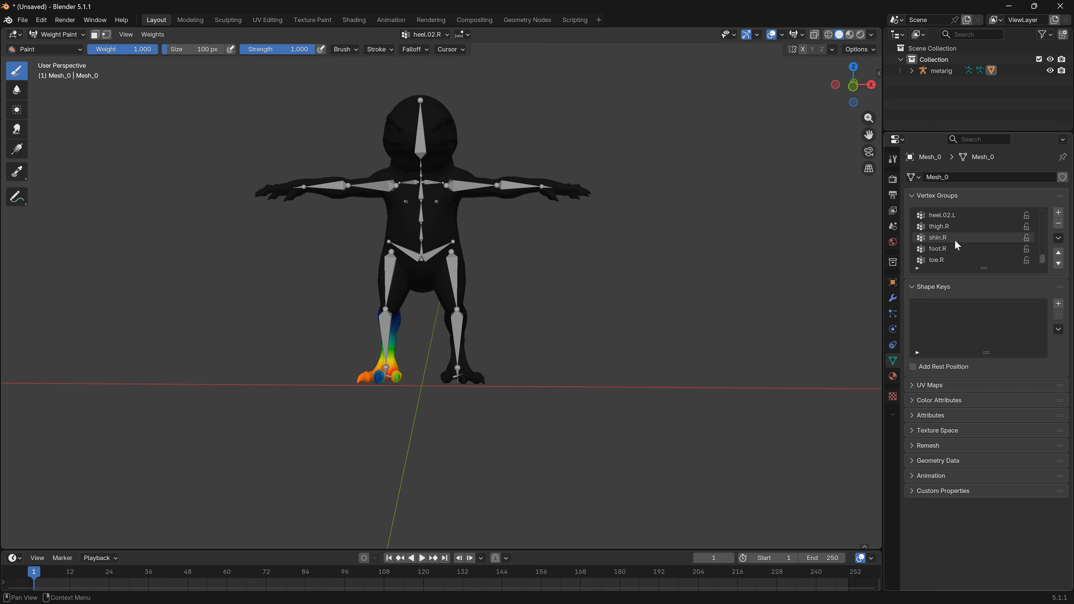
{"action": "scroll", "coordinate": [956, 245], "scroll_direction": "up", "scroll_amount": 1}
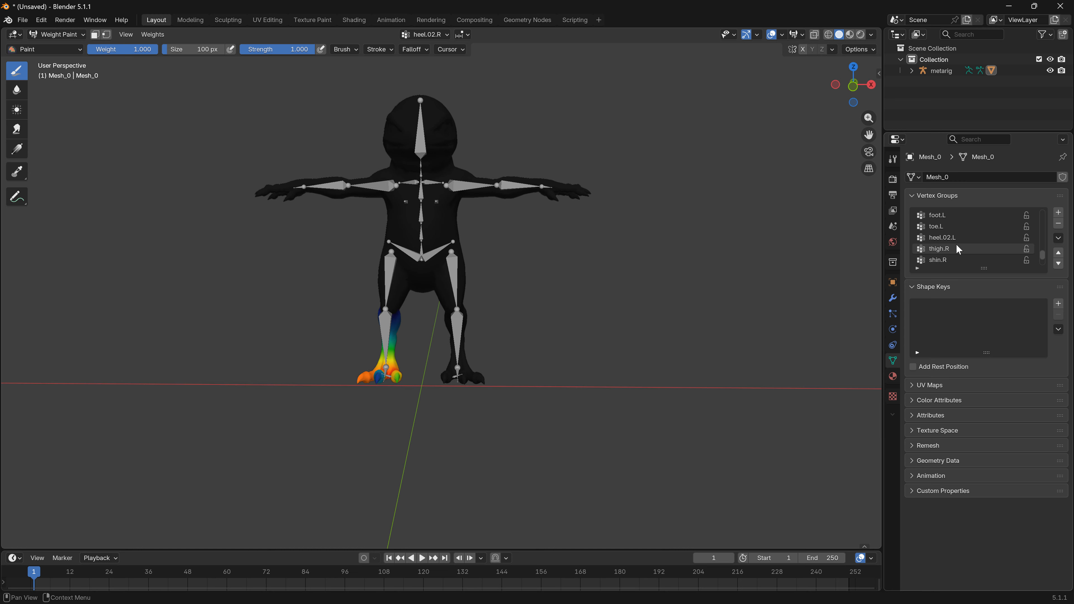
{"action": "scroll", "coordinate": [955, 230], "scroll_direction": "up", "scroll_amount": 1}
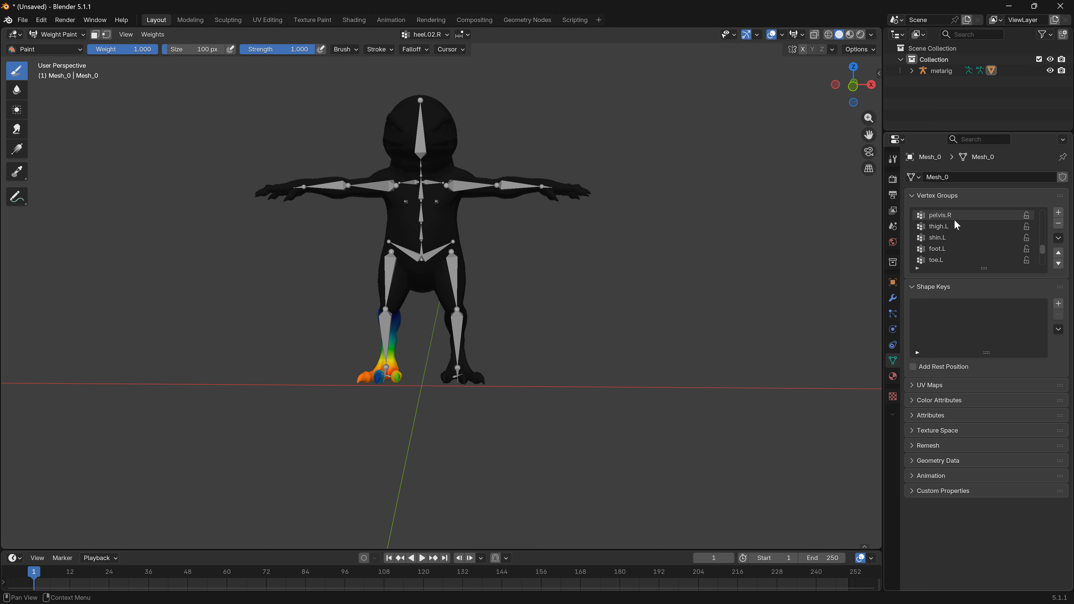
{"action": "left_click", "coordinate": [954, 219]}
{"action": "scroll", "coordinate": [953, 219], "scroll_direction": "up", "scroll_amount": 3}
{"action": "left_click", "coordinate": [951, 224]}
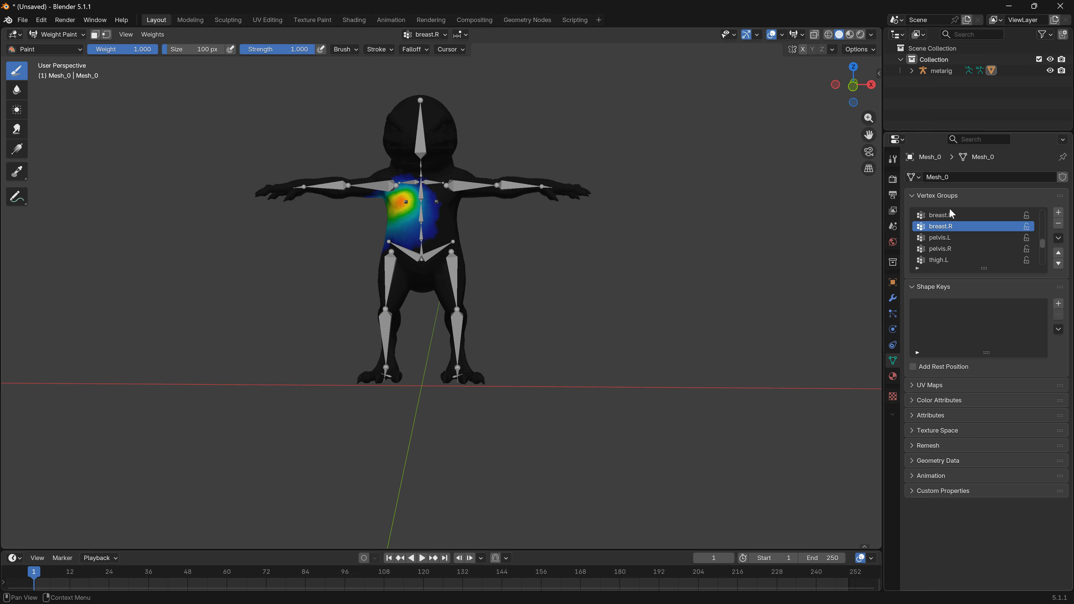
{"action": "left_click", "coordinate": [947, 216]}
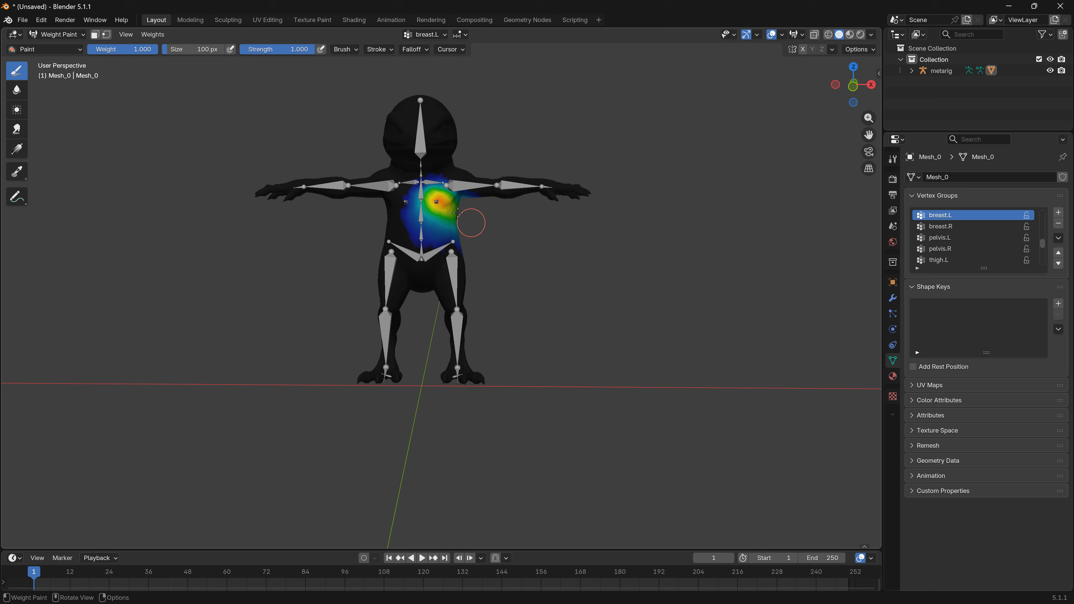
- Make upper_arm.L the active vertex group and examine its weights from the front and side
{"action": "scroll", "coordinate": [954, 245], "scroll_direction": "up", "scroll_amount": 3}
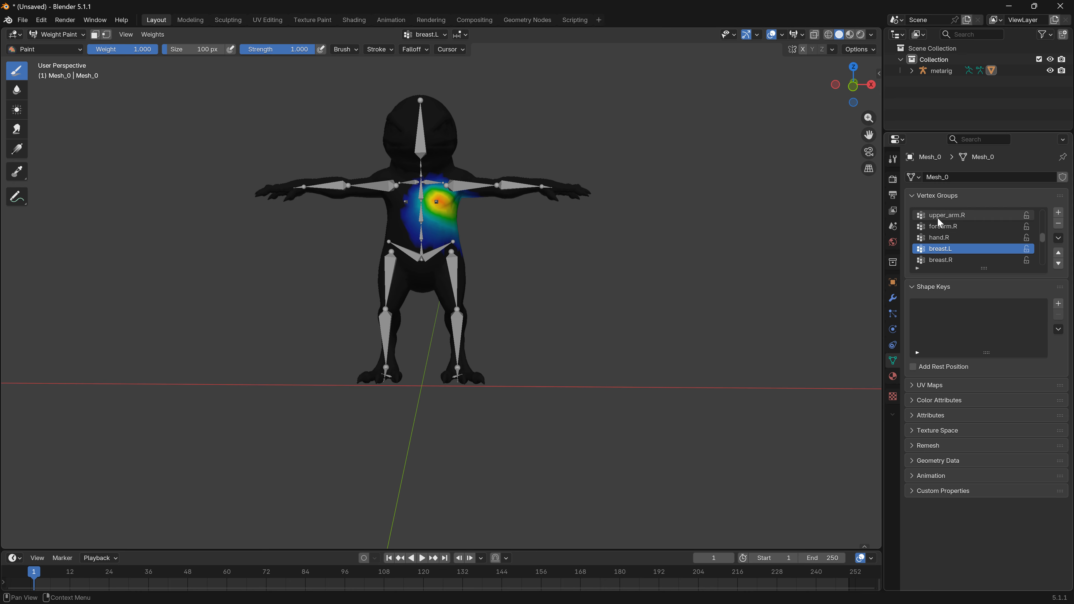
{"action": "scroll", "coordinate": [937, 237], "scroll_direction": "up", "scroll_amount": 5}
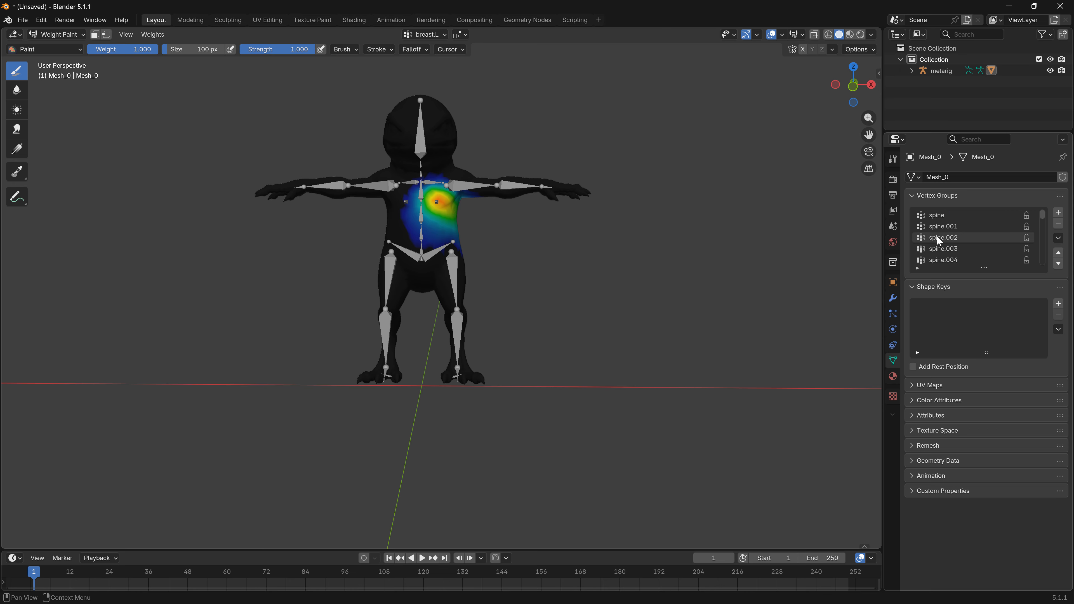
{"action": "scroll", "coordinate": [936, 235], "scroll_direction": "down", "scroll_amount": 5}
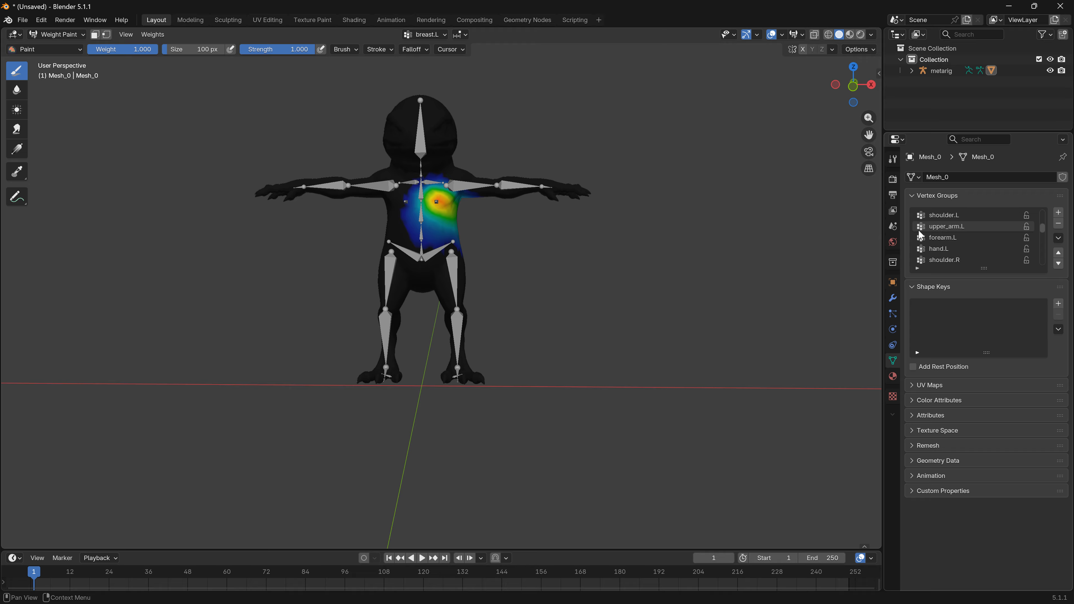
{"action": "left_click", "coordinate": [953, 227]}
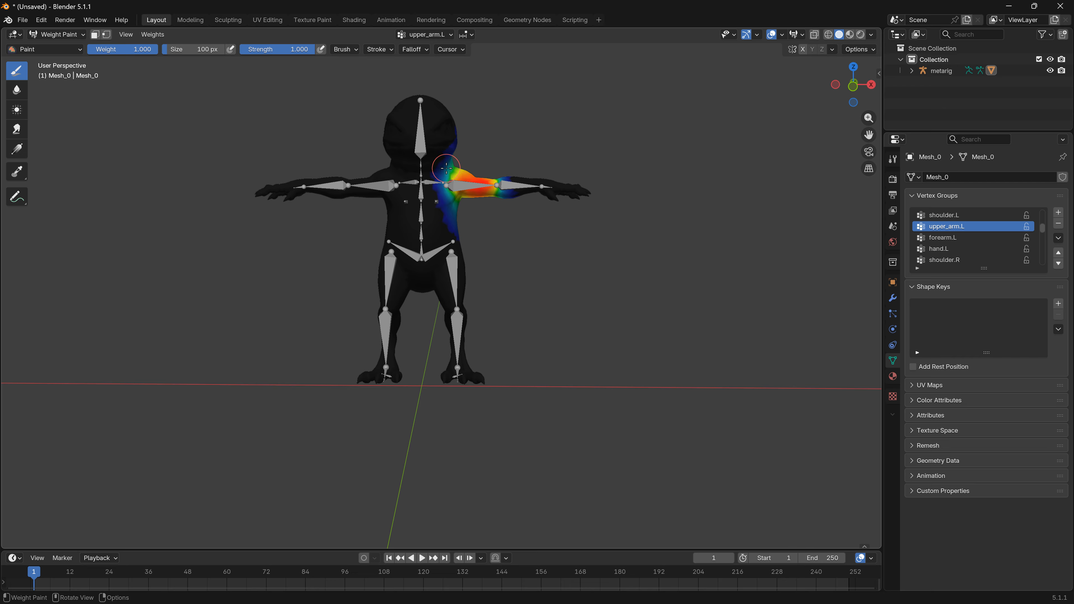
{"action": "left_click_drag", "start_coordinate": [446, 167], "coordinate": [465, 157], "text": "ctrl"}
{"action": "mouse_move", "coordinate": [651, 198]}
{"action": "middle_mouse_down"}
{"action": "mouse_move", "coordinate": [474, 236]}
{"action": "mouse_move", "coordinate": [661, 209]}
{"action": "mouse_move", "coordinate": [549, 224]}
{"action": "mouse_move", "coordinate": [653, 203]}
{"action": "mouse_move", "coordinate": [592, 178]}
{"action": "middle_mouse_up"}
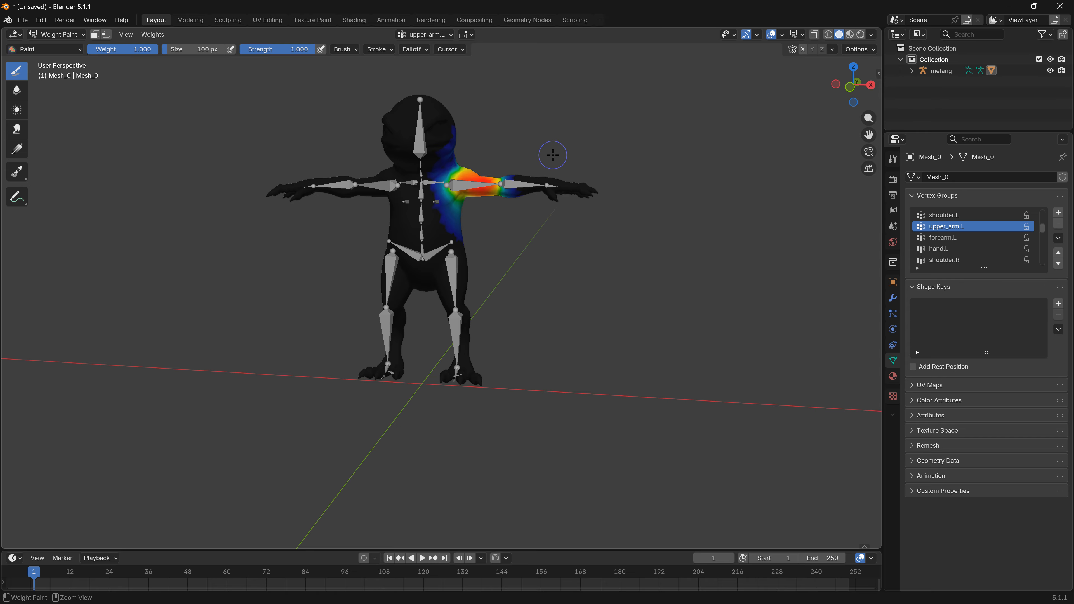
{"action": "mouse_move", "coordinate": [553, 155]}
{"action": "middle_mouse_down"}
{"action": "mouse_move", "coordinate": [444, 169]}
{"action": "mouse_move", "coordinate": [583, 176]}
{"action": "mouse_move", "coordinate": [427, 91]}
{"action": "middle_mouse_up"}
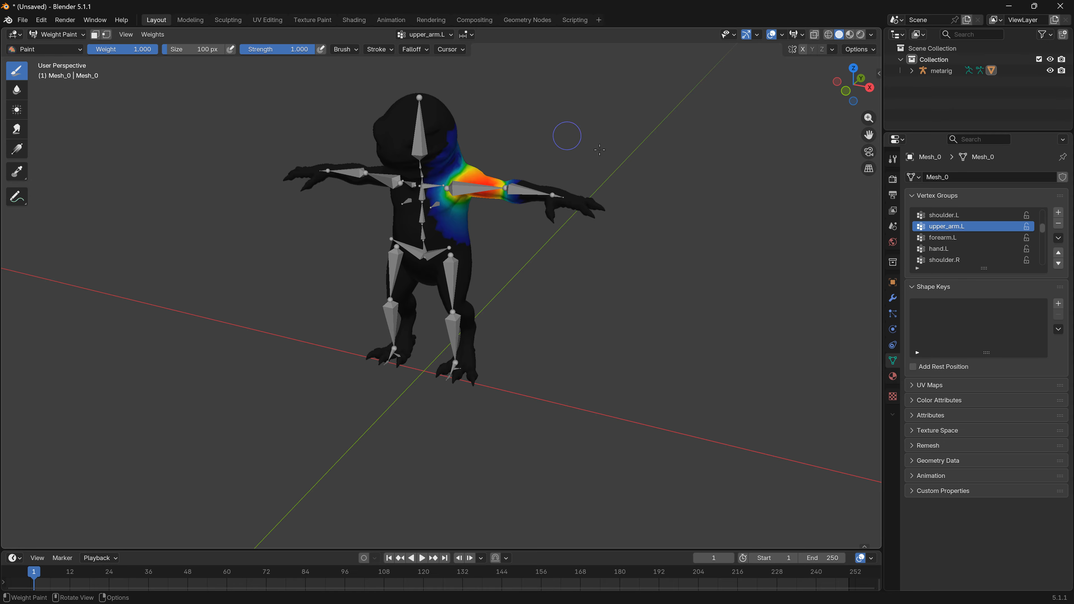
{"action": "mouse_move", "coordinate": [615, 161]}
{"action": "middle_mouse_down"}
{"action": "mouse_move", "coordinate": [557, 155]}
{"action": "mouse_move", "coordinate": [613, 164]}
{"action": "middle_mouse_up"}
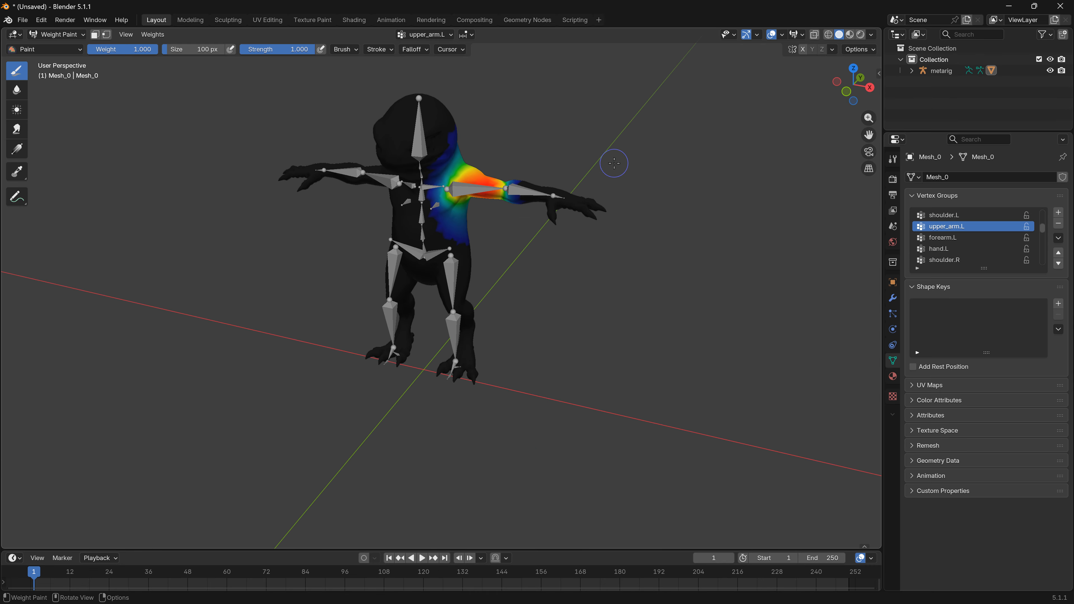
{"action": "middle_click_drag", "start_coordinate": [604, 101], "coordinate": [483, 88]}
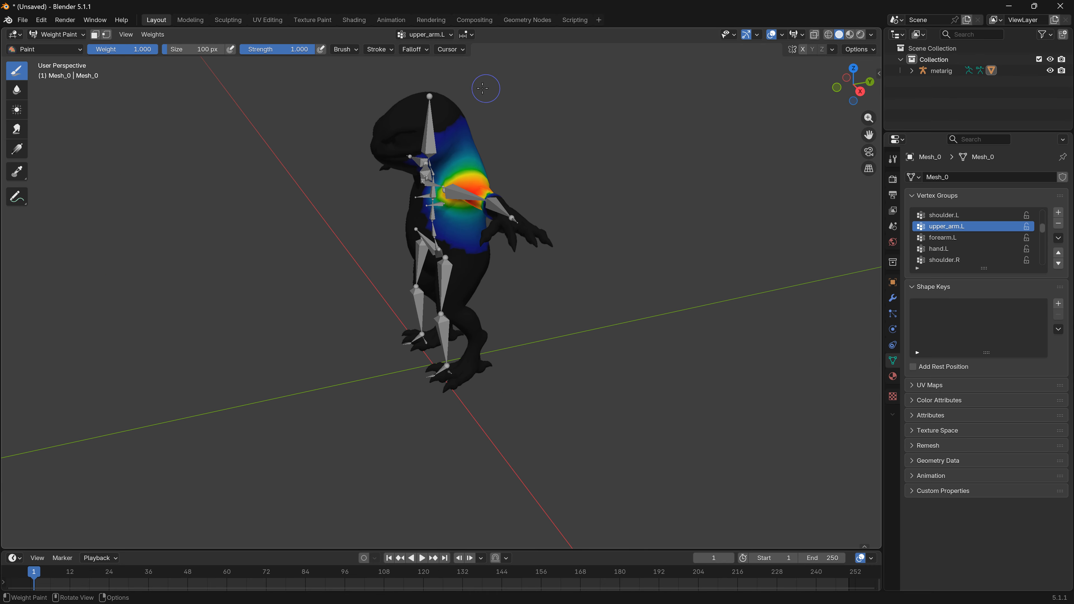
- Set the weight paint brush's falloff shape to Projected
{"action": "left_click", "coordinate": [422, 56]}
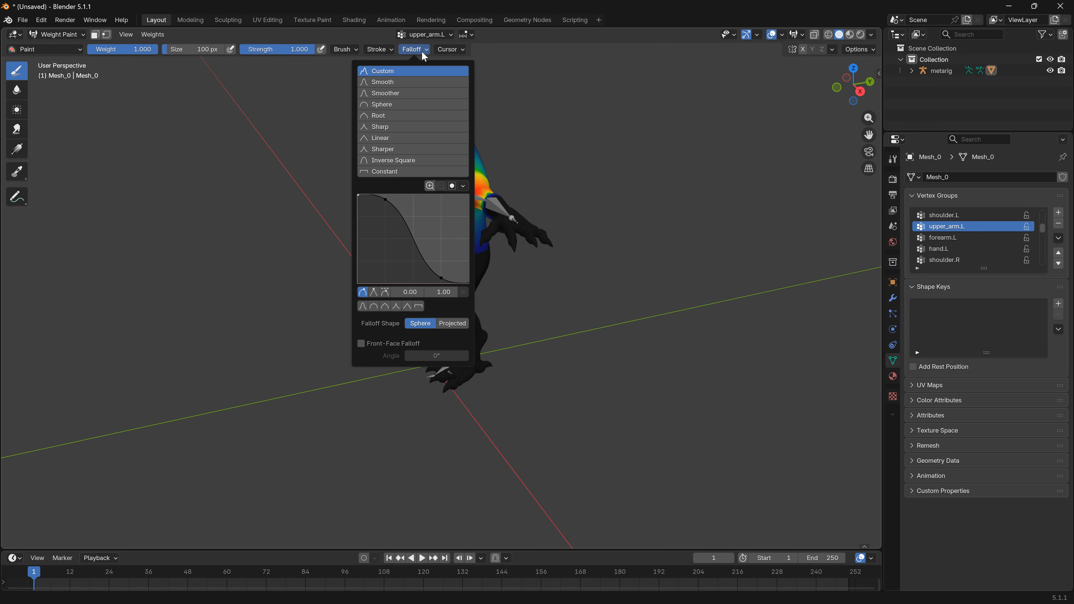
{"action": "left_click", "coordinate": [456, 322]}
{"action": "mouse_move", "coordinate": [557, 312]}
{"action": "middle_mouse_down"}
{"action": "mouse_move", "coordinate": [654, 299]}
{"action": "mouse_move", "coordinate": [522, 247]}
{"action": "middle_mouse_up"}
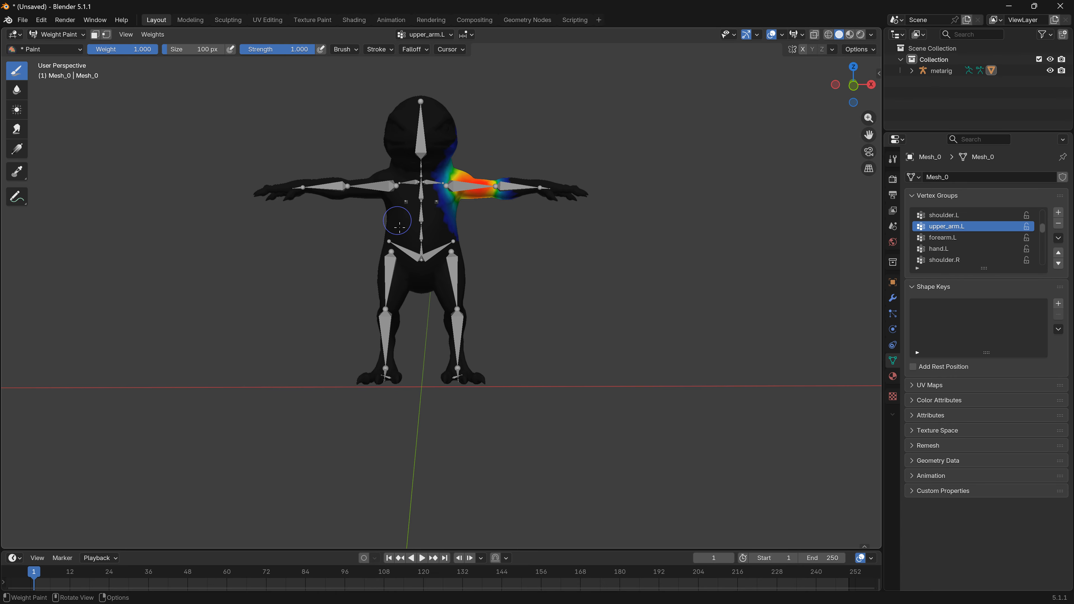
- Paint a test stroke of weight 1.000 across the creature's belly for upper_arm.L, and undo it
{"action": "left_click_drag", "start_coordinate": [390, 221], "coordinate": [446, 230]}
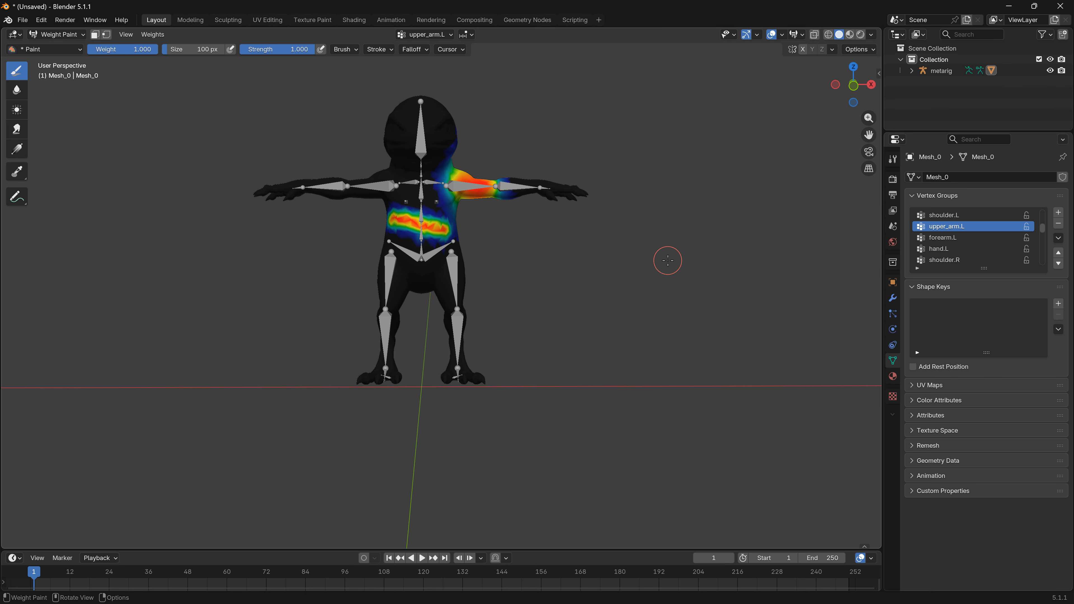
{"action": "mouse_move", "coordinate": [668, 259]}
{"action": "middle_mouse_down"}
{"action": "mouse_move", "coordinate": [407, 267]}
{"action": "mouse_move", "coordinate": [668, 266]}
{"action": "middle_mouse_up"}
{"action": "key", "text": "ctrl+z"}
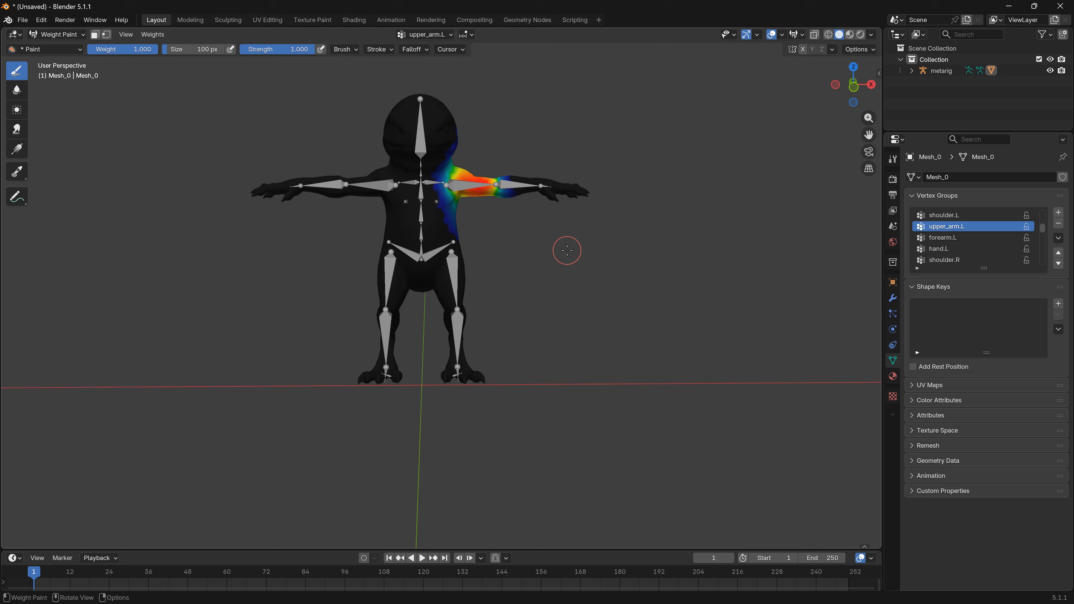
{"action": "middle_click_drag", "start_coordinate": [556, 250], "coordinate": [548, 242]}
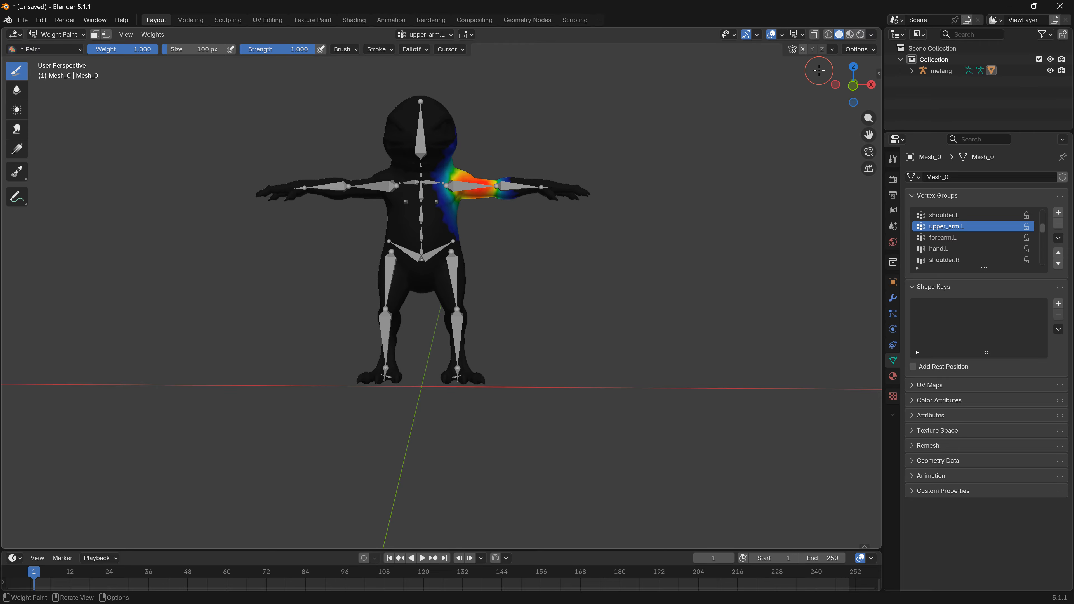
- Compare the upper_arm.L weights with X-ray display on and off
{"action": "left_click", "coordinate": [814, 35]}
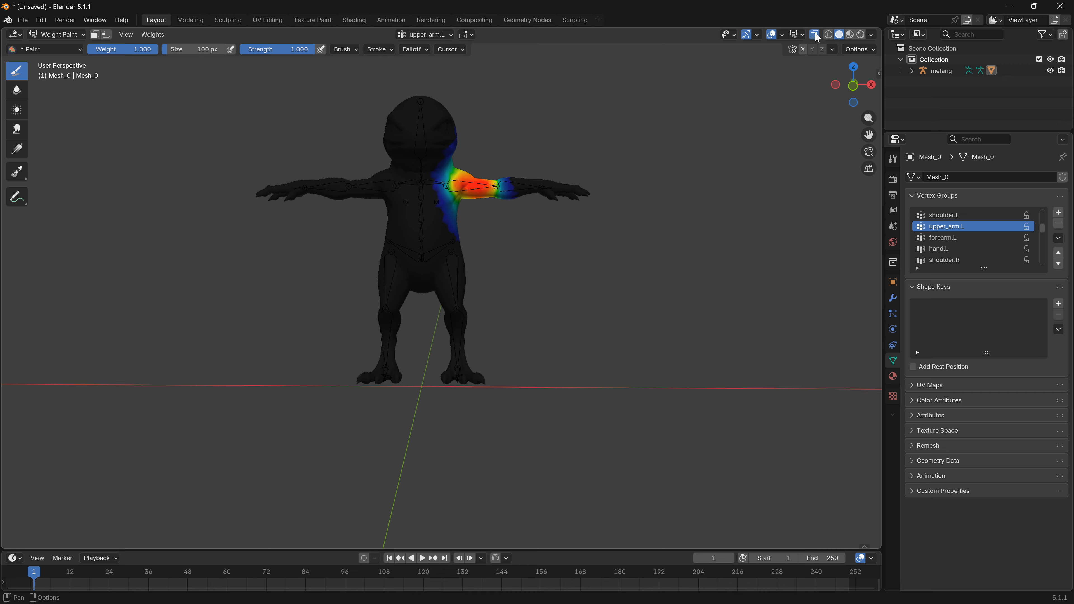
{"action": "left_click", "coordinate": [815, 35]}
{"action": "left_click", "coordinate": [815, 35]}
{"action": "left_click", "coordinate": [815, 35]}
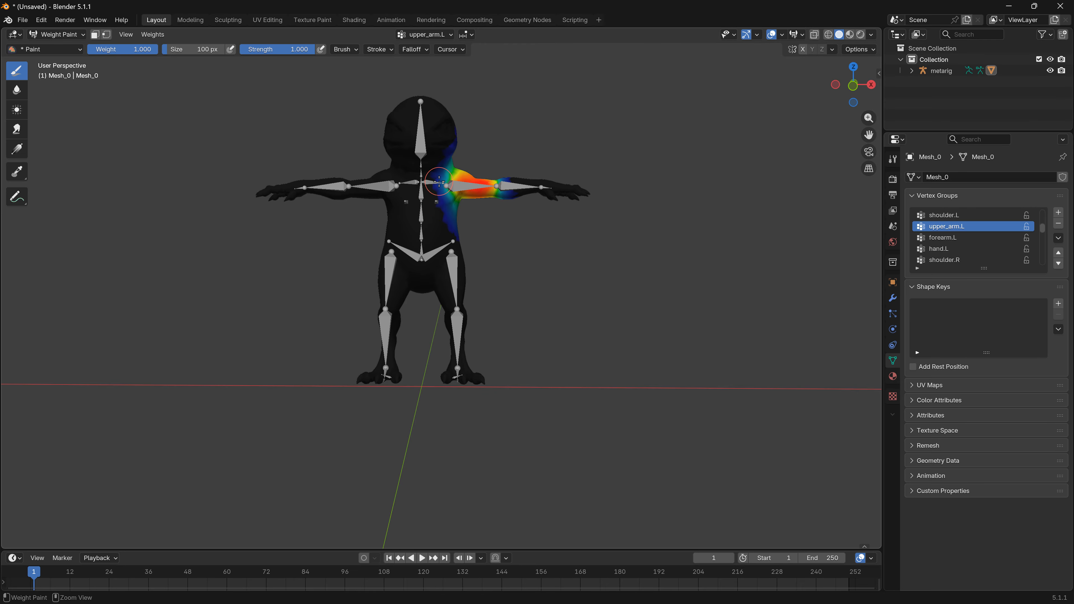
- Finish checking the left shoulder weights and return the creature mesh to Object Mode
{"action": "mouse_move", "coordinate": [444, 167]}
{"action": "left_mouse_down"}
{"action": "mouse_move", "coordinate": [452, 154]}
{"action": "mouse_move", "coordinate": [437, 170]}
{"action": "left_mouse_up"}
{"action": "mouse_move", "coordinate": [563, 200]}
{"action": "middle_mouse_down"}
{"action": "mouse_move", "coordinate": [423, 220]}
{"action": "mouse_move", "coordinate": [465, 224]}
{"action": "middle_mouse_up"}
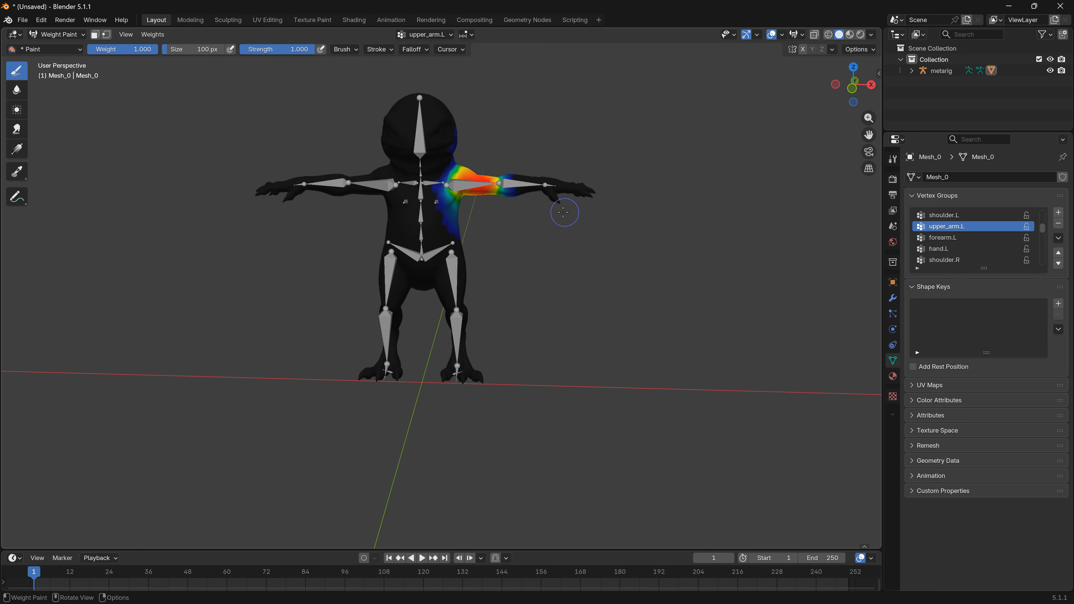
{"action": "left_click", "coordinate": [74, 34]}
{"action": "left_click", "coordinate": [68, 46]}
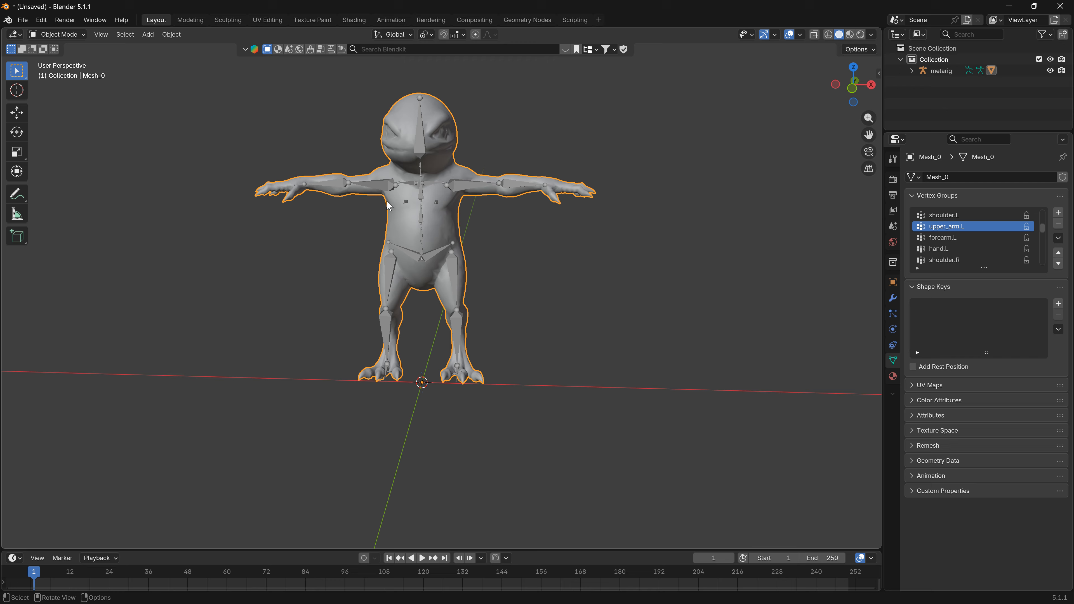
- Select the creature's metarig and switch it to Pose Mode
{"action": "left_click", "coordinate": [456, 184]}
{"action": "middle_click_drag", "start_coordinate": [459, 190], "coordinate": [544, 302]}
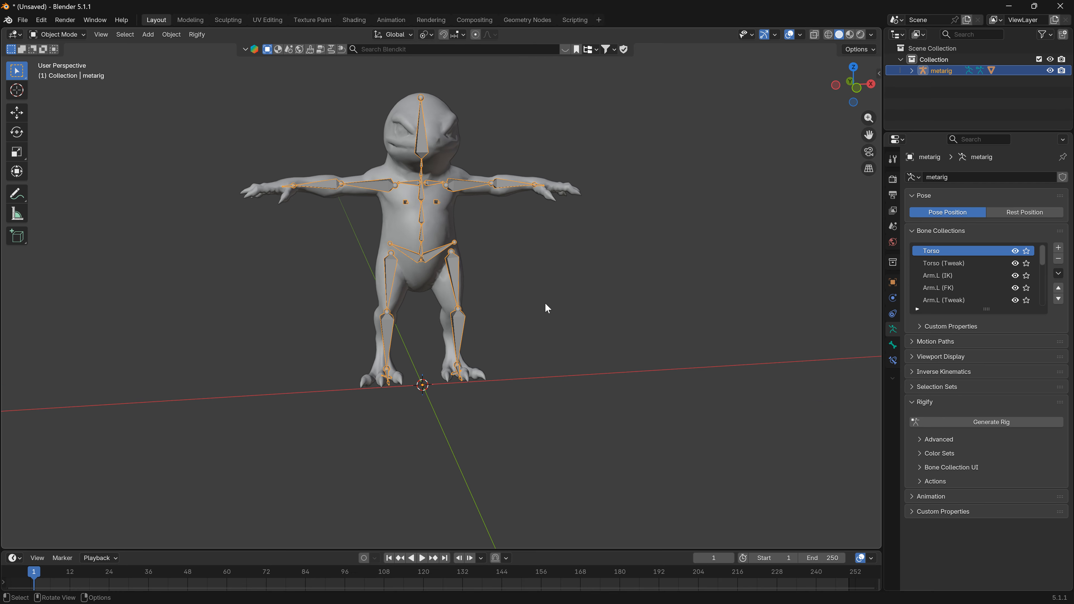
{"action": "left_click", "coordinate": [77, 35]}
{"action": "left_click", "coordinate": [67, 71]}
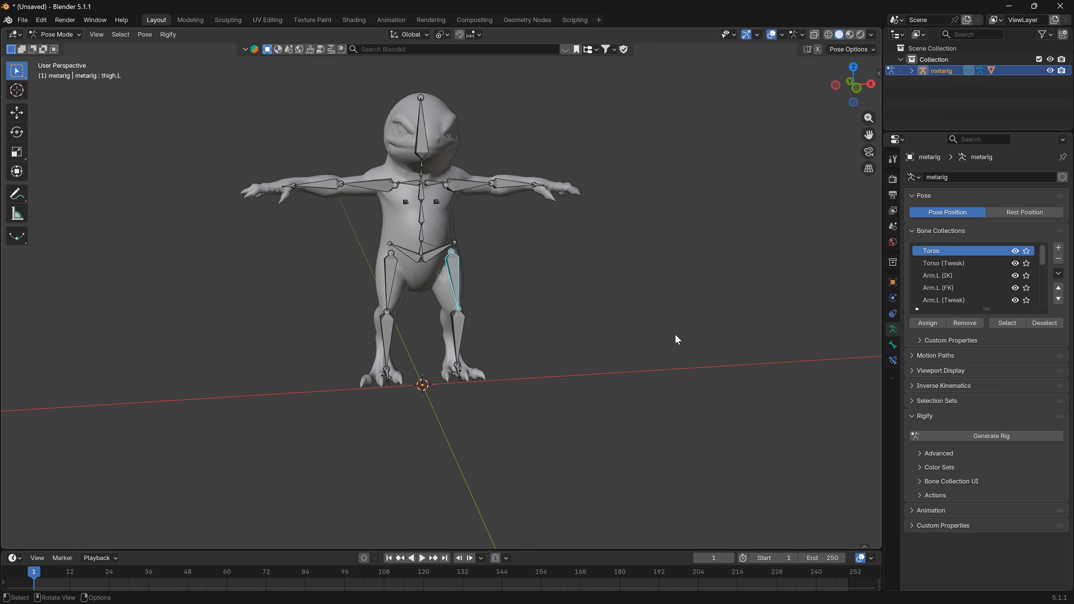
- Rotate the upper_arm.L bone downward toward the creature's side to test the shoulder deformation
{"action": "middle_click_drag", "start_coordinate": [675, 338], "coordinate": [460, 157]}
{"action": "left_click", "coordinate": [461, 184]}
{"action": "key", "text": "r"}
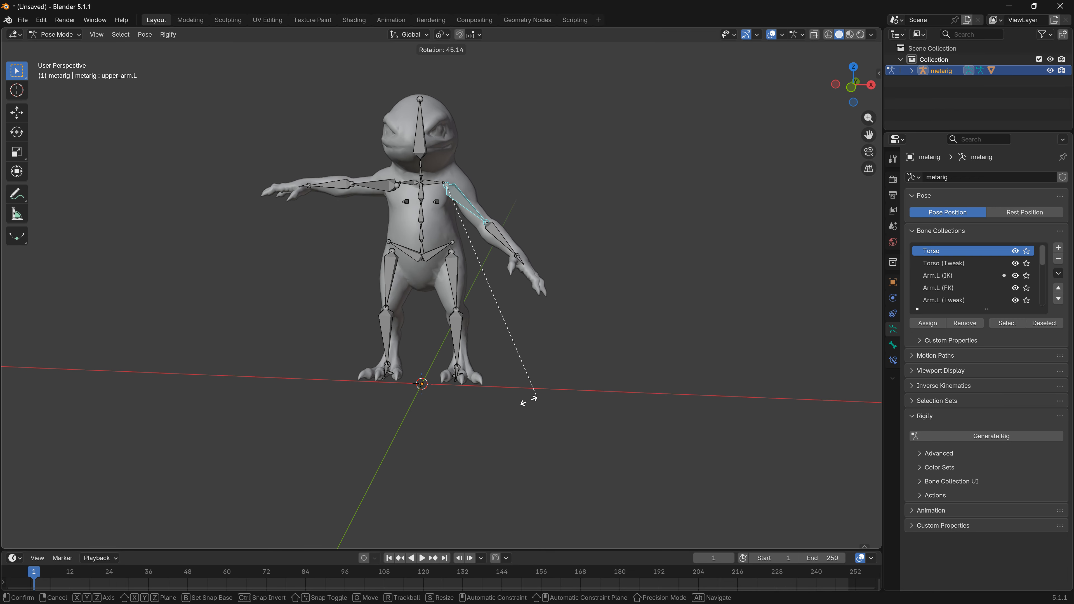
{"action": "right_click", "coordinate": [554, 338]}
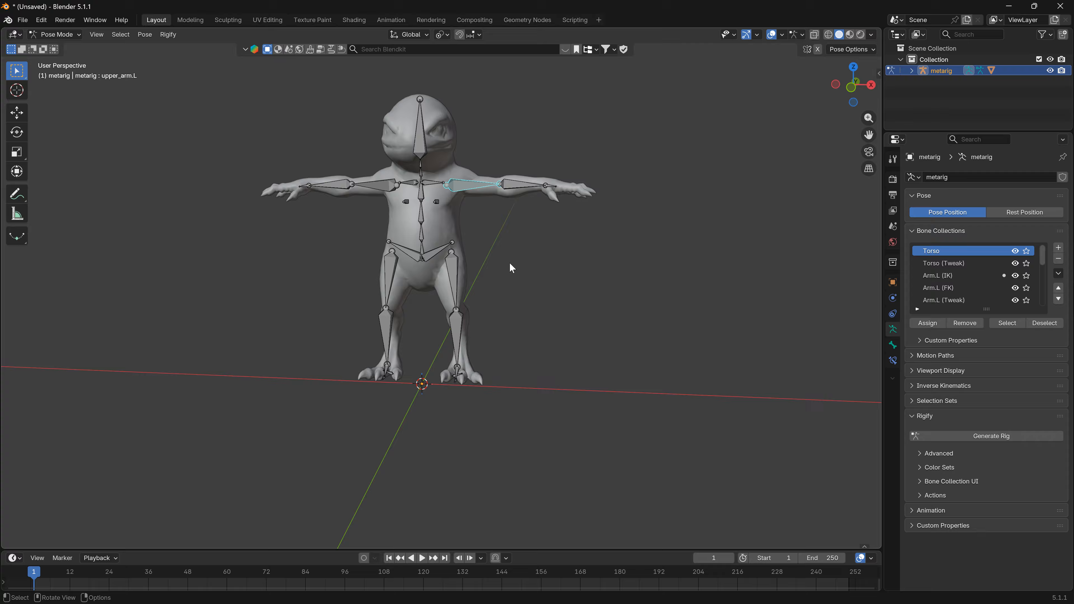
{"action": "middle_click_drag", "start_coordinate": [509, 262], "coordinate": [524, 260]}
{"action": "key", "text": "r"}
{"action": "left_click", "coordinate": [418, 485]}
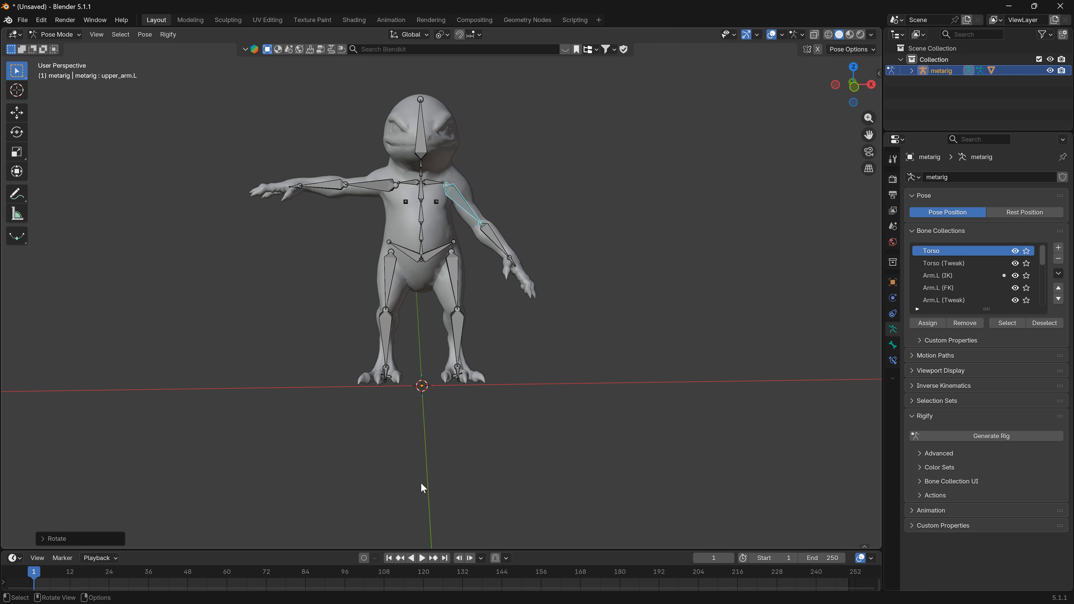
- Rotate the upper_arm.R bone downward to mirror the pose of the opposite arm
{"action": "left_click", "coordinate": [382, 190]}
{"action": "key", "text": "r"}
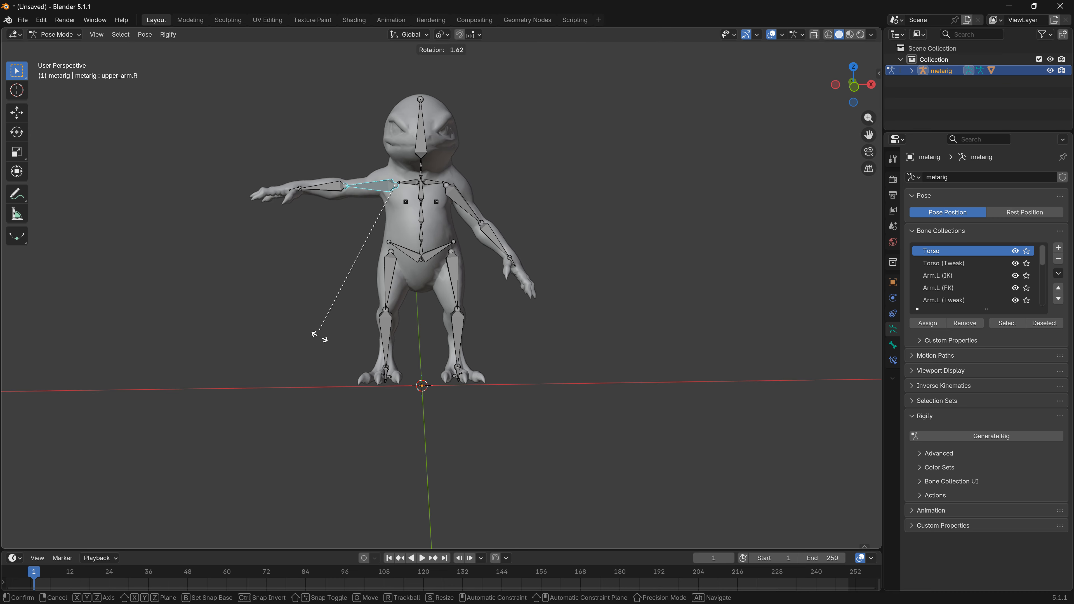
{"action": "left_click", "coordinate": [577, 526]}
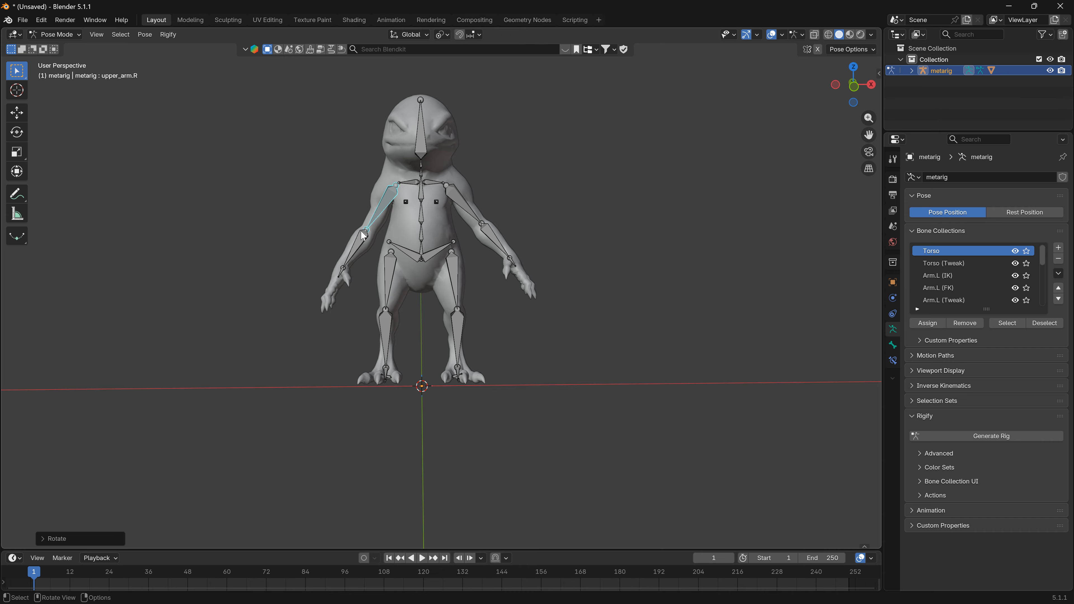
- Undo the test rotations of both upper arms and return the metarig to Object Mode
{"action": "key", "text": "ctrl+z"}
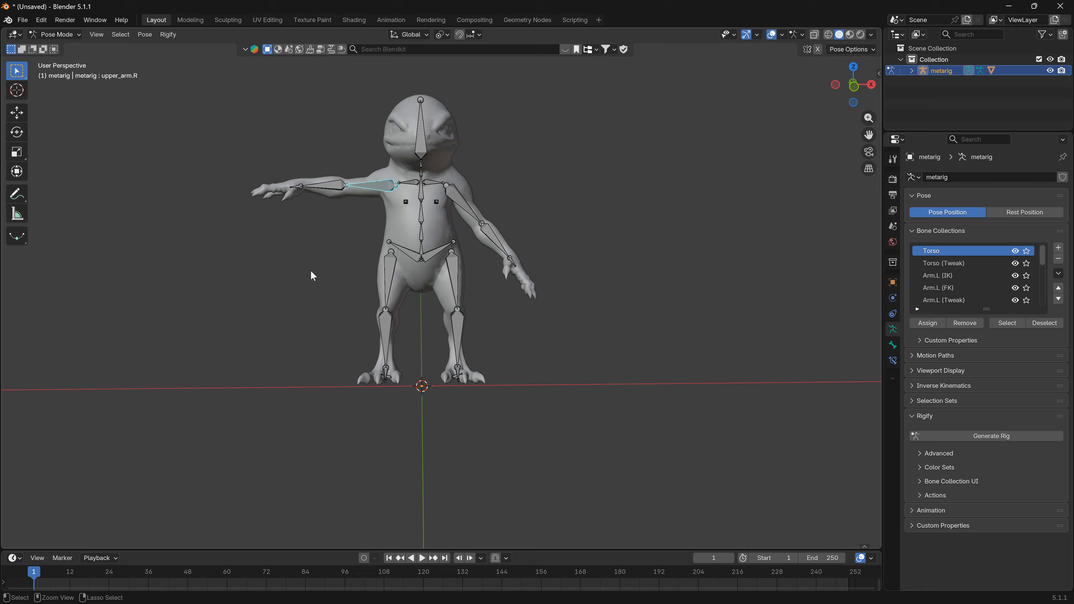
{"action": "key", "text": "ctrl+z"}
{"action": "key", "text": "ctrl+z"}
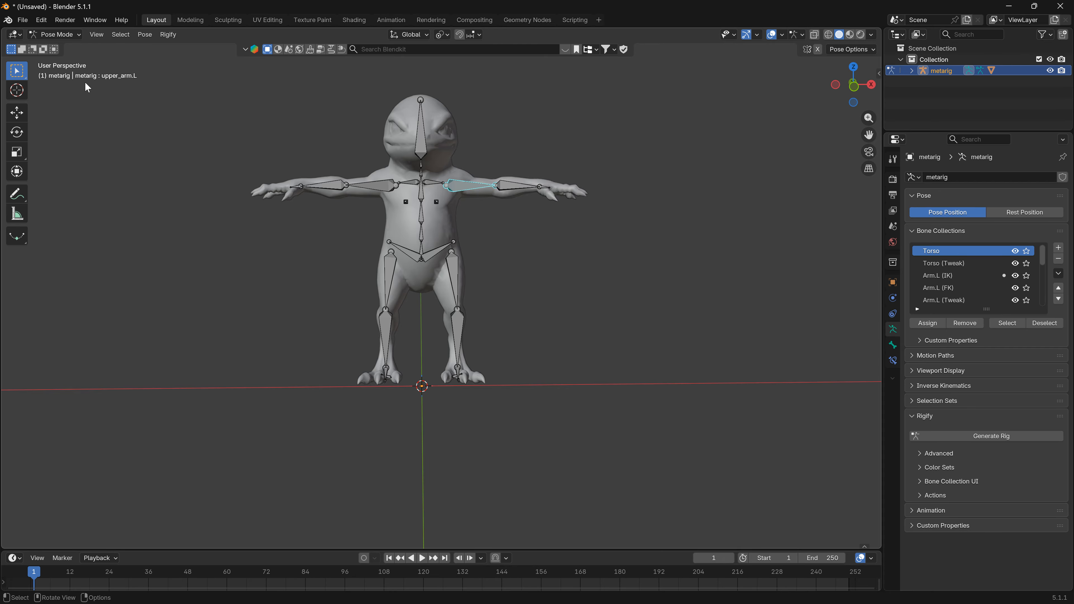
{"action": "left_click", "coordinate": [63, 36]}
{"action": "left_click", "coordinate": [67, 51]}
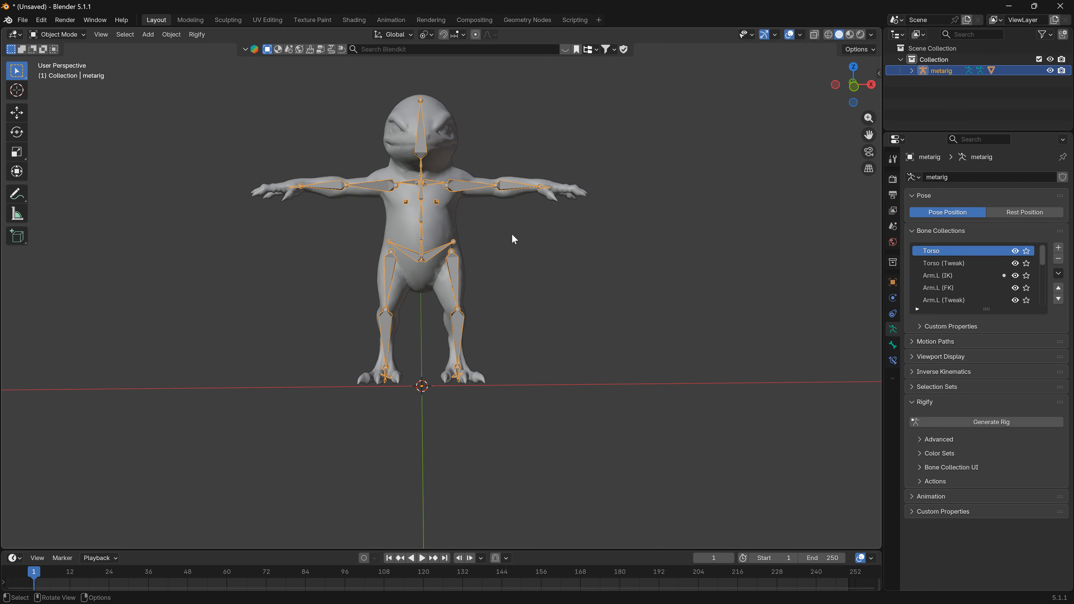
- Check the object transforms of the creature mesh and the metarig, and the scene's unit settings
{"action": "left_click", "coordinate": [433, 230]}
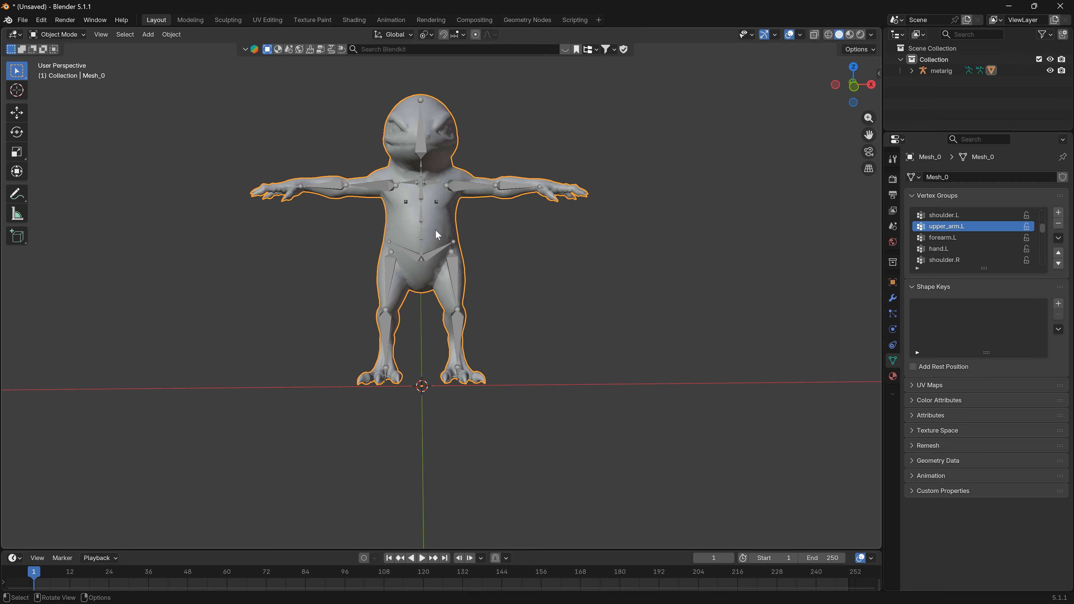
{"action": "left_click", "coordinate": [893, 280]}
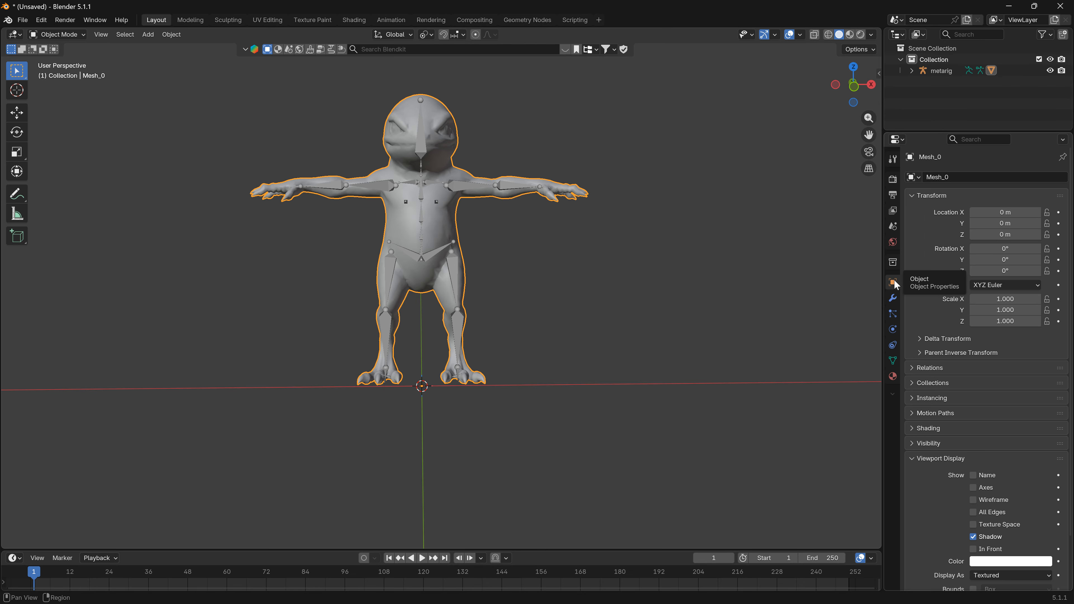
{"action": "left_click", "coordinate": [423, 193]}
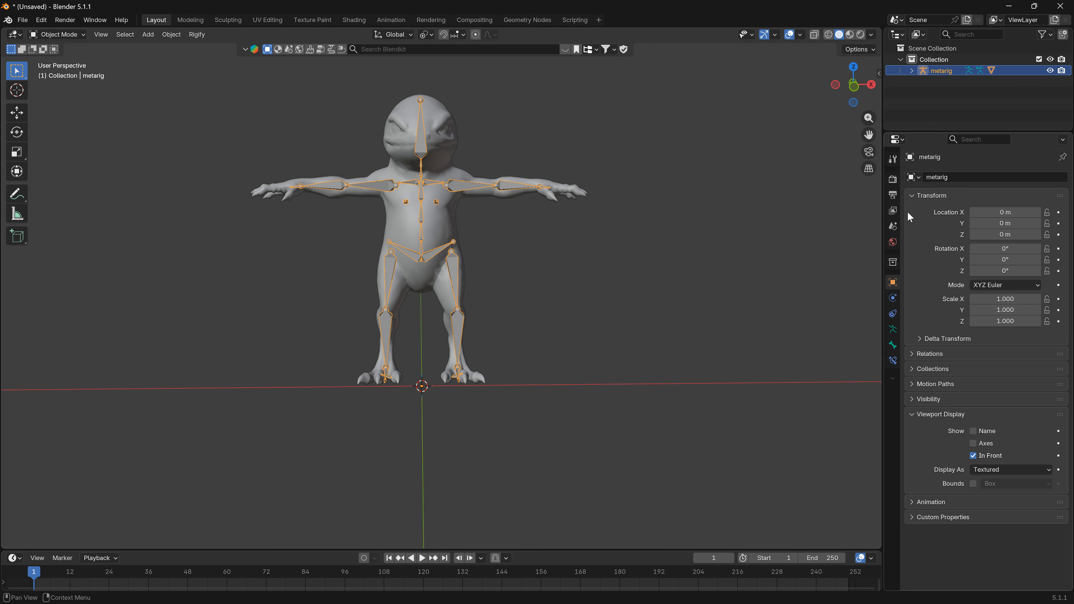
{"action": "left_click", "coordinate": [893, 226]}
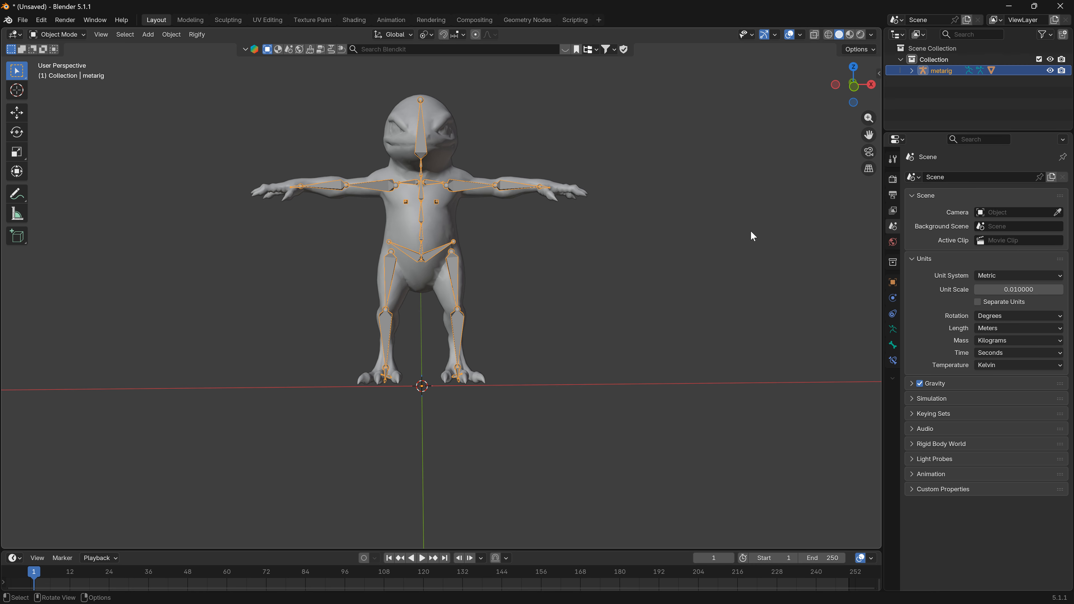
- Add the creature mesh to the selection with the metarig and start a glTF 2.0 export
{"action": "scroll", "coordinate": [291, 183], "scroll_direction": "down", "scroll_amount": 2}
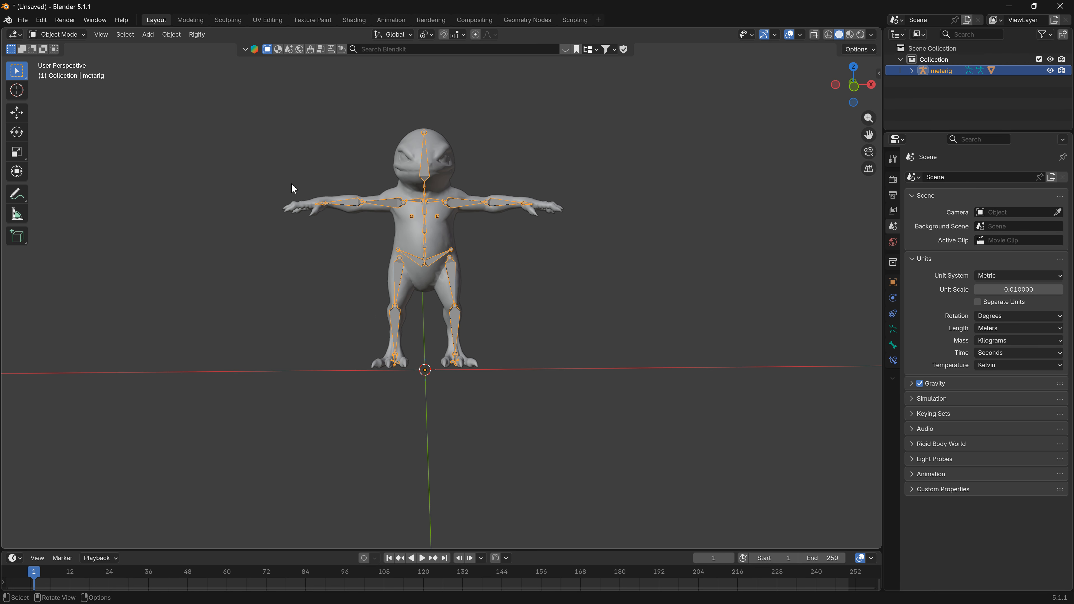
{"action": "scroll", "coordinate": [331, 213], "scroll_direction": "up", "scroll_amount": 2}
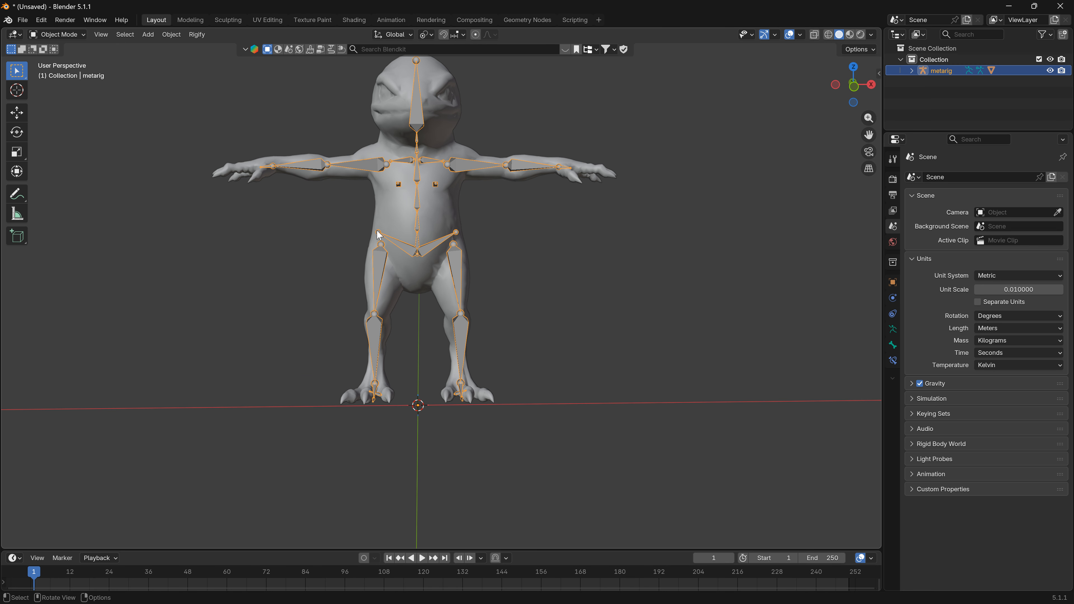
{"action": "left_click", "coordinate": [434, 213], "text": "shift"}
{"action": "scroll", "coordinate": [432, 209], "scroll_direction": "down", "scroll_amount": 2}
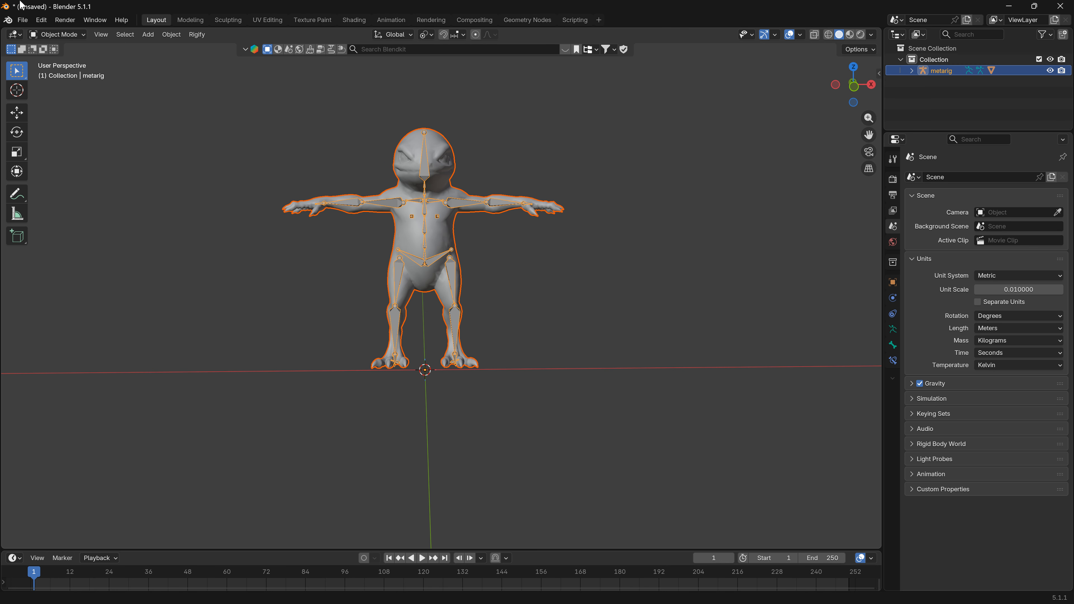
{"action": "left_click", "coordinate": [29, 22]}
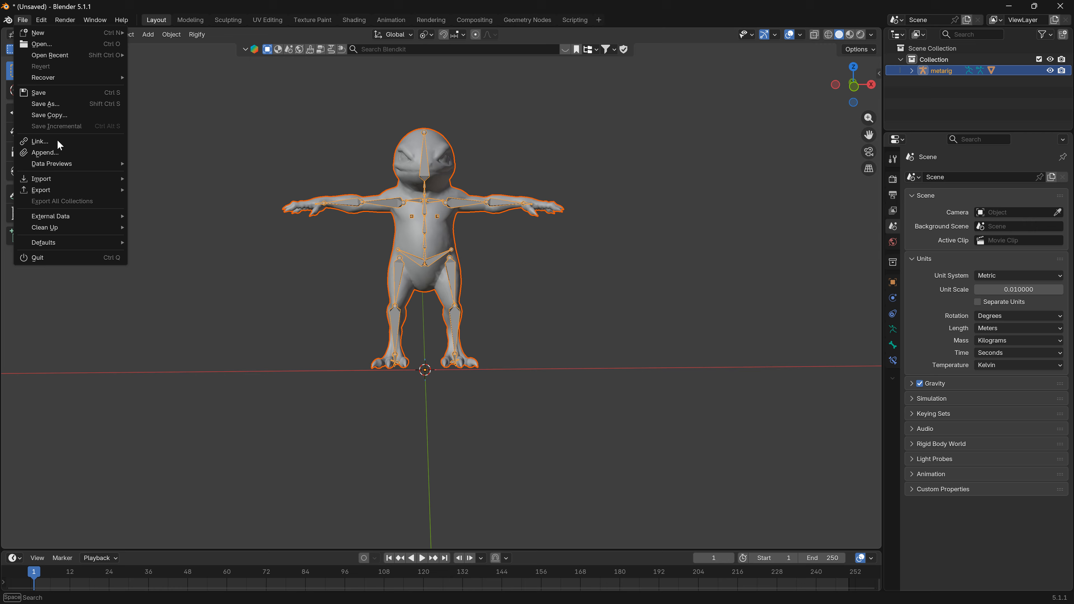
{"action": "mouse_move", "coordinate": [67, 196]}
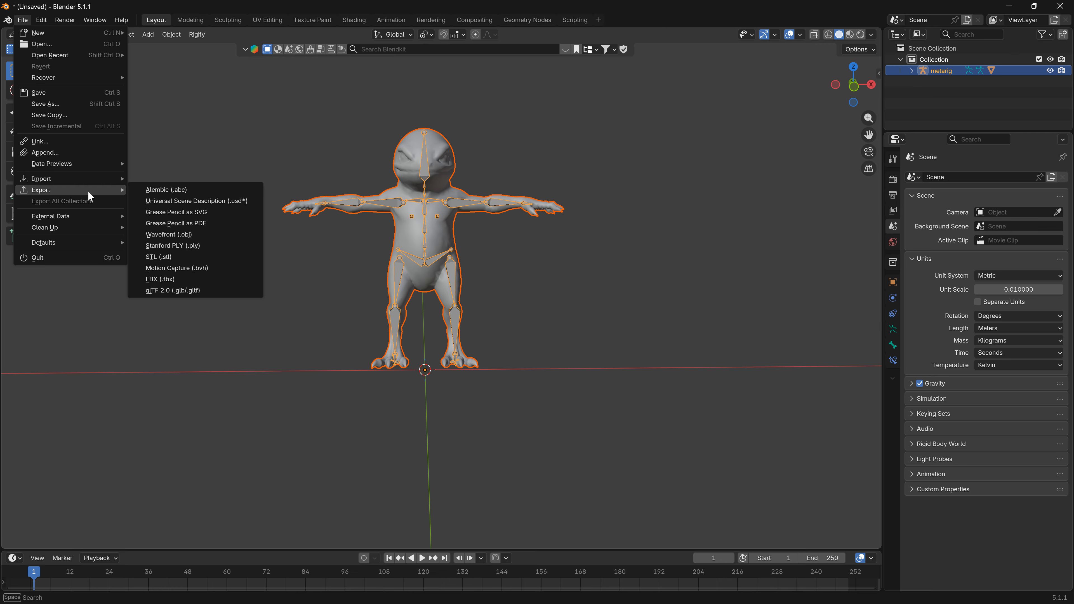
{"action": "left_click", "coordinate": [205, 290]}
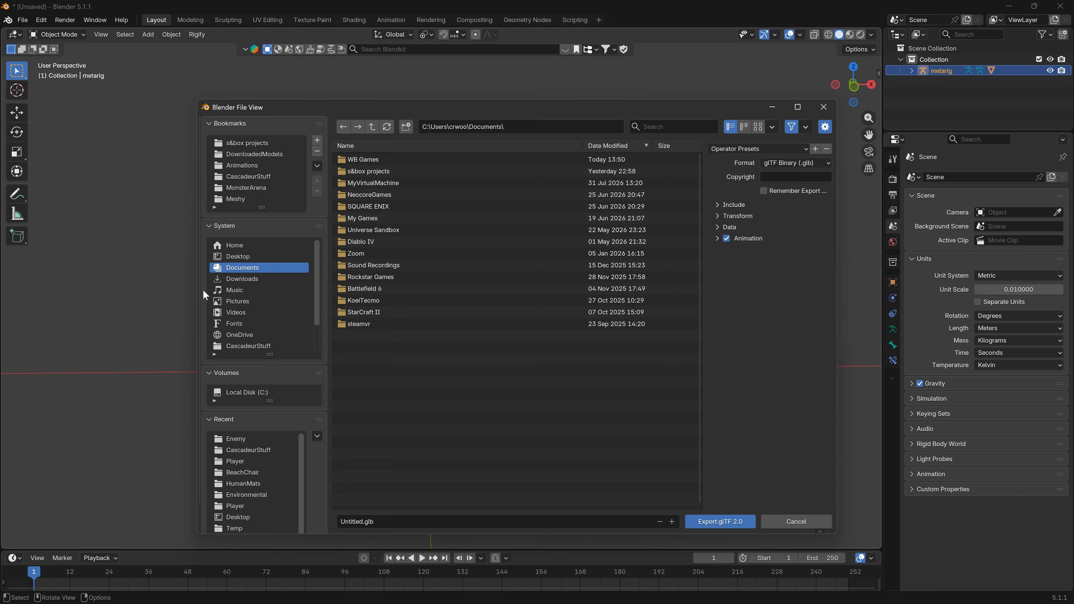
- Export the selection as TestFrog.glb in glTF Binary format to the bookmarked CascadeurStuff folder
{"action": "left_click", "coordinate": [258, 177]}
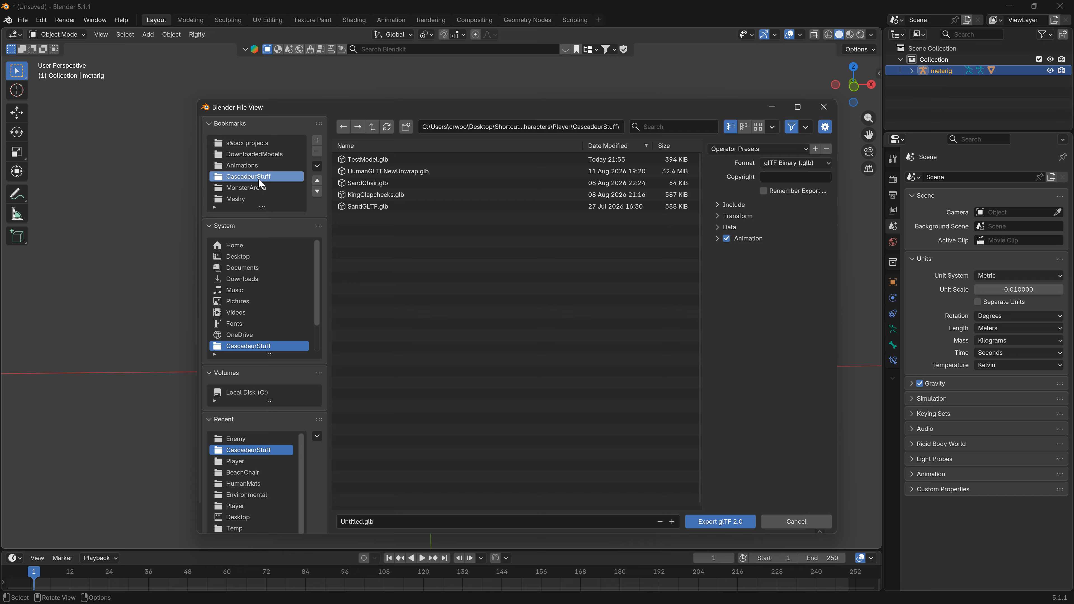
{"action": "left_click", "coordinate": [384, 526]}
{"action": "type", "text": "Te"}
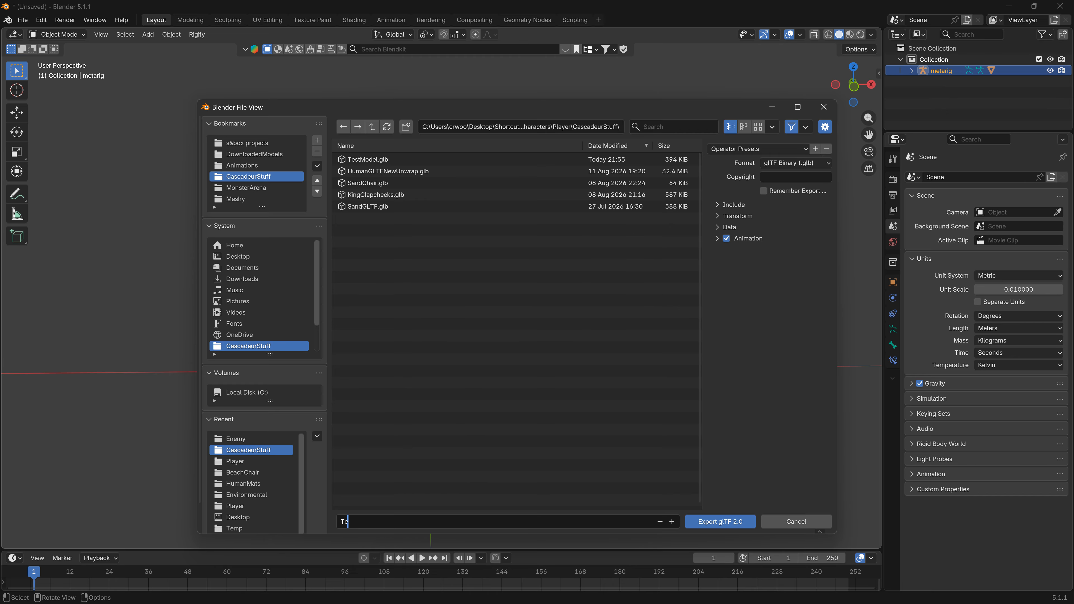
{"action": "type", "text": "stFrog"}
{"action": "left_click", "coordinate": [730, 524]}
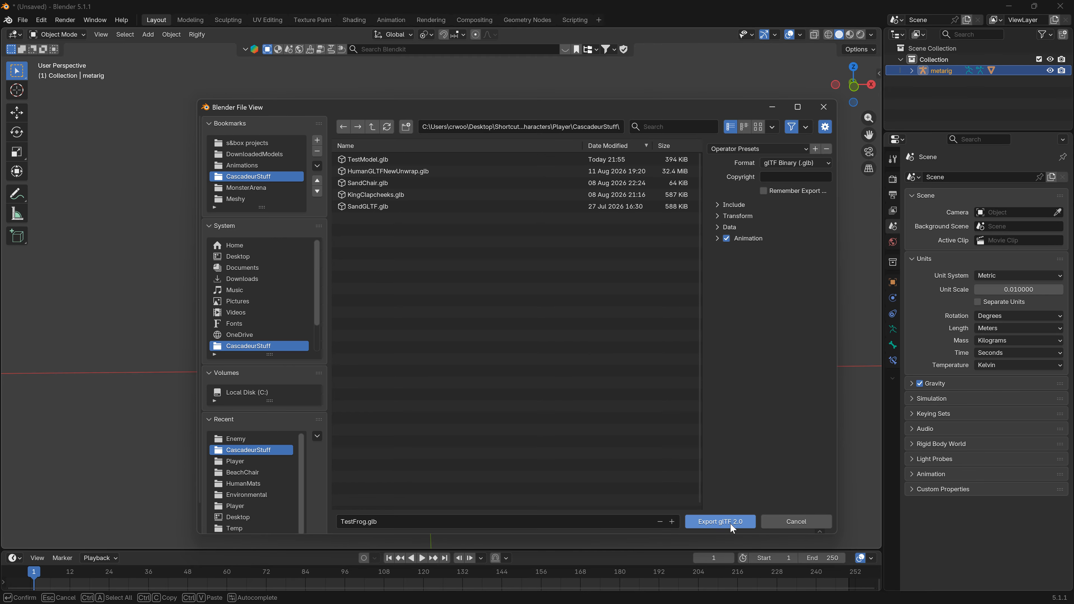
{"action": "left_click", "coordinate": [731, 525]}
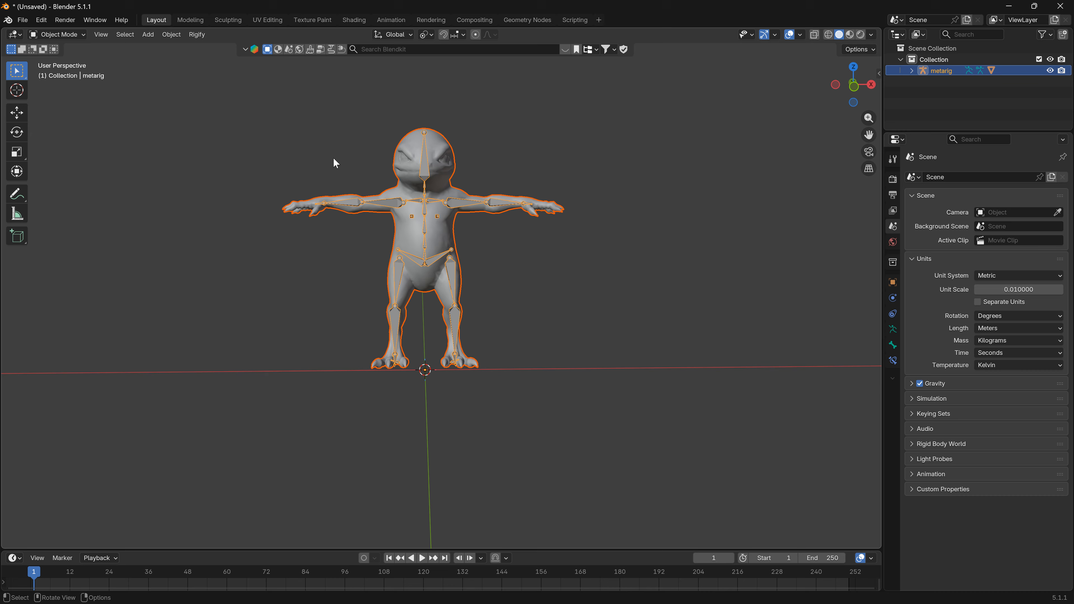
- Switch to Cascadeur and import the objects of TestFrog.glb in Add new mode, declining rig mode for the model
{"action": "key", "text": "alt+Tab"}
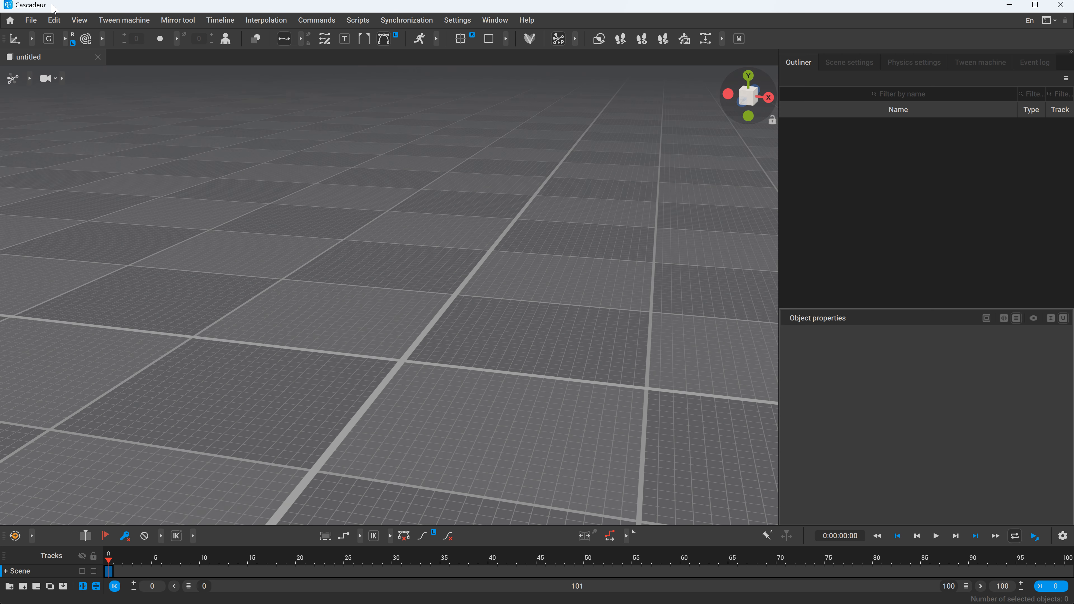
{"action": "left_click", "coordinate": [32, 20]}
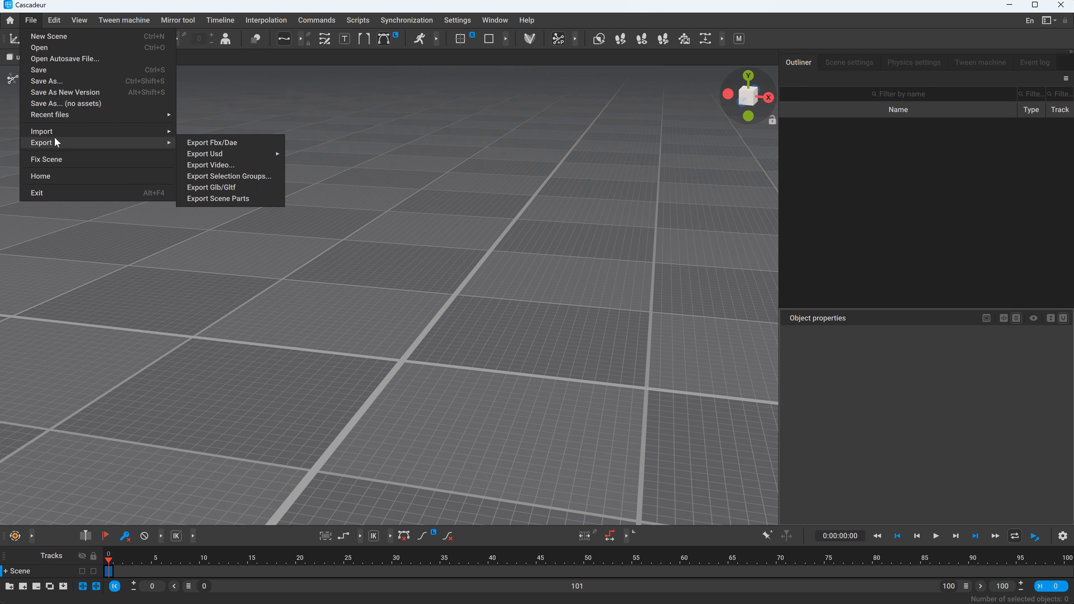
{"action": "mouse_move", "coordinate": [55, 143]}
{"action": "mouse_move", "coordinate": [148, 131]}
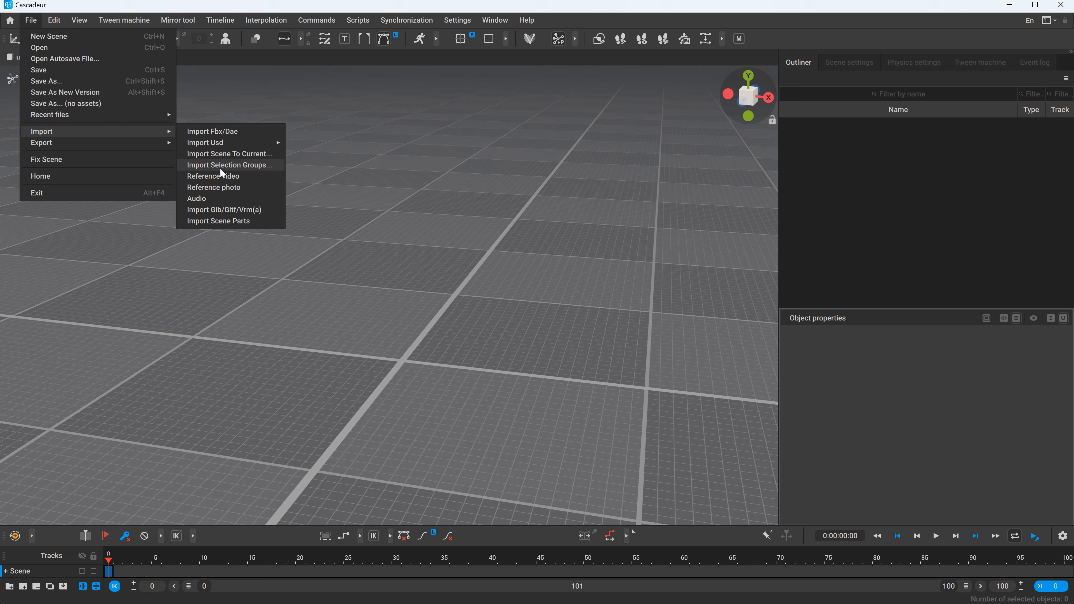
{"action": "left_click", "coordinate": [213, 210]}
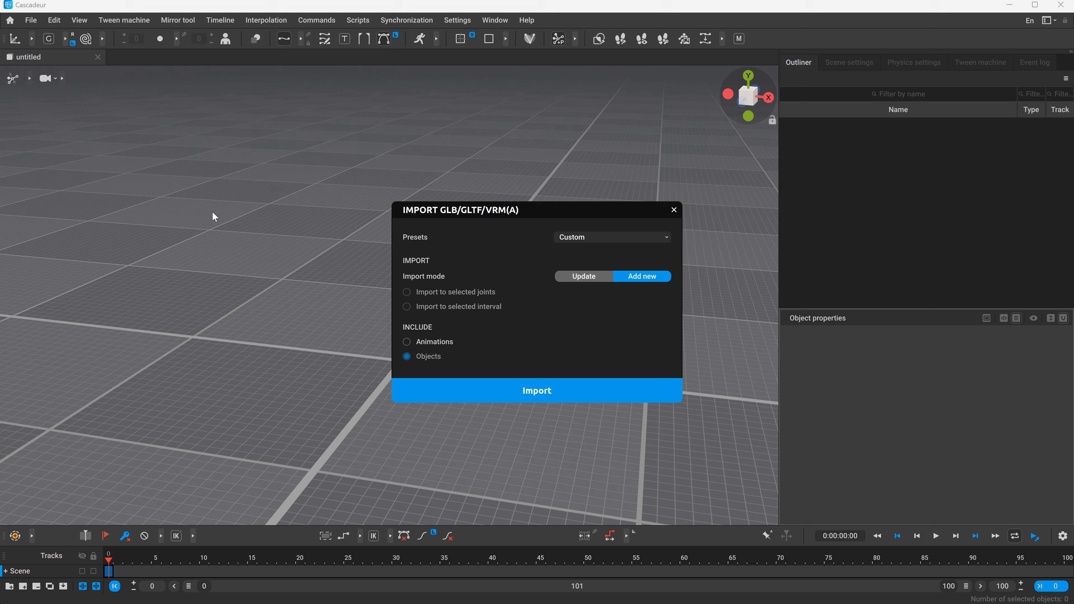
{"action": "left_click", "coordinate": [527, 399]}
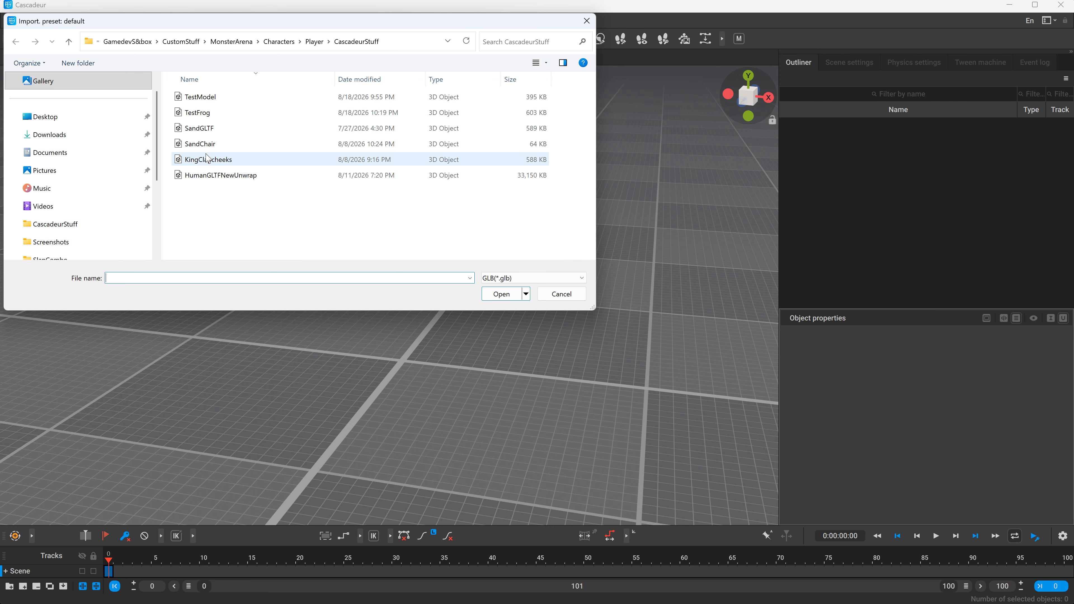
{"action": "double_click", "coordinate": [201, 113]}
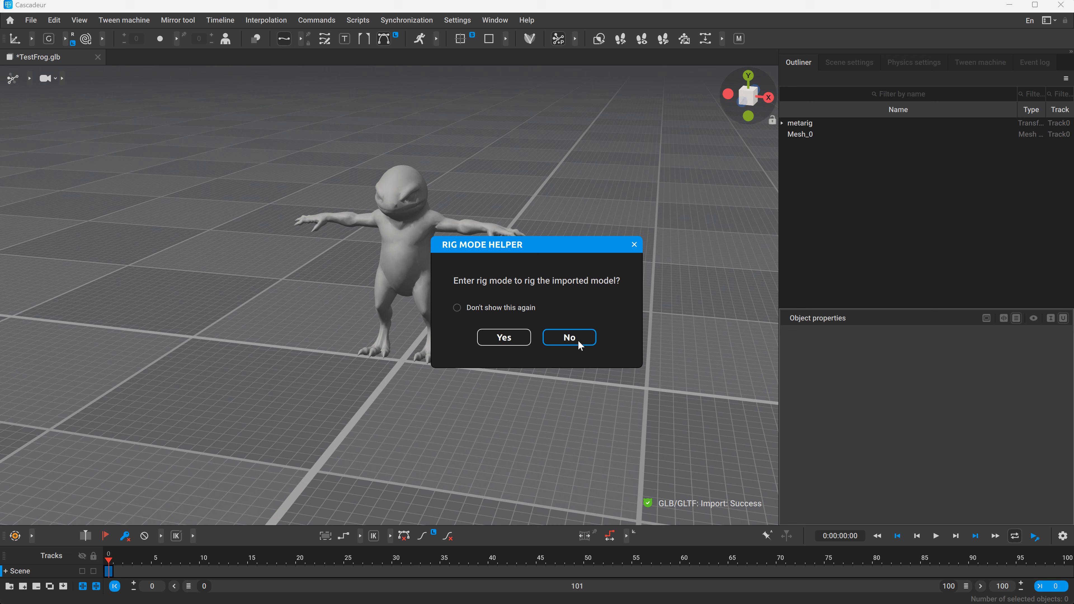
{"action": "left_click", "coordinate": [569, 338]}
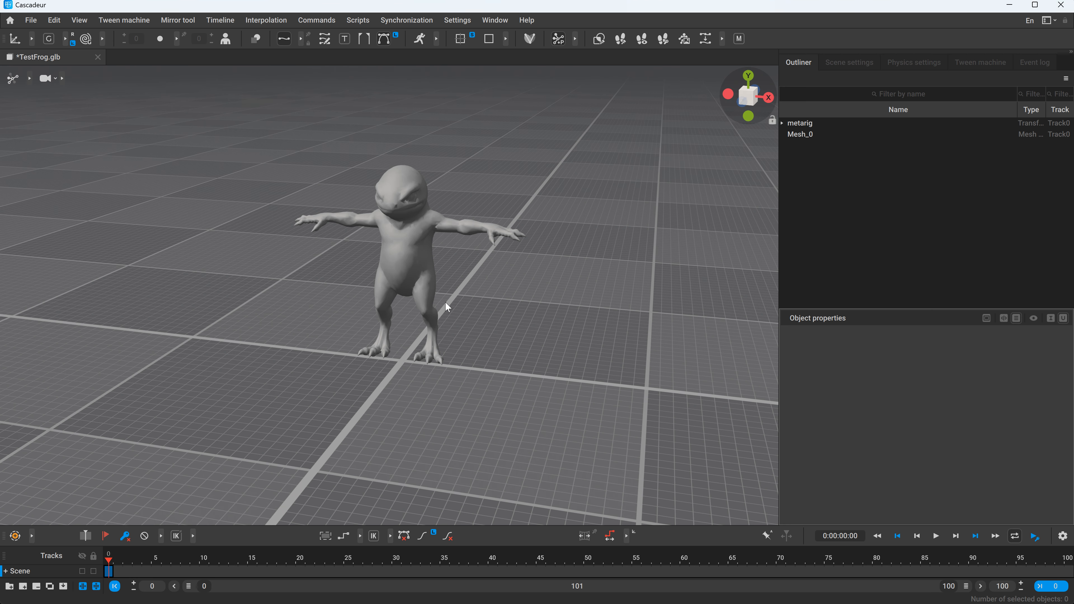
- Inspect the imported frog from the front and check the position, rotation and scale of Mesh_0
{"action": "left_click_drag", "start_coordinate": [468, 293], "coordinate": [488, 262], "text": "alt"}
{"action": "scroll", "coordinate": [488, 274], "scroll_direction": "up", "scroll_amount": 5}
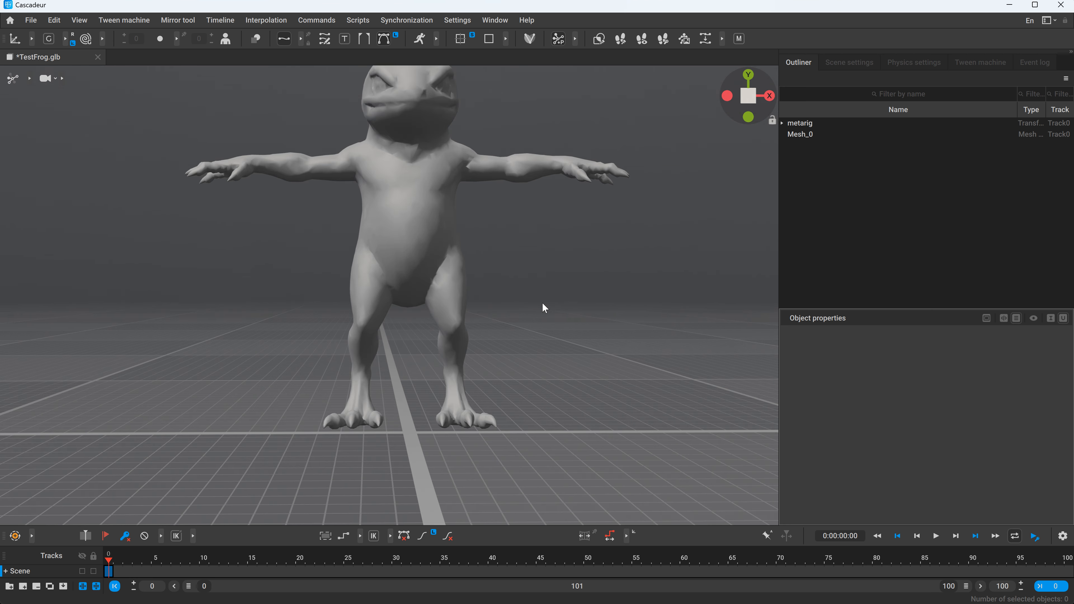
{"action": "left_click_drag", "start_coordinate": [541, 302], "coordinate": [506, 309], "text": "alt"}
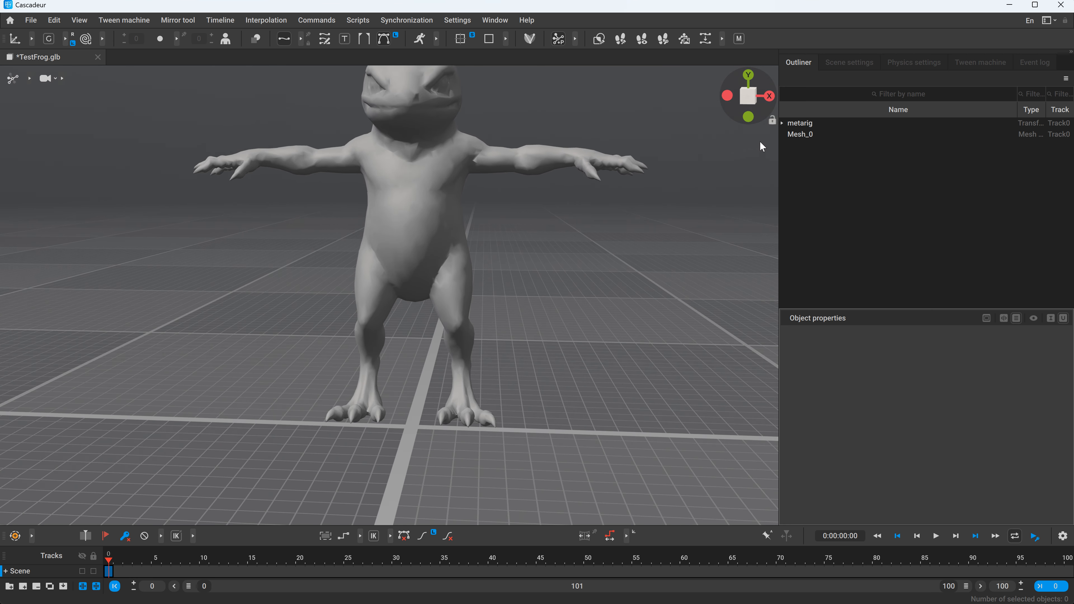
{"action": "left_click", "coordinate": [793, 135]}
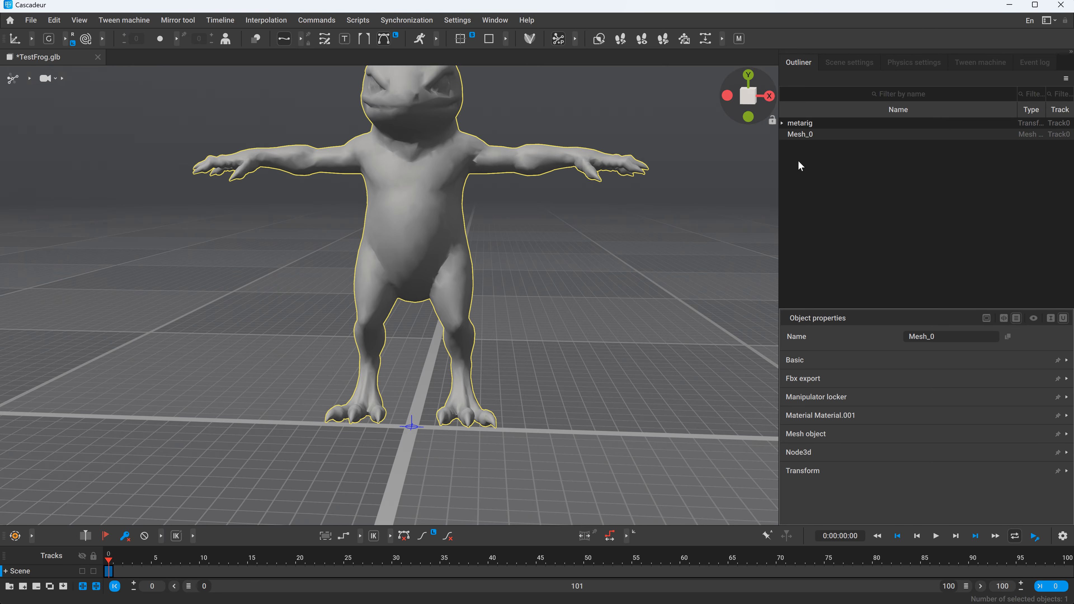
{"action": "left_click", "coordinate": [805, 470]}
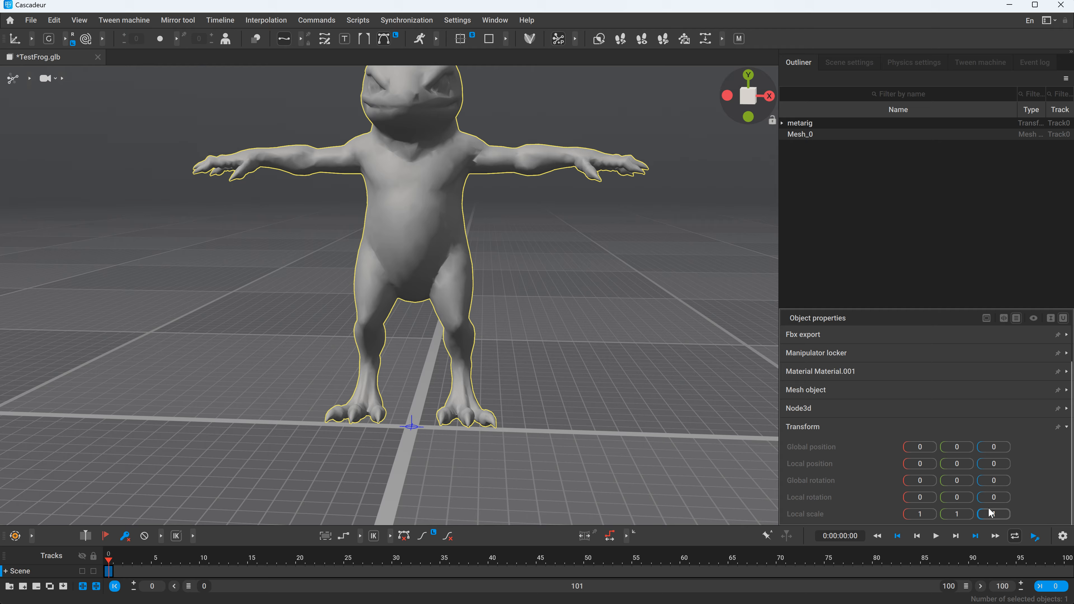
- Check the position, rotation and scale of the metarig object and clear the selection
{"action": "left_click", "coordinate": [810, 124]}
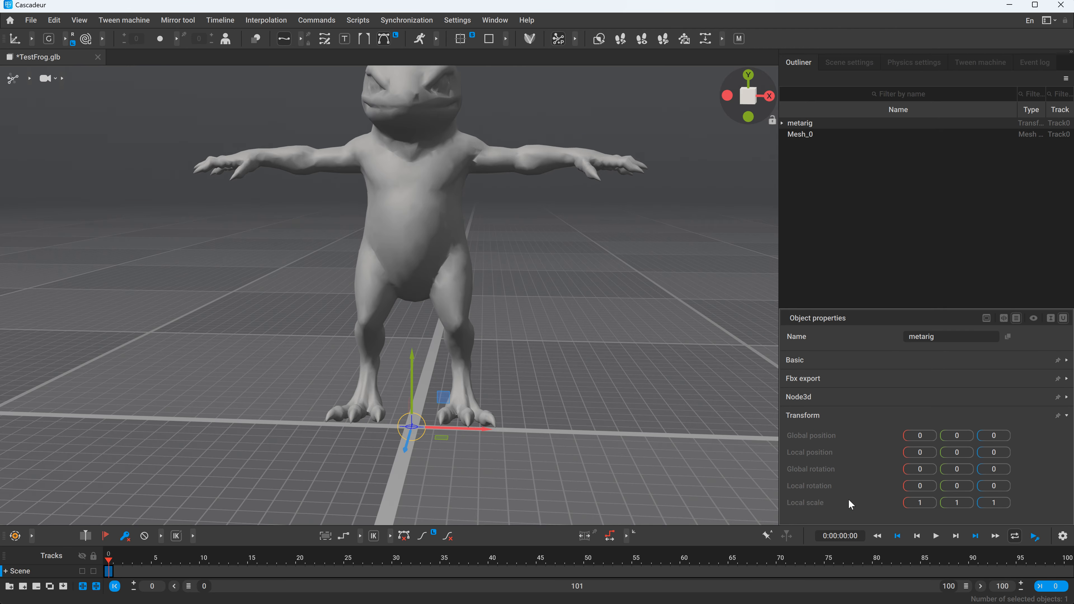
{"action": "left_click", "coordinate": [591, 305]}
{"action": "scroll", "coordinate": [593, 306], "scroll_direction": "down", "scroll_amount": 3}
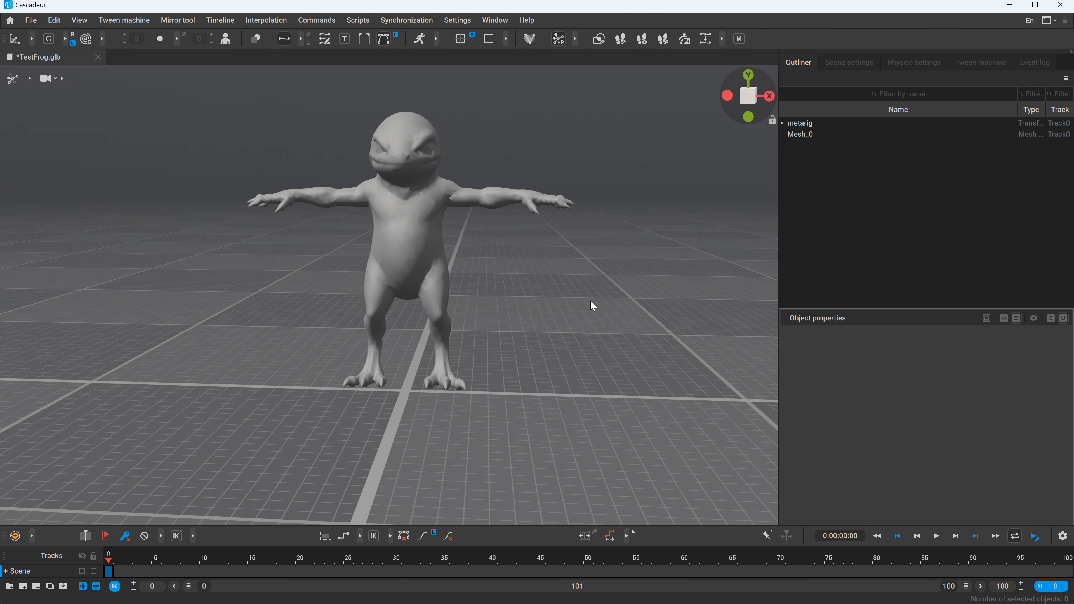
- Turn on rig mode for the frog and bring up the Quick rigging tool with its humanoid body bone mapping
{"action": "left_click", "coordinate": [529, 40]}
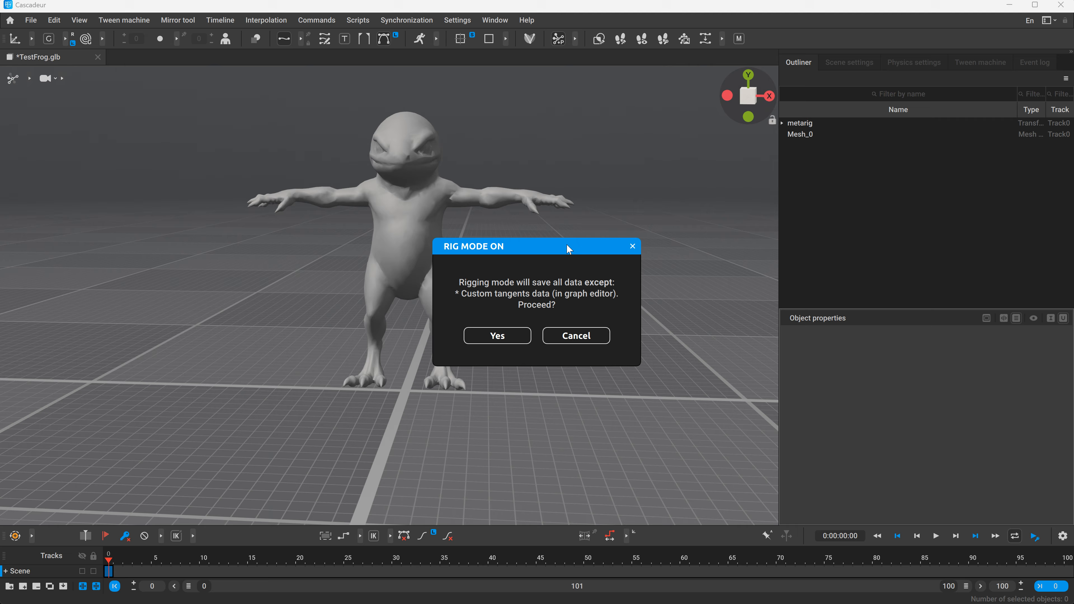
{"action": "left_click", "coordinate": [497, 336]}
{"action": "left_click", "coordinate": [110, 62]}
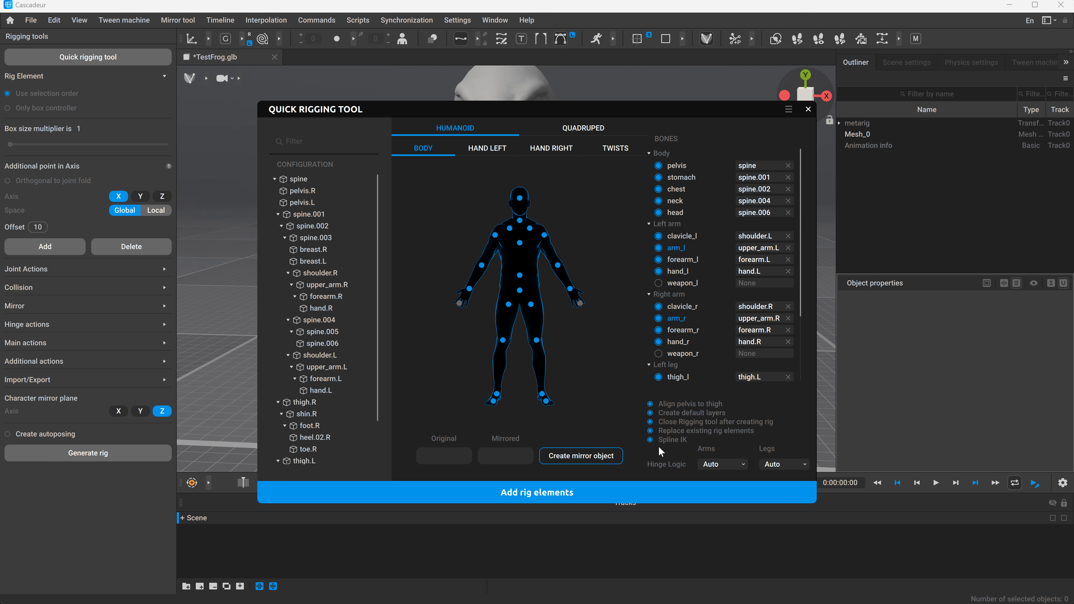
- Add the humanoid rig elements with Spline IK turned off and generate the rig with autoposing
{"action": "left_click", "coordinate": [650, 440]}
{"action": "left_click", "coordinate": [523, 498]}
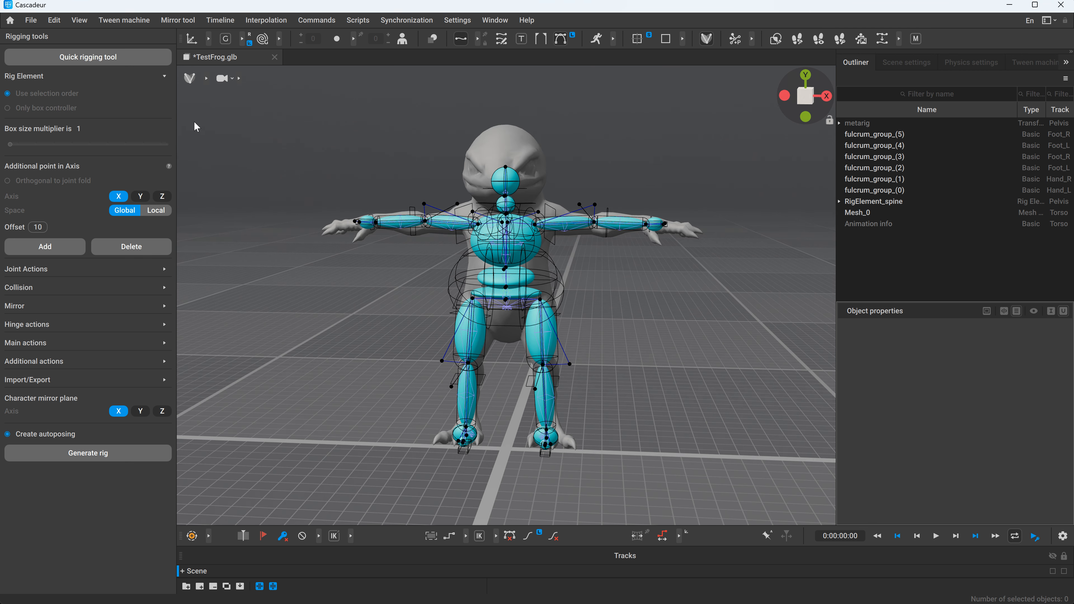
{"action": "left_click", "coordinate": [563, 40]}
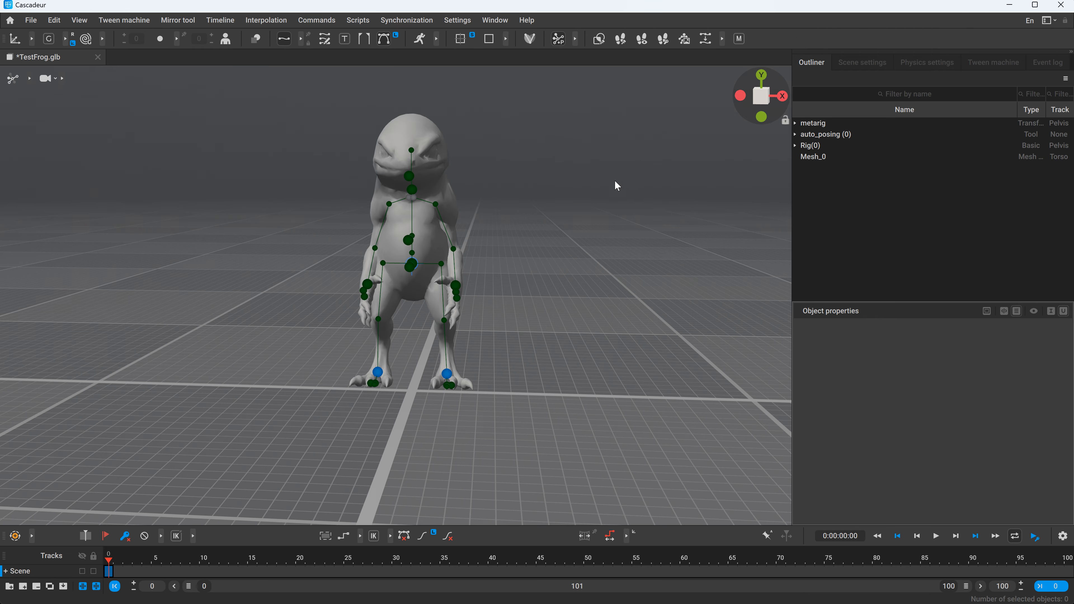
- Try rotating the left upper arm point arm_l outward to test the generated rig, and undo the rotation
{"action": "right_click_drag", "start_coordinate": [467, 274], "coordinate": [459, 305]}
{"action": "scroll", "coordinate": [399, 282], "scroll_direction": "up", "scroll_amount": 4}
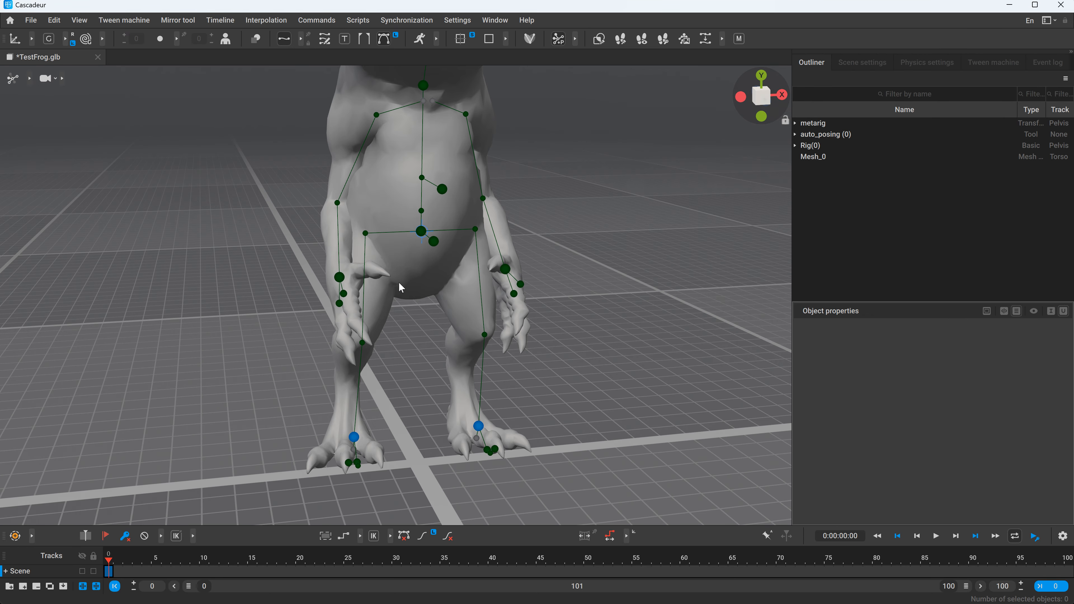
{"action": "left_click_drag", "start_coordinate": [398, 282], "coordinate": [447, 199], "text": "alt"}
{"action": "scroll", "coordinate": [399, 282], "scroll_direction": "down", "scroll_amount": 3}
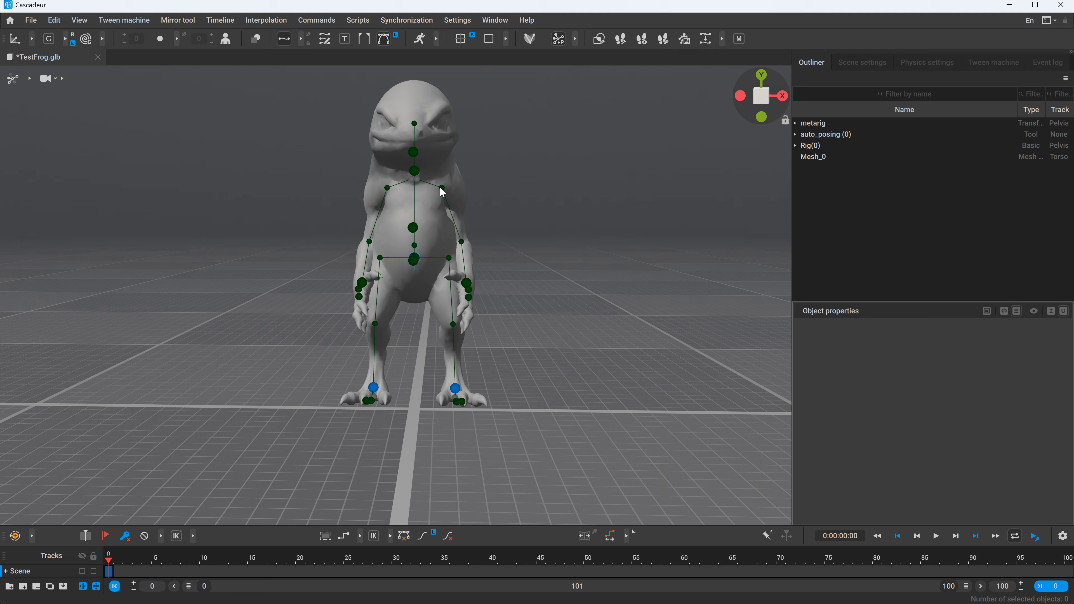
{"action": "left_click", "coordinate": [443, 188]}
{"action": "key", "text": "e"}
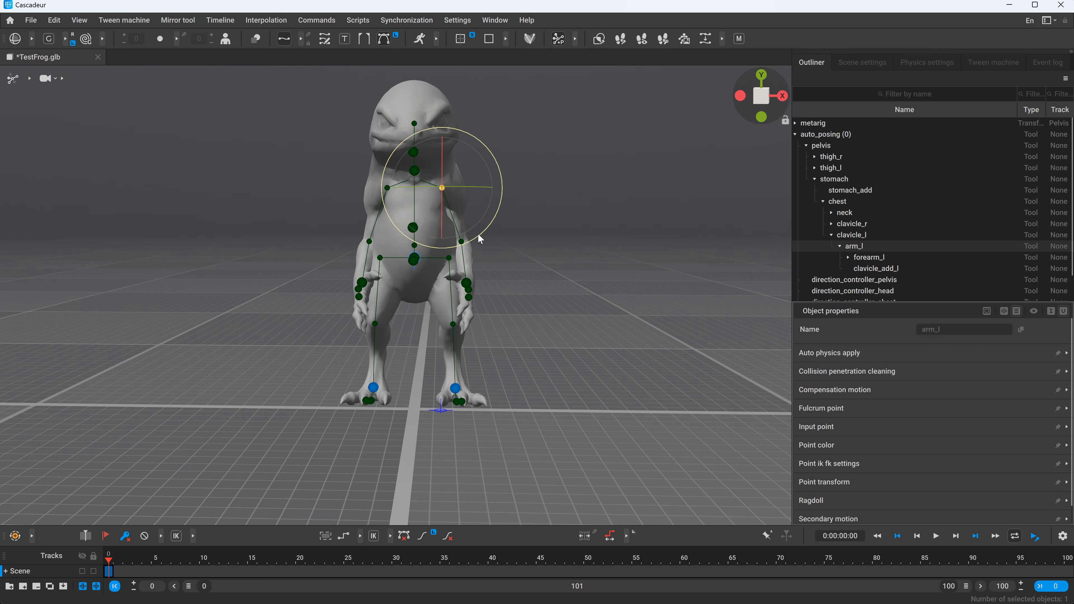
{"action": "left_click_drag", "start_coordinate": [477, 235], "coordinate": [586, 180]}
{"action": "key", "text": "ctrl+z"}
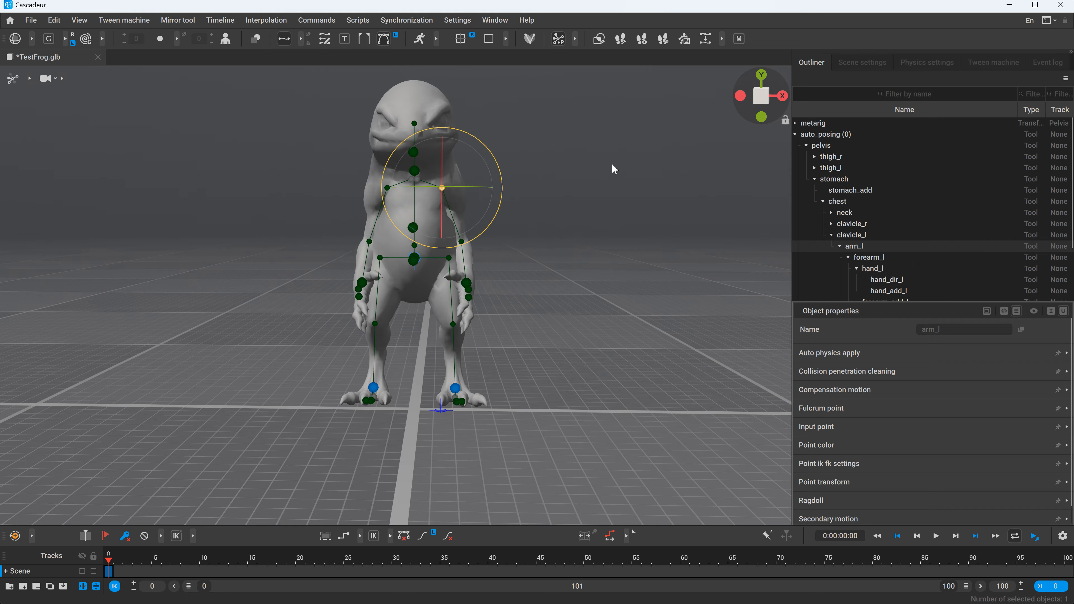
{"action": "scroll", "coordinate": [229, 221], "scroll_direction": "down", "scroll_amount": 3}
{"action": "scroll", "coordinate": [229, 222], "scroll_direction": "up", "scroll_amount": 1}
{"action": "left_click", "coordinate": [228, 222]}
{"action": "middle_click_drag", "start_coordinate": [227, 224], "coordinate": [255, 228]}
{"action": "right_click_drag", "start_coordinate": [276, 228], "coordinate": [319, 251]}
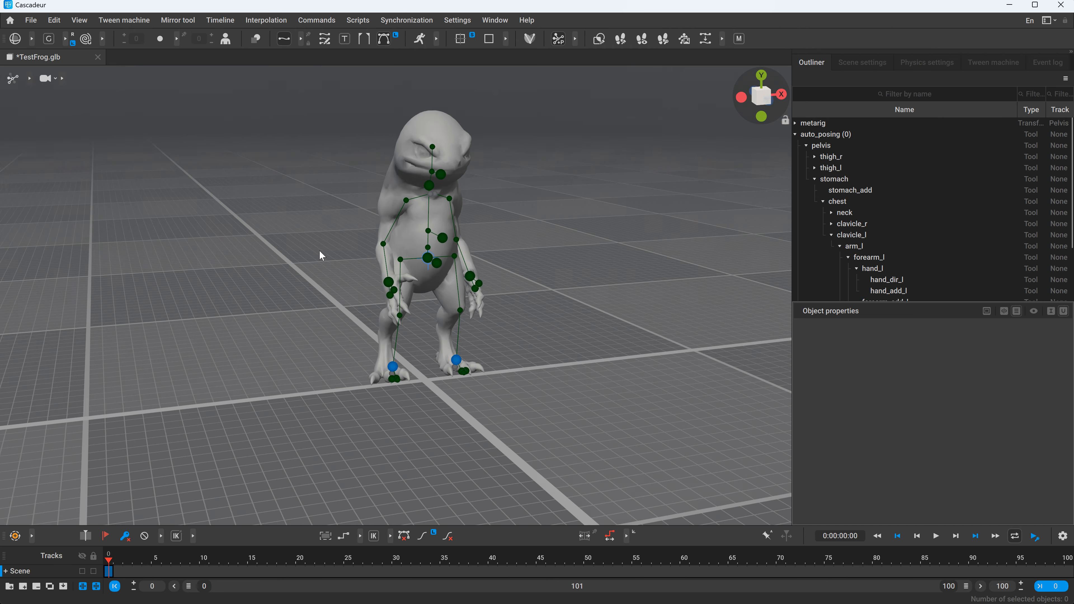
{"action": "left_click_drag", "start_coordinate": [319, 251], "coordinate": [369, 238], "text": "alt"}
{"action": "scroll", "coordinate": [382, 236], "scroll_direction": "up", "scroll_amount": 3}
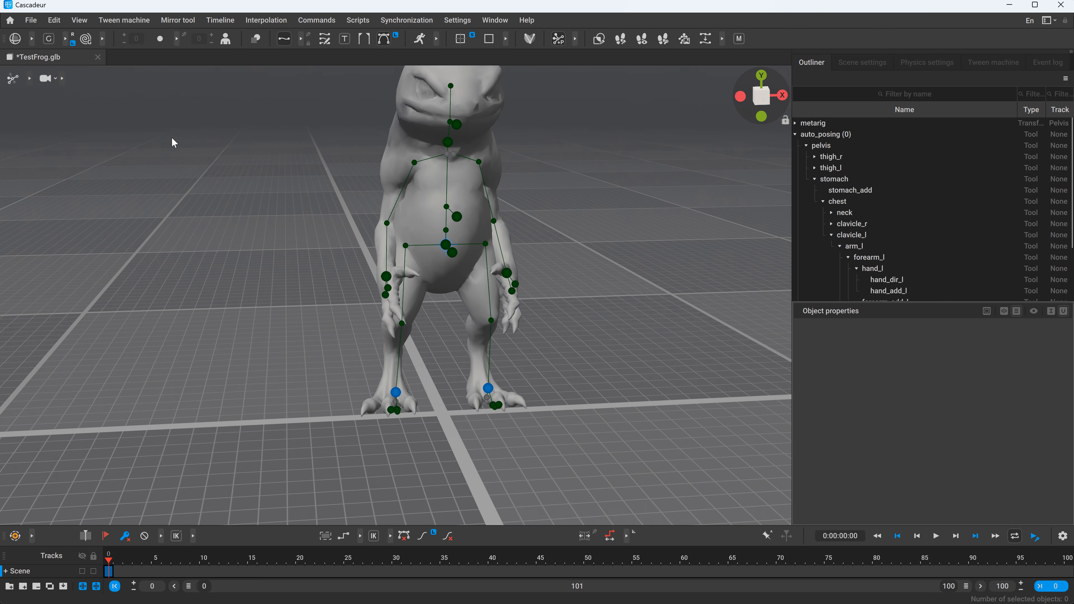
- Start an FBX/DAE export that includes objects and leaves out animations
{"action": "left_click", "coordinate": [31, 21]}
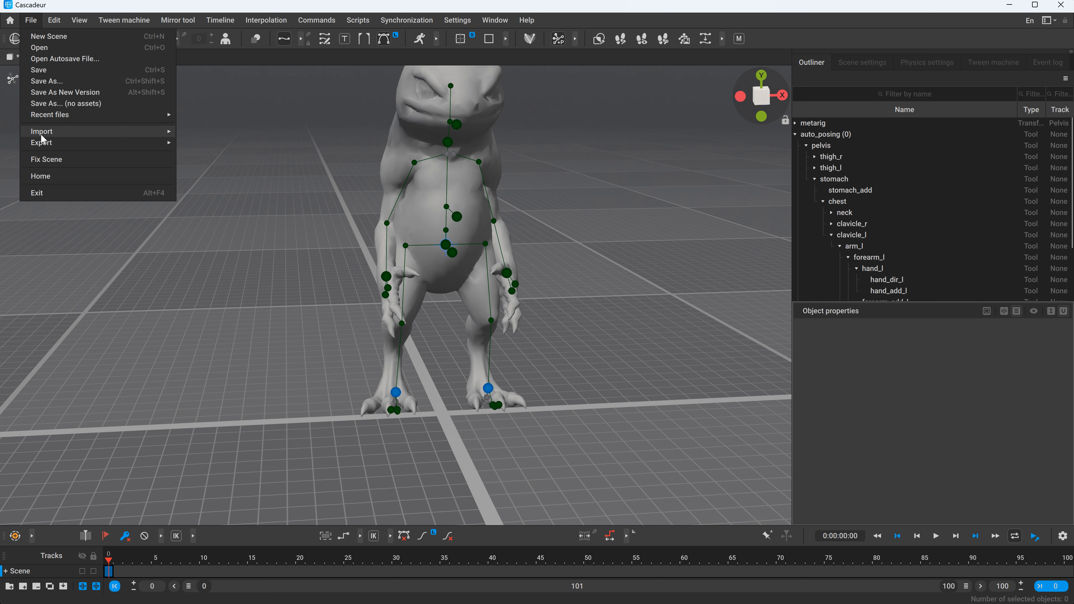
{"action": "mouse_move", "coordinate": [45, 143]}
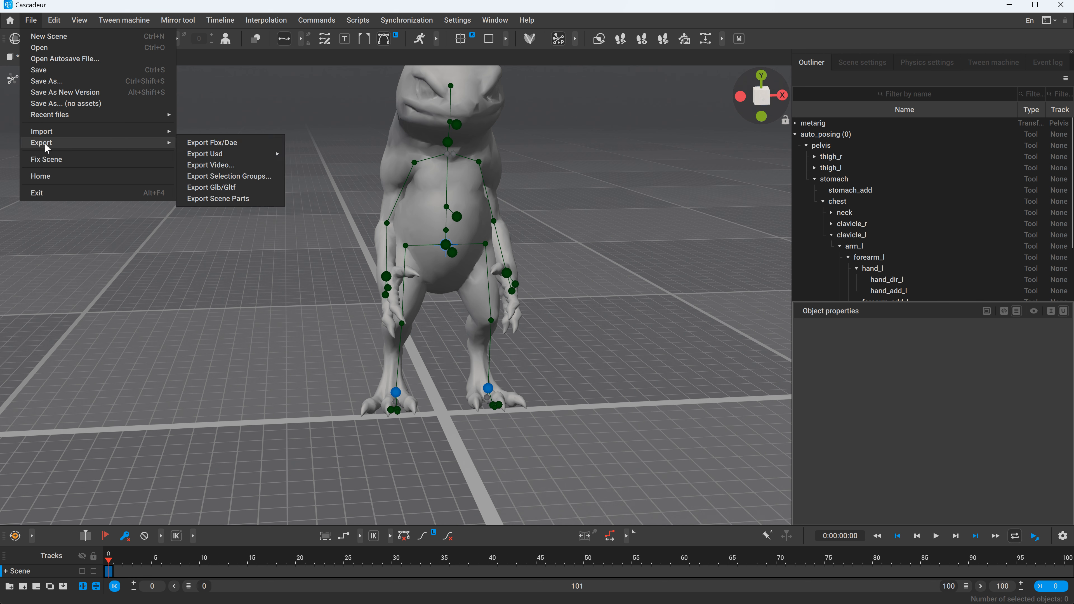
{"action": "left_click", "coordinate": [212, 143]}
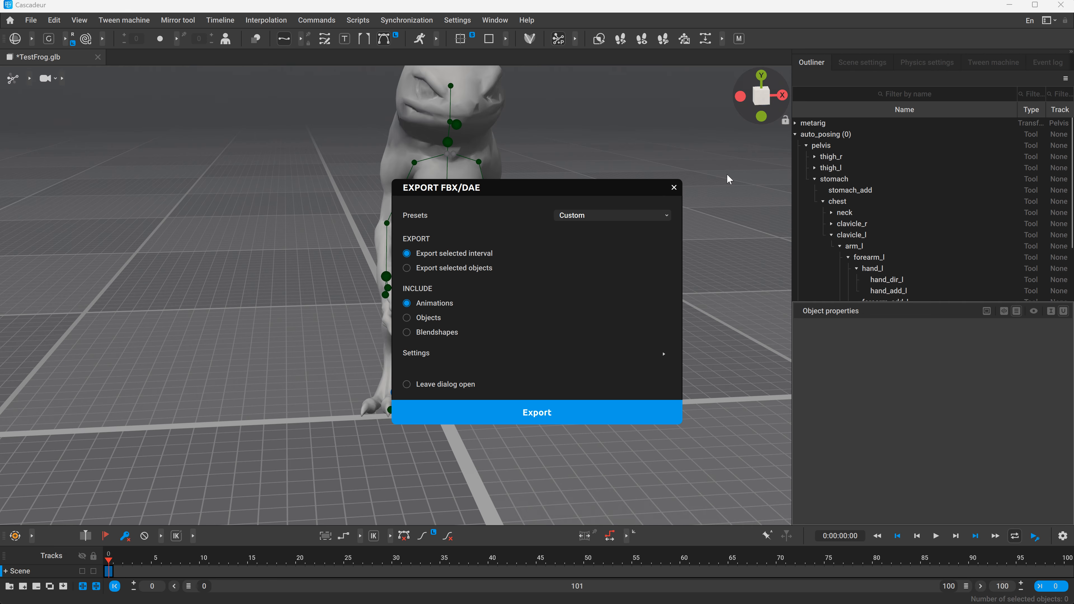
{"action": "left_click", "coordinate": [425, 320]}
{"action": "left_click", "coordinate": [406, 302]}
{"action": "left_click", "coordinate": [493, 419]}
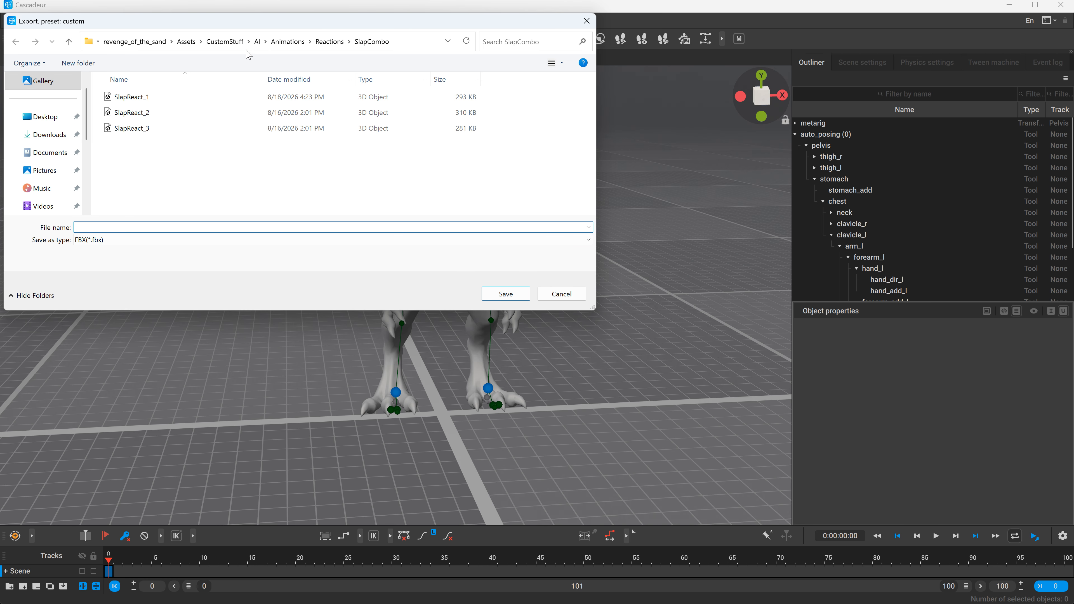
- Save the exported FBX as TestFrog in the project's Assets > CustomStuff folder
{"action": "left_click", "coordinate": [223, 44]}
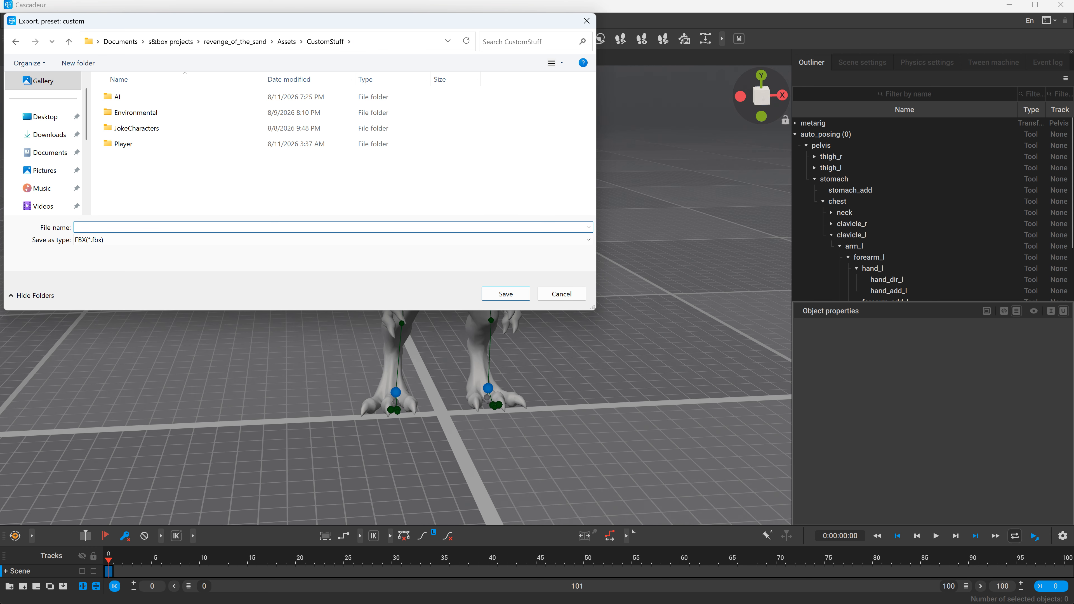
{"action": "type", "text": "TestFrog"}
{"action": "left_click", "coordinate": [510, 296]}
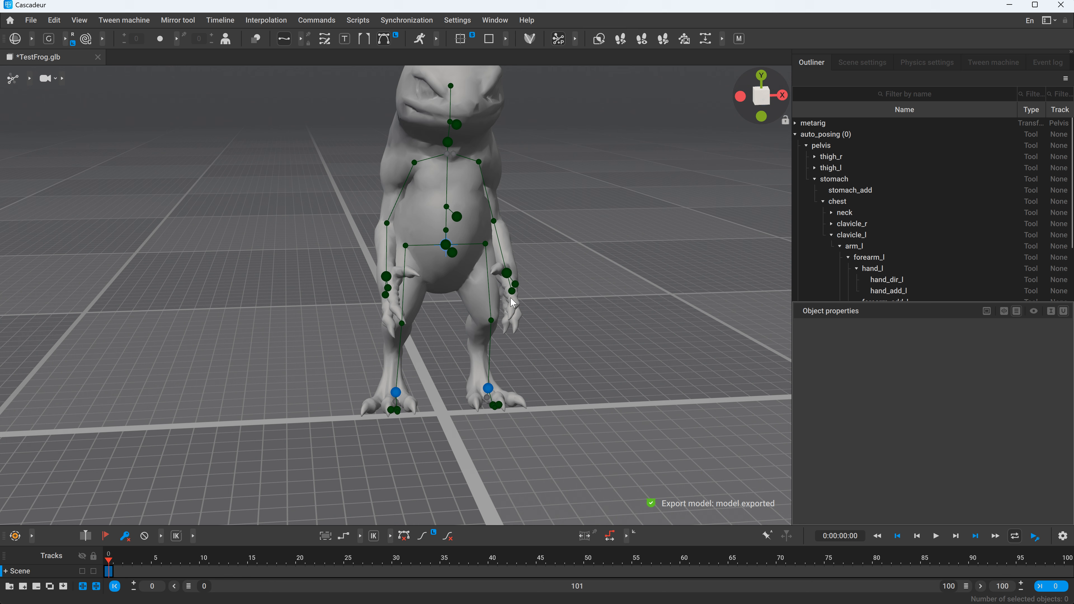
- Switch to the s&box editor and create a model from TestFrog.fbx with collision set to None
{"action": "key", "text": "alt+Tab"}
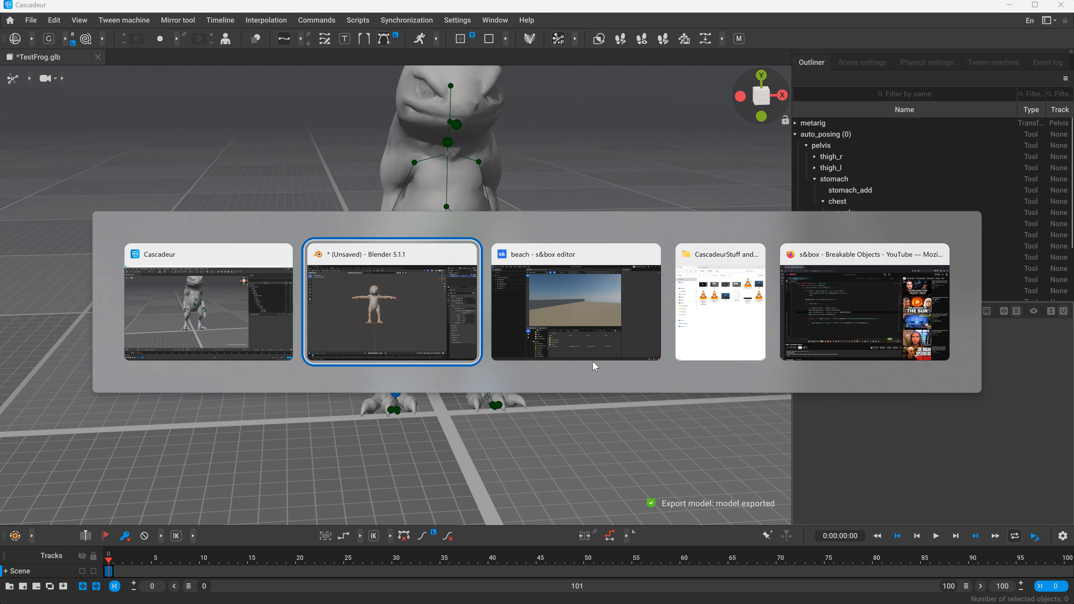
{"action": "left_click", "coordinate": [593, 357]}
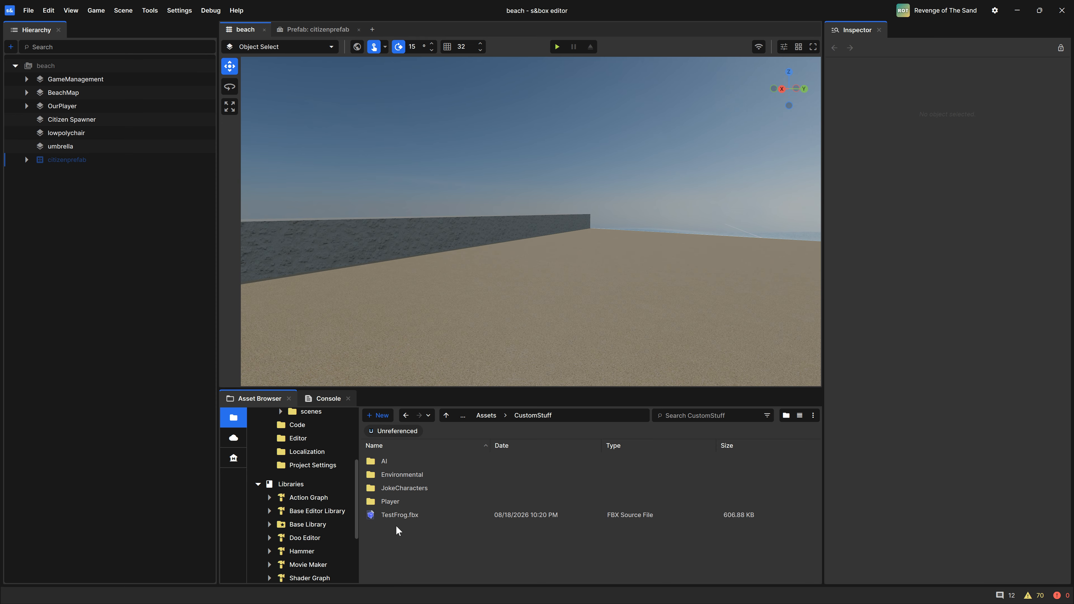
{"action": "left_click", "coordinate": [403, 519]}
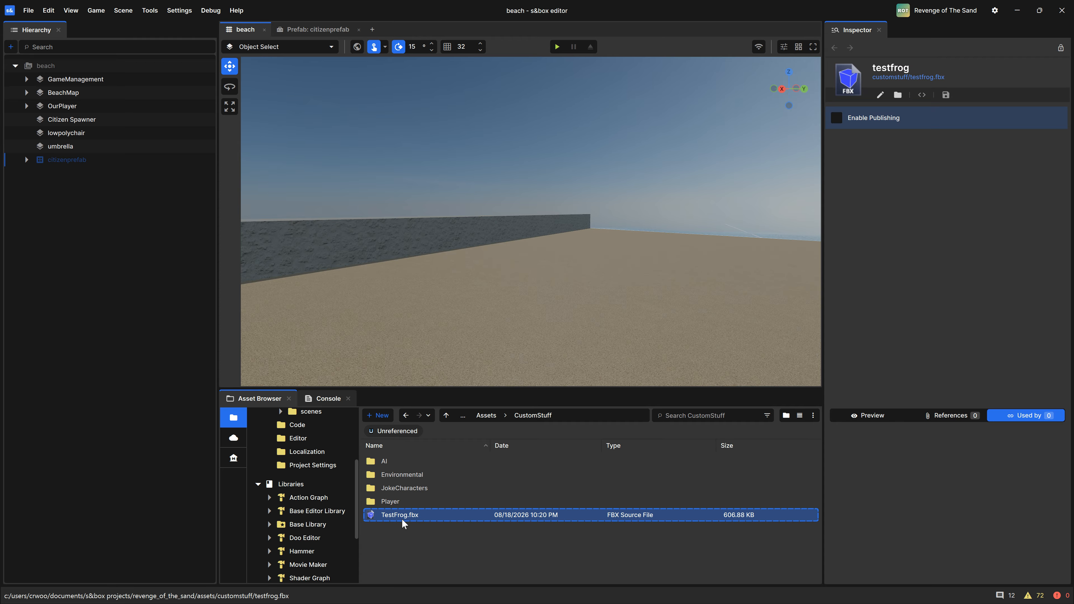
{"action": "right_click", "coordinate": [402, 518]}
{"action": "left_click", "coordinate": [445, 489]}
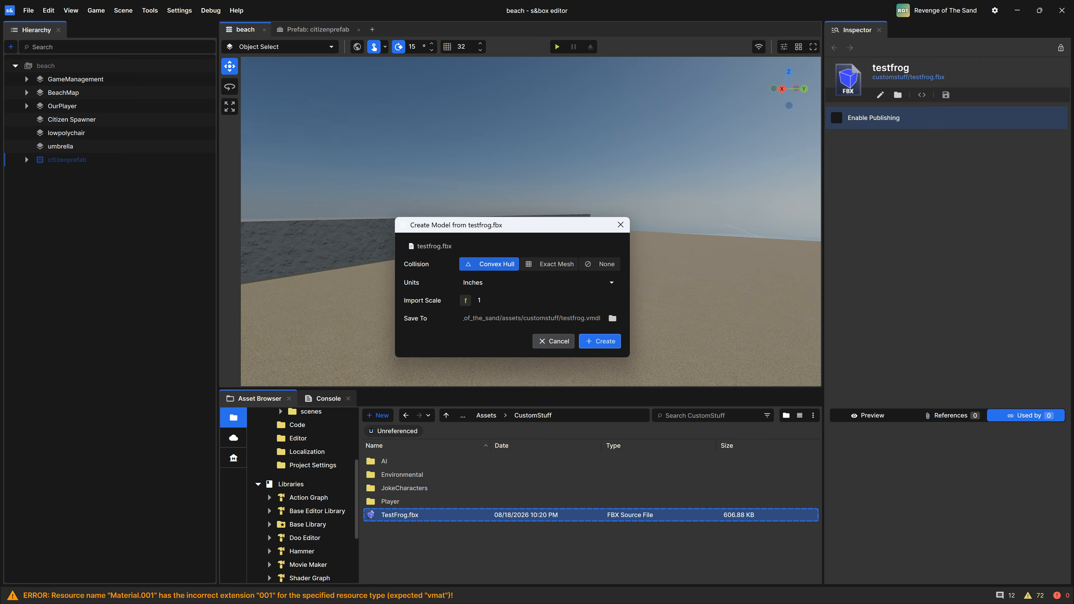
{"action": "left_click", "coordinate": [599, 266]}
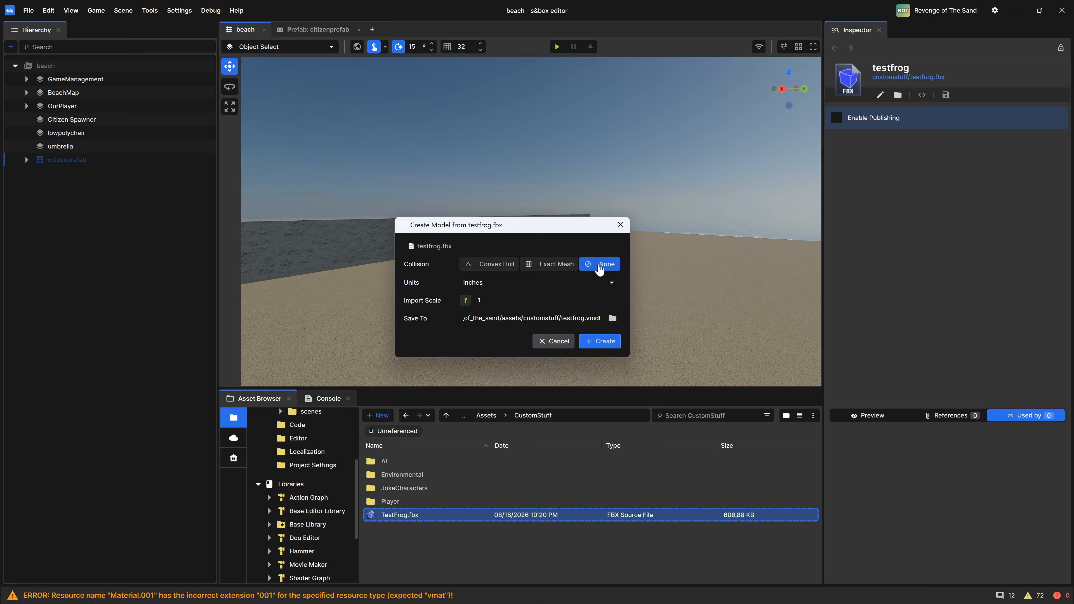
{"action": "left_click", "coordinate": [604, 344]}
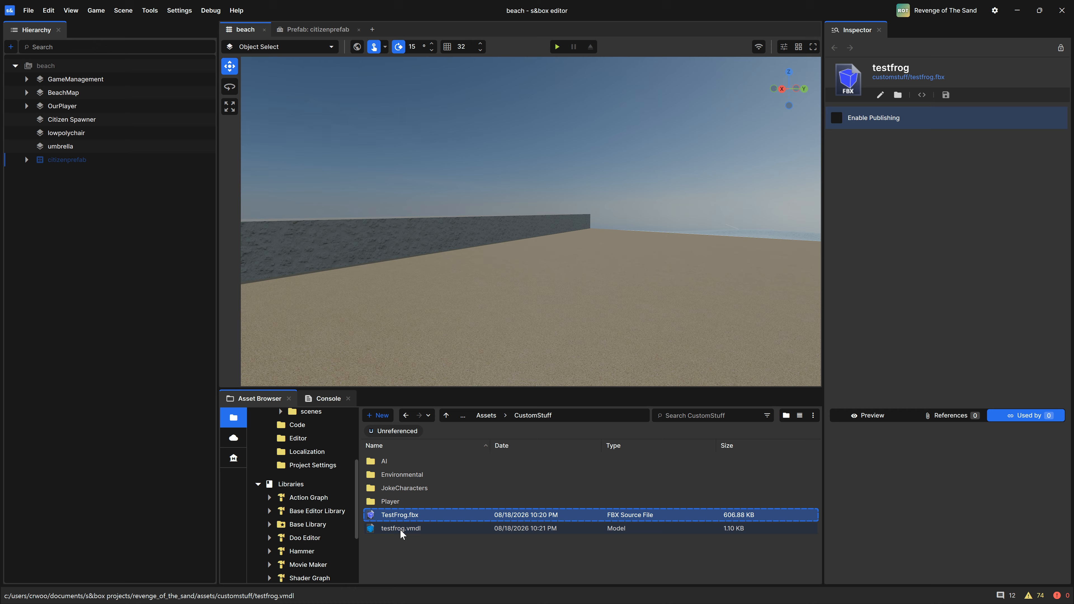
- Open testfrog.vmdl in ModelDoc, inspect the frog model from several angles, and close the window
{"action": "left_click", "coordinate": [400, 528]}
{"action": "double_click", "coordinate": [400, 528]}
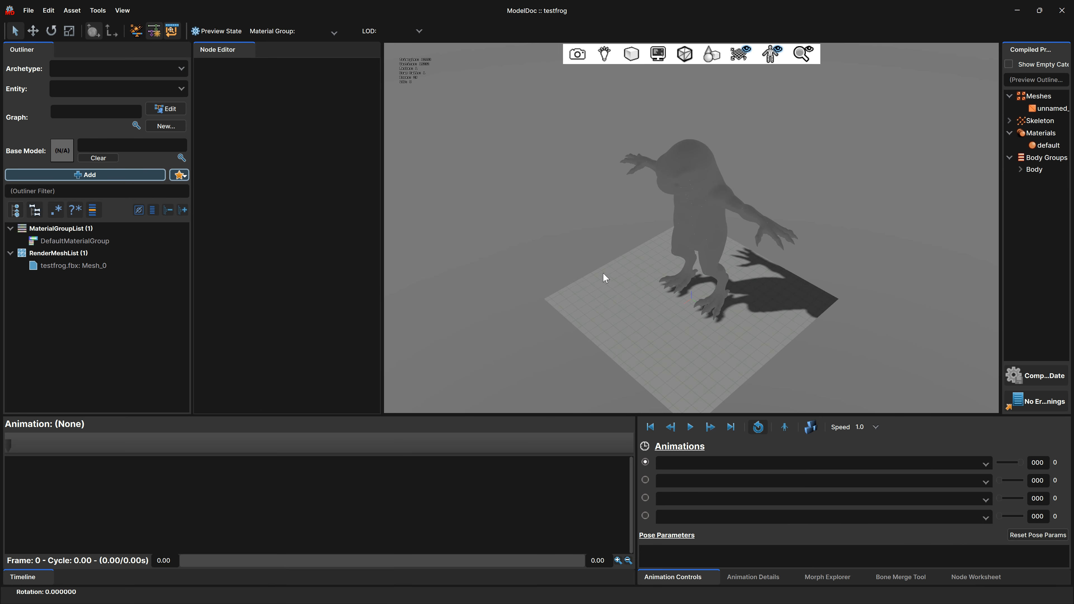
{"action": "left_click_drag", "start_coordinate": [591, 270], "coordinate": [592, 271]}
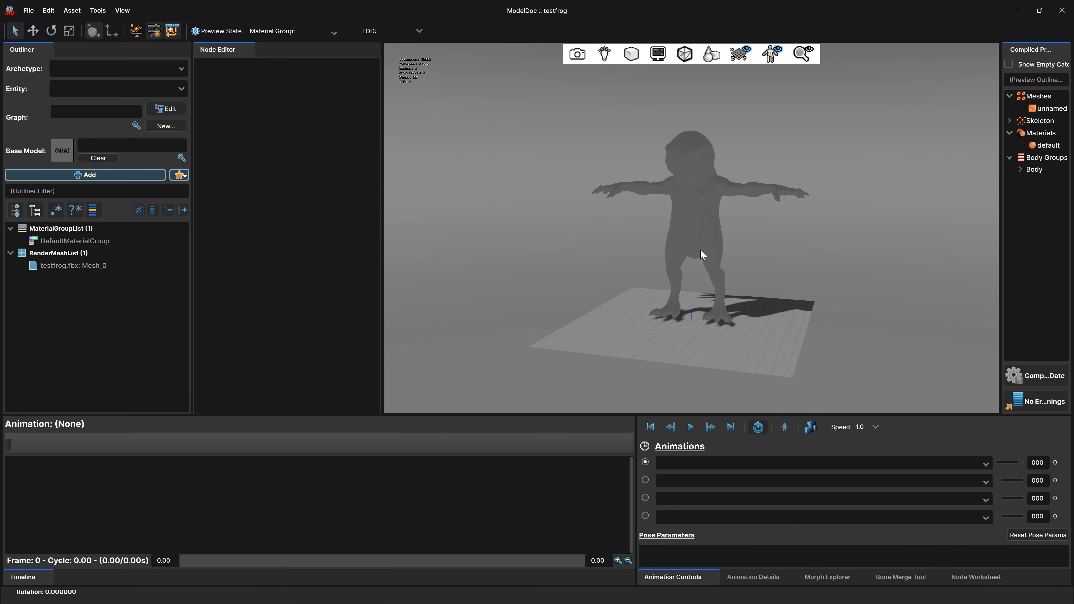
{"action": "scroll", "coordinate": [756, 247], "scroll_direction": "up", "scroll_amount": 6}
{"action": "scroll", "coordinate": [756, 251], "scroll_direction": "down", "scroll_amount": 6}
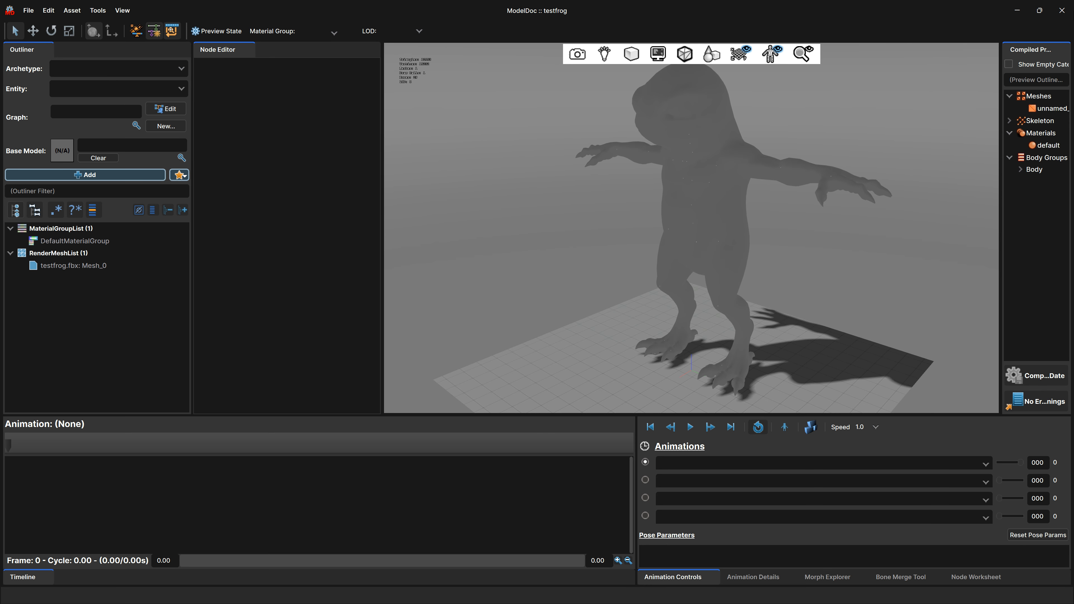
{"action": "left_click", "coordinate": [1062, 11]}
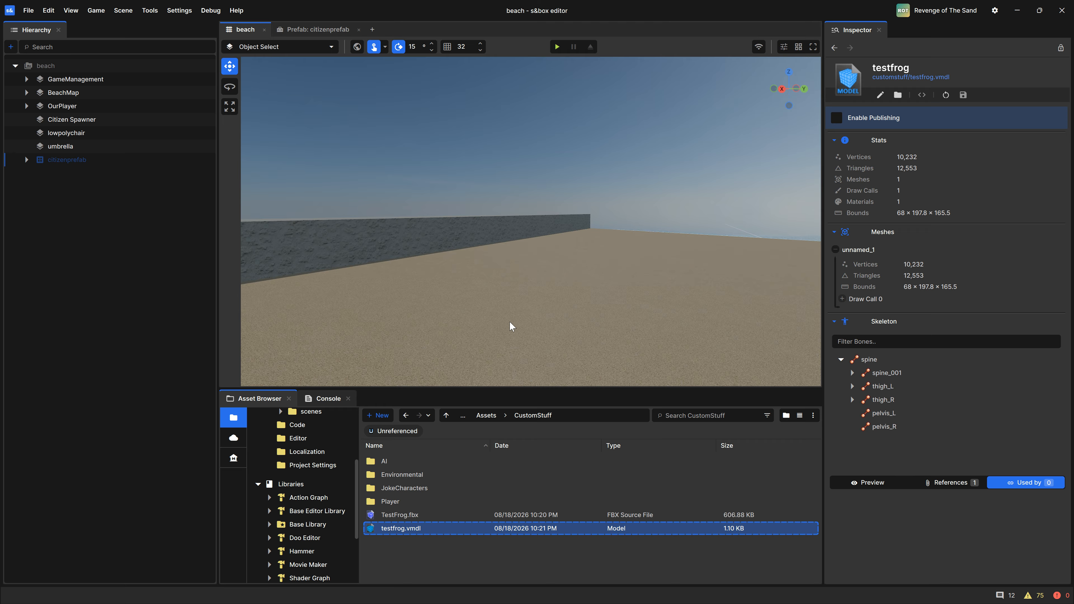
- Switch back to Cascadeur and place a second key frame at frame 20 on the Scene track
{"action": "key", "text": "alt+Tab"}
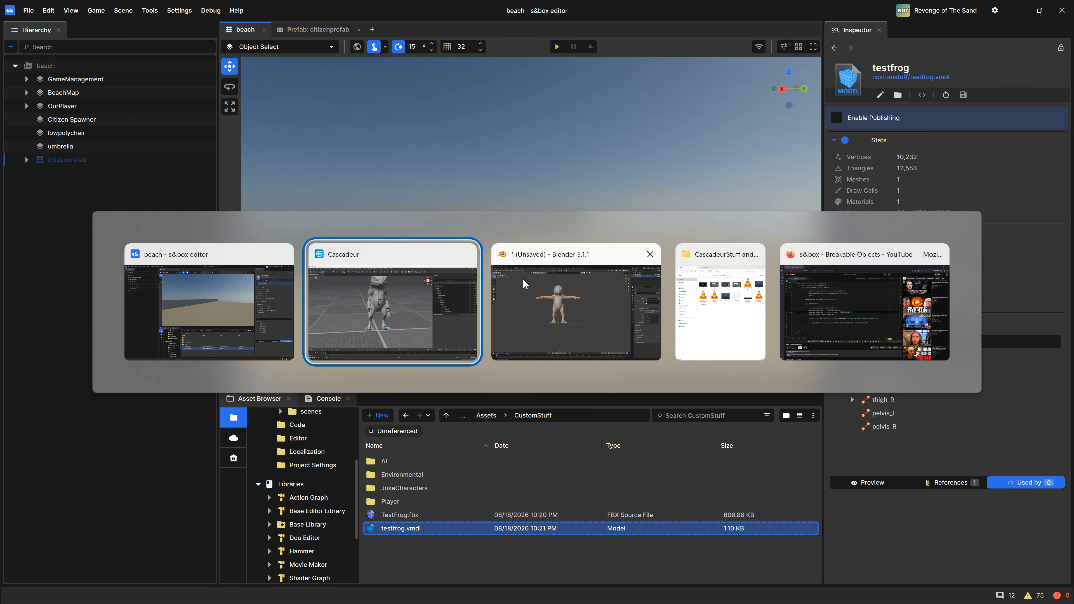
{"action": "left_click", "coordinate": [390, 331]}
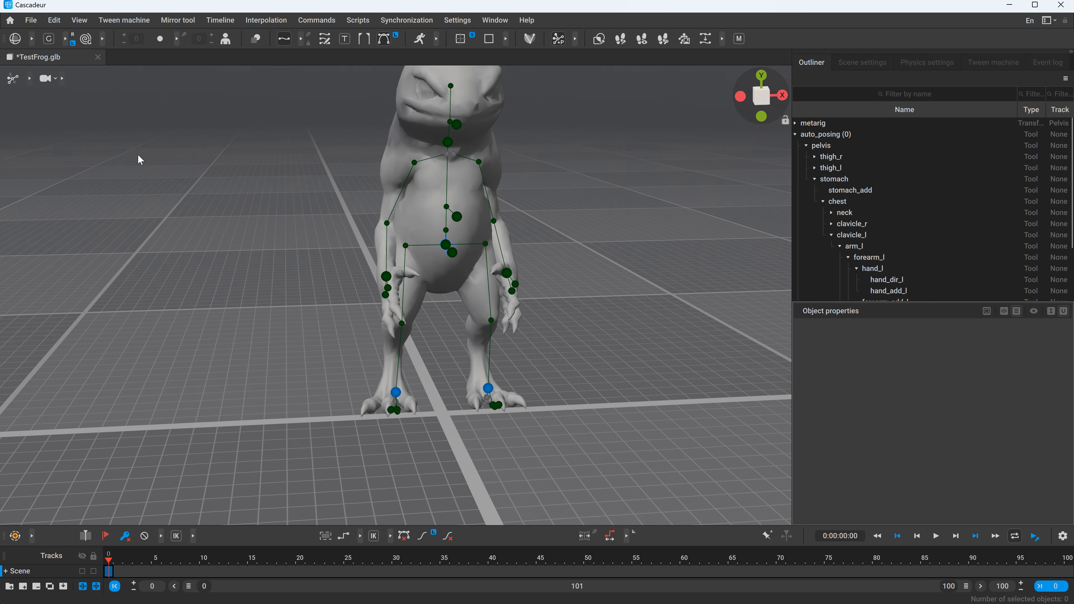
{"action": "scroll", "coordinate": [243, 264], "scroll_direction": "down", "scroll_amount": 3}
{"action": "scroll", "coordinate": [422, 292], "scroll_direction": "up", "scroll_amount": 3}
{"action": "scroll", "coordinate": [422, 293], "scroll_direction": "down", "scroll_amount": 2}
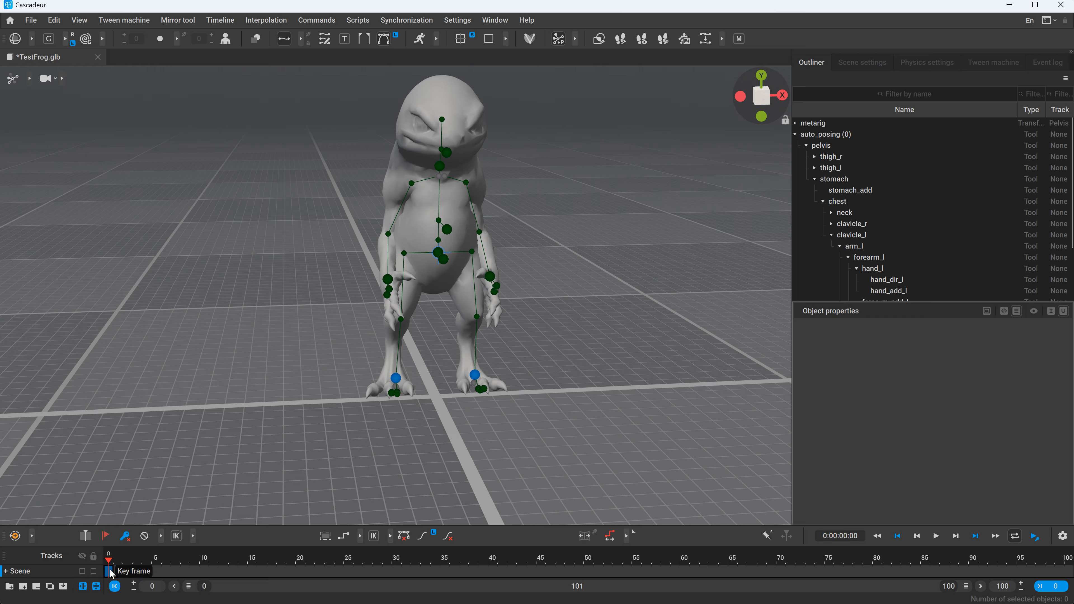
{"action": "left_click_drag", "start_coordinate": [112, 573], "coordinate": [297, 571]}
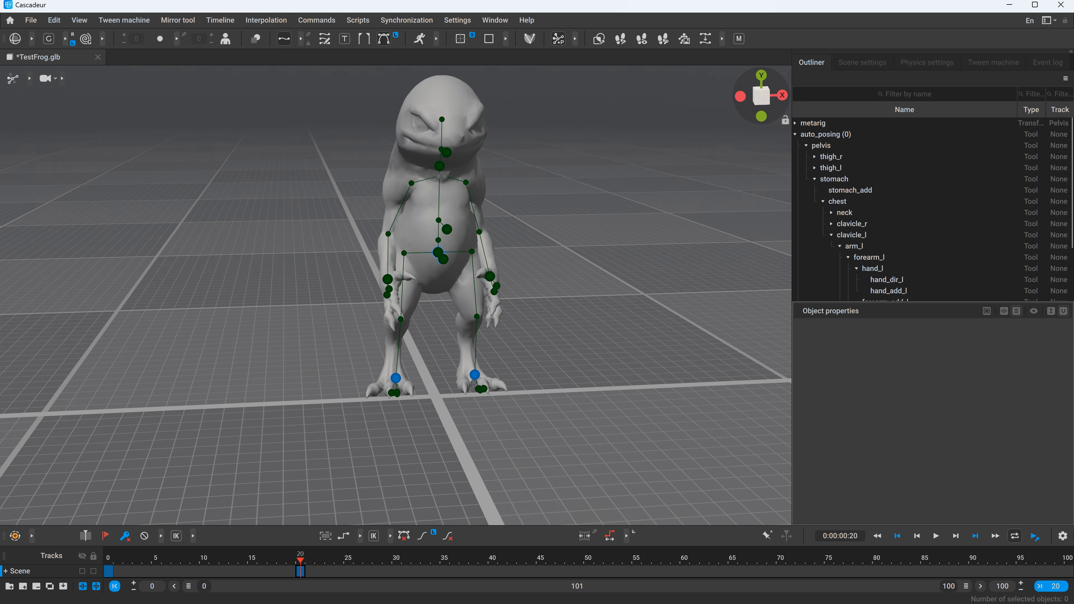
- Set the timeline framerate to 60 FPS in the timeline settings
{"action": "left_click", "coordinate": [1063, 536]}
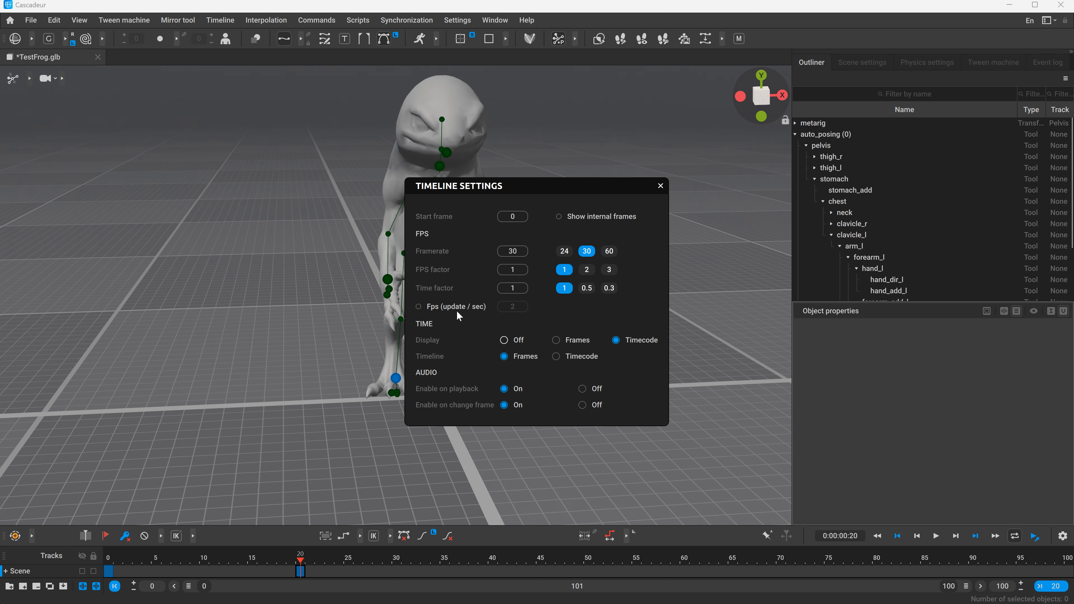
{"action": "left_click", "coordinate": [609, 252]}
{"action": "left_click", "coordinate": [662, 186]}
{"action": "scroll", "coordinate": [443, 447], "scroll_direction": "down", "scroll_amount": 2}
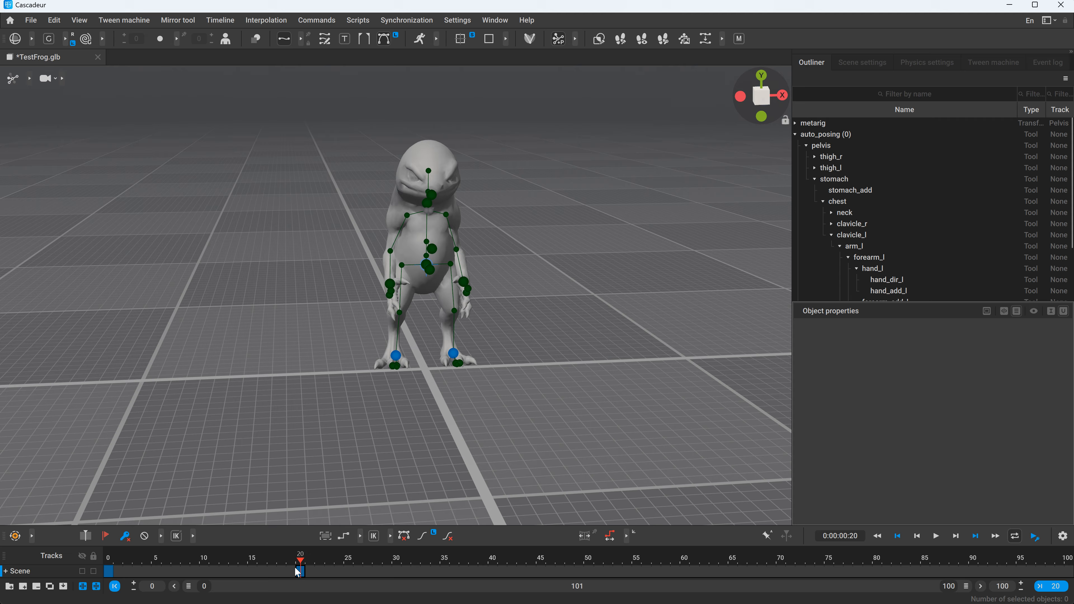
- Move the second key frame to frame 60 and raise the frog's left arm outward to the side in that pose
{"action": "left_click_drag", "start_coordinate": [300, 574], "coordinate": [685, 572]}
{"action": "left_click", "coordinate": [447, 219]}
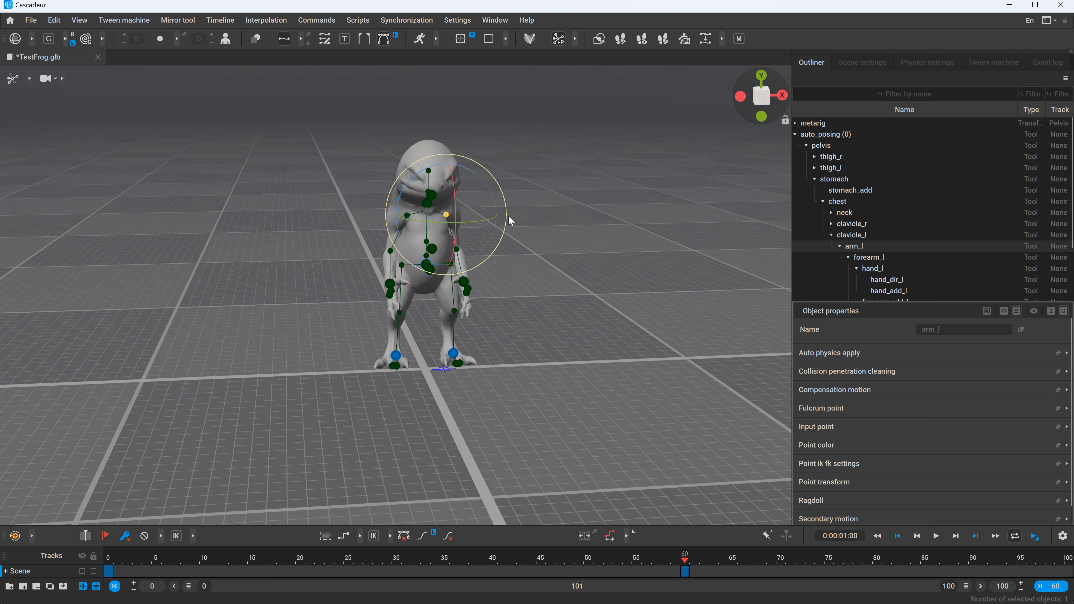
{"action": "left_click_drag", "start_coordinate": [507, 217], "coordinate": [533, 90]}
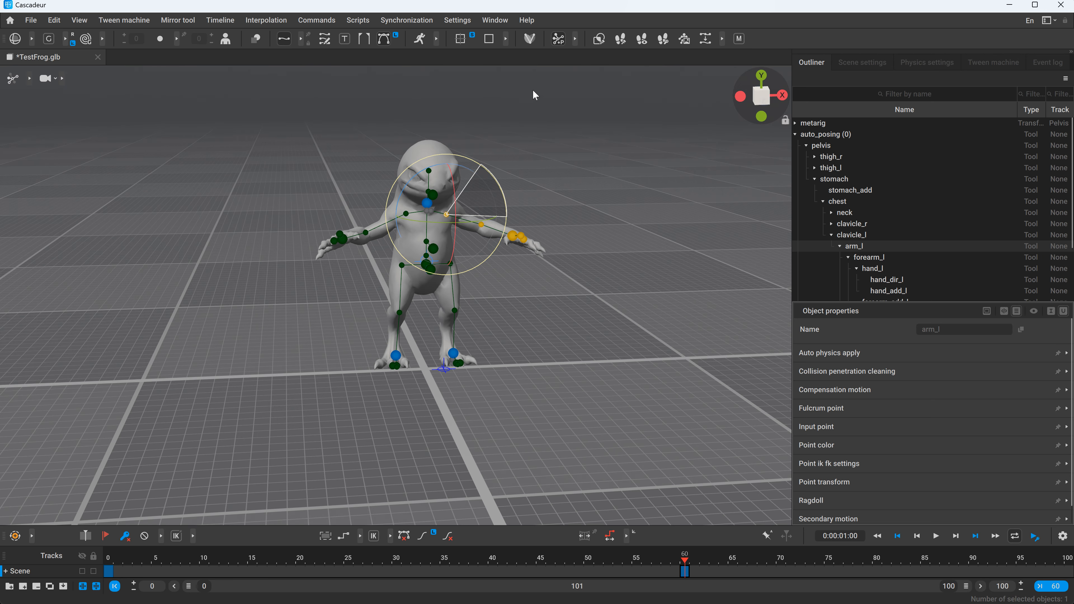
- Rotate the frog's right thigh forward and up at frame 60 to lift the leg into a kick
{"action": "left_click", "coordinate": [402, 266]}
{"action": "right_click_drag", "start_coordinate": [335, 405], "coordinate": [502, 395]}
{"action": "left_click_drag", "start_coordinate": [450, 289], "coordinate": [457, 111]}
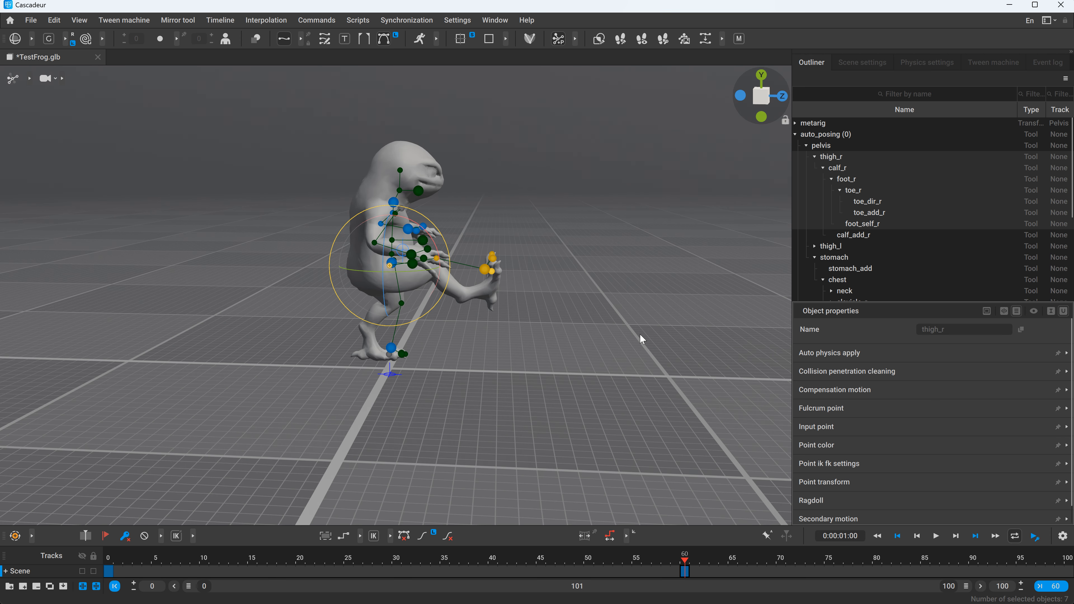
- Rotate the frog's right upper arm outward to raise the arm to the side at frame 60
{"action": "left_click_drag", "start_coordinate": [639, 334], "coordinate": [350, 337], "text": "alt"}
{"action": "scroll", "coordinate": [471, 401], "scroll_direction": "up", "scroll_amount": 5}
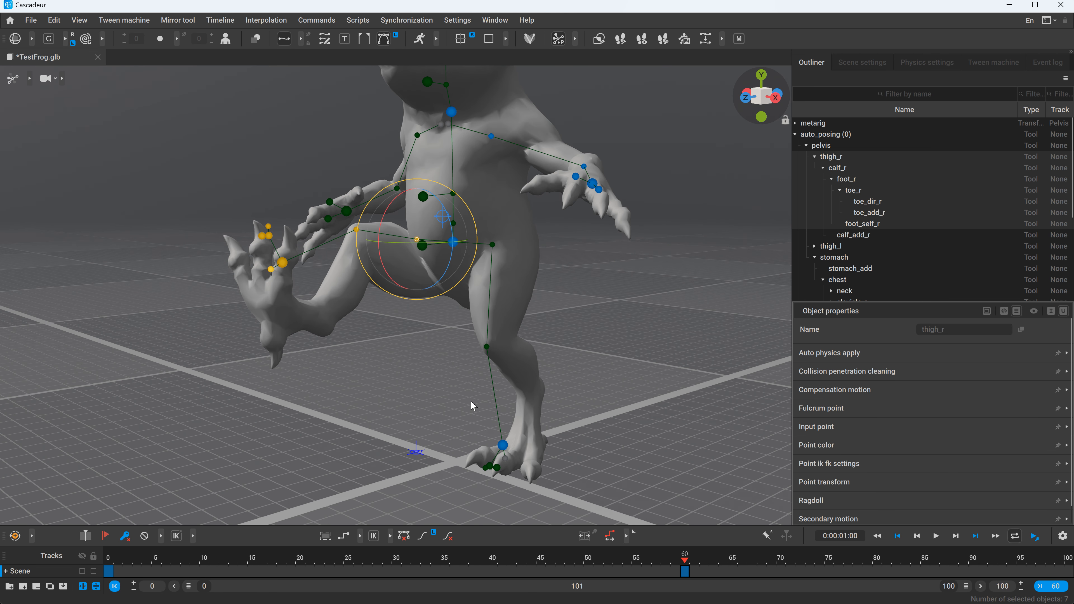
{"action": "left_click_drag", "start_coordinate": [373, 378], "coordinate": [459, 363], "text": "alt"}
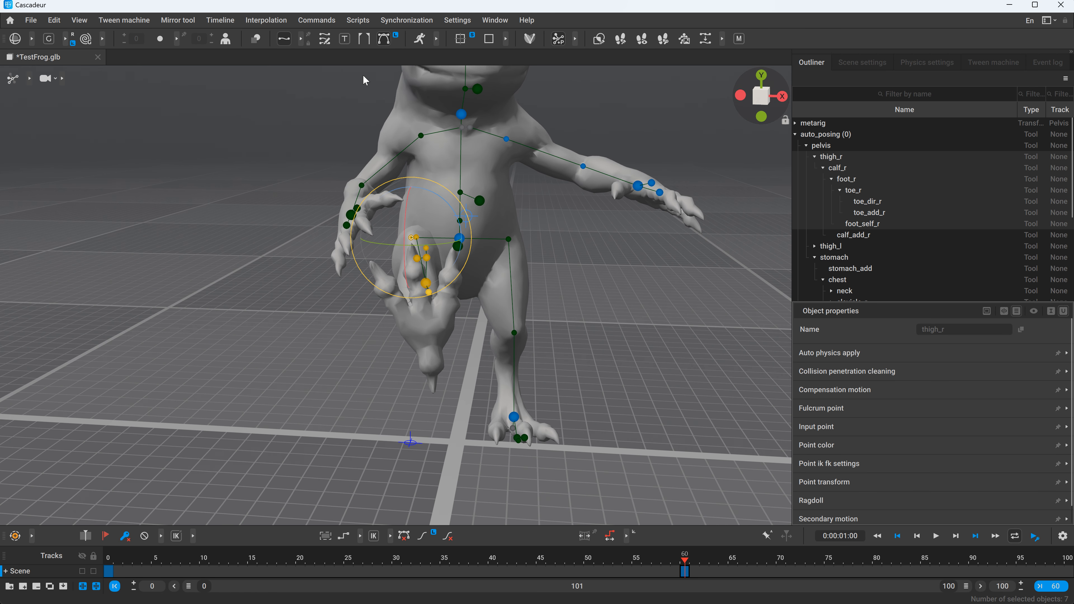
{"action": "left_click", "coordinate": [421, 136]}
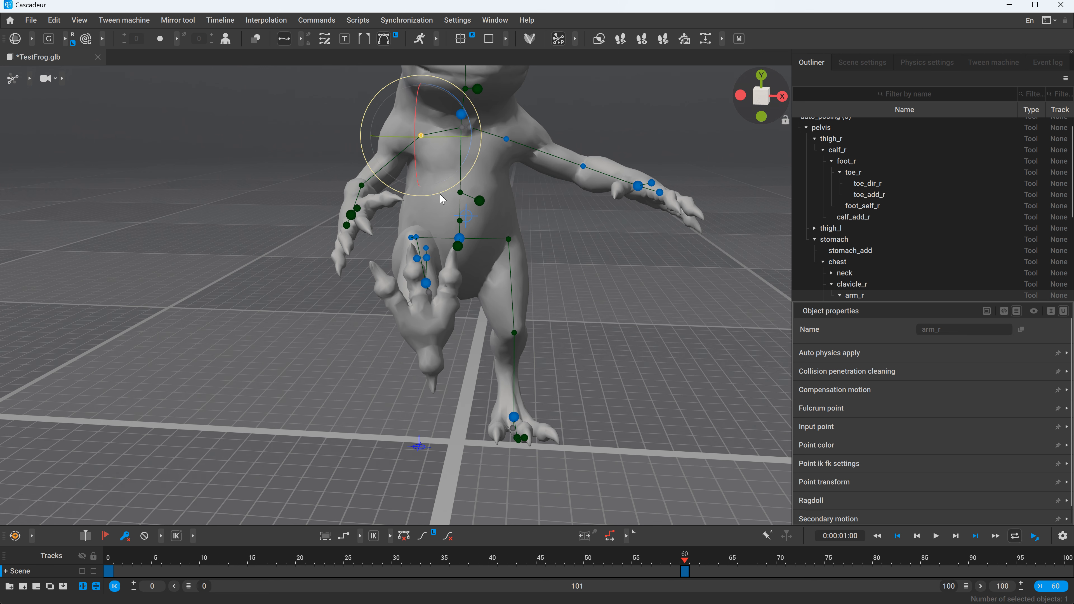
{"action": "left_click_drag", "start_coordinate": [386, 190], "coordinate": [408, 198]}
{"action": "scroll", "coordinate": [554, 391], "scroll_direction": "down", "scroll_amount": 4}
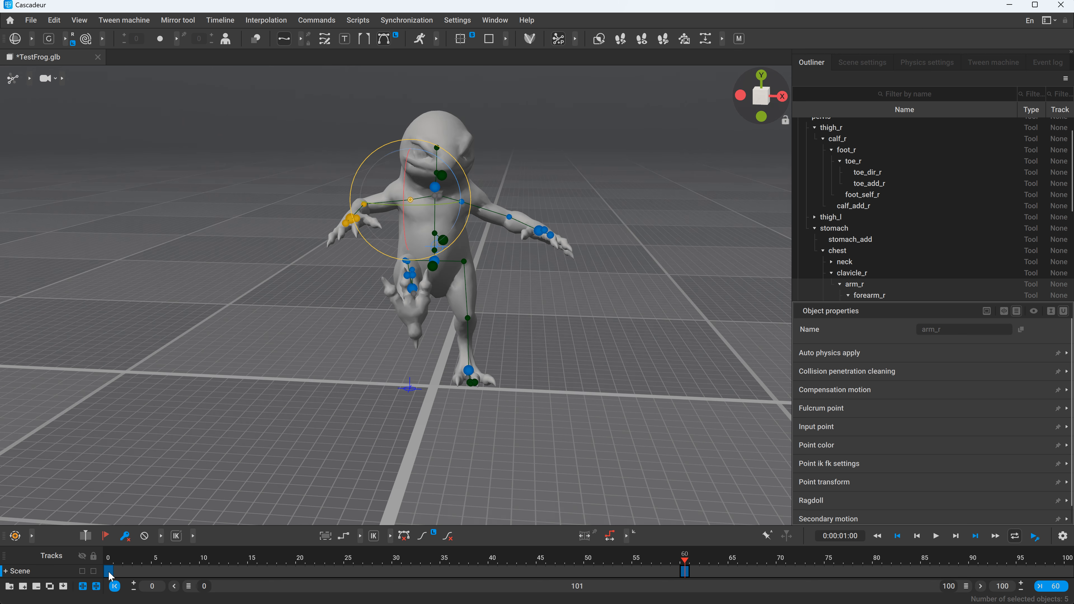
- Compare the poses at frames 0 and 60, and copy the frame 60 key frame to frame 30
{"action": "left_click", "coordinate": [115, 585]}
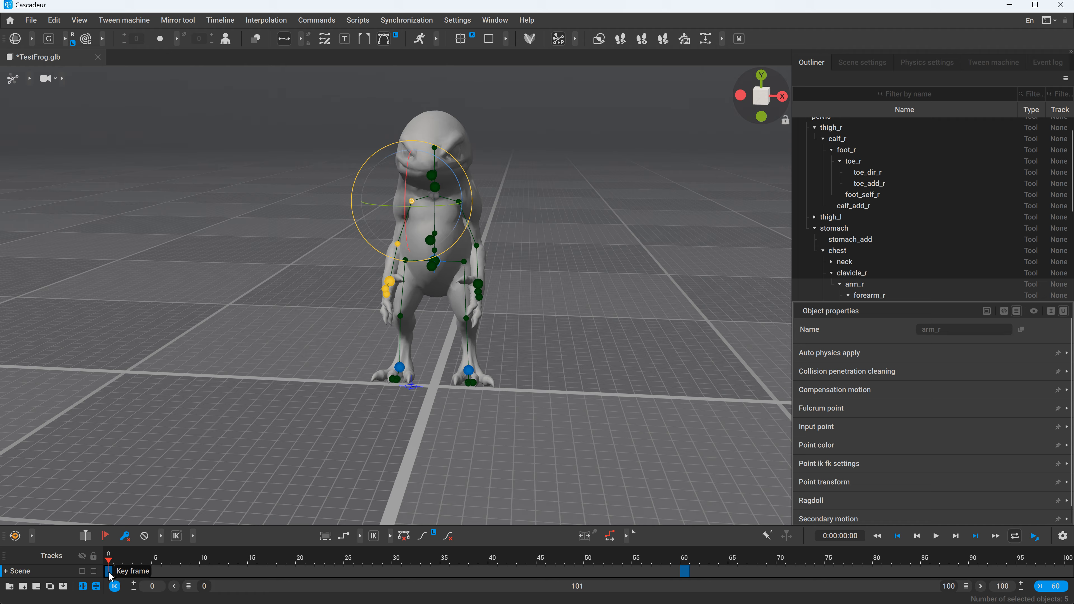
{"action": "left_click", "coordinate": [685, 575]}
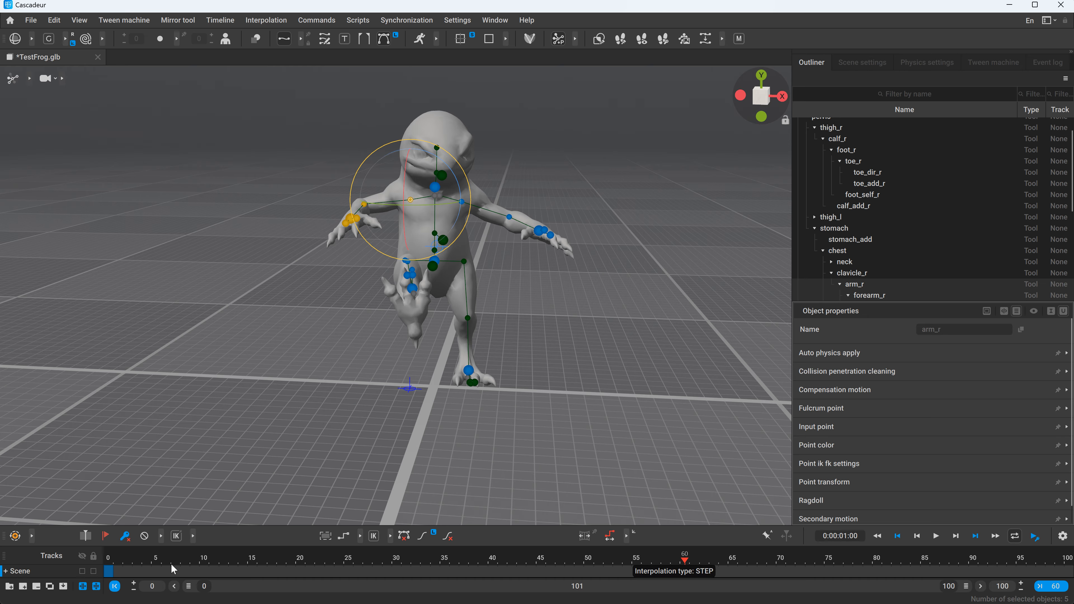
{"action": "left_click", "coordinate": [111, 573]}
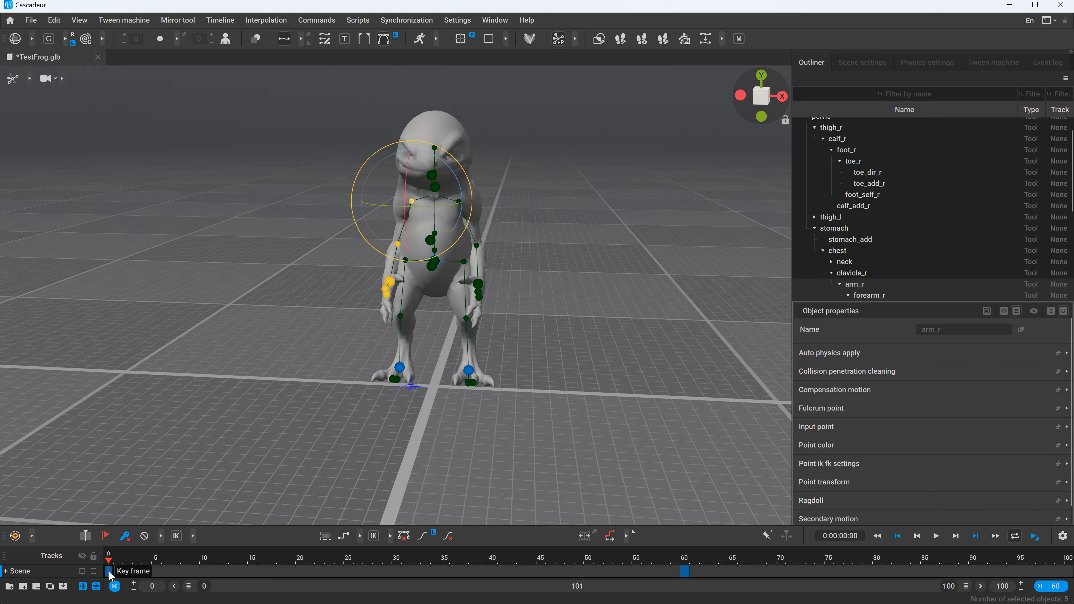
{"action": "left_click", "coordinate": [685, 572]}
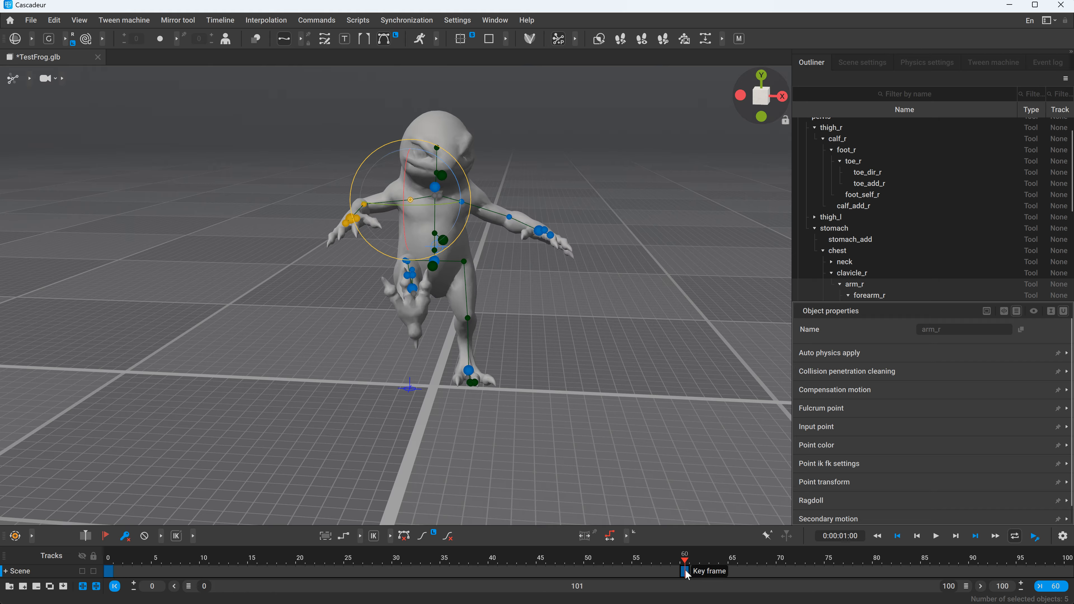
{"action": "left_click_drag", "start_coordinate": [685, 572], "coordinate": [397, 584]}
- Rotate the right calf at frame 30 to bend the raised leg's knee and bring the foot down
{"action": "right_click_drag", "start_coordinate": [393, 399], "coordinate": [526, 367]}
{"action": "right_click_drag", "start_coordinate": [569, 450], "coordinate": [458, 313]}
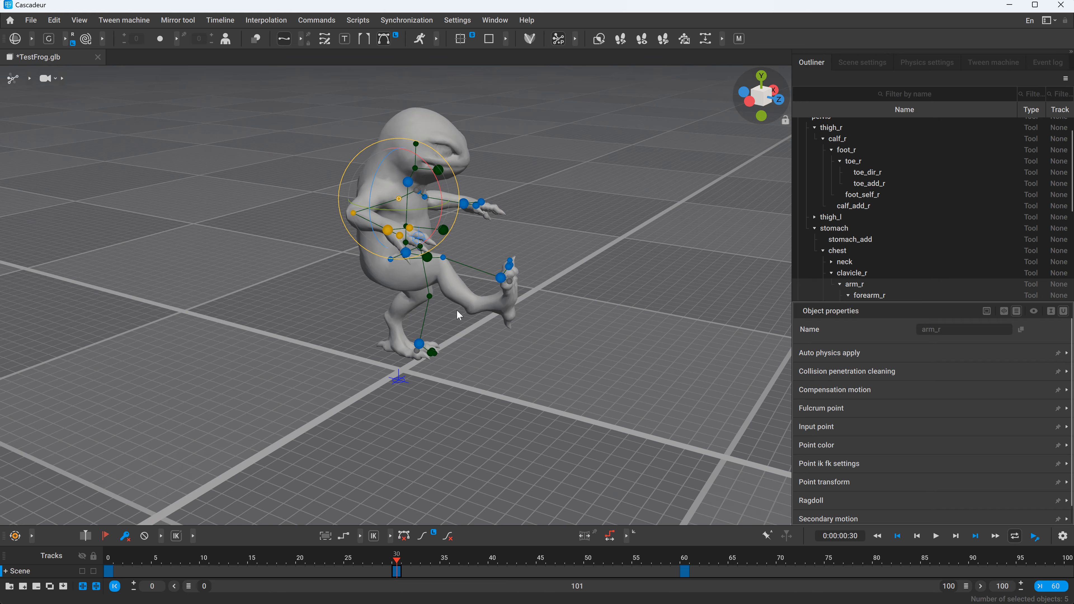
{"action": "left_click", "coordinate": [444, 259]}
{"action": "right_click_drag", "start_coordinate": [444, 435], "coordinate": [498, 419]}
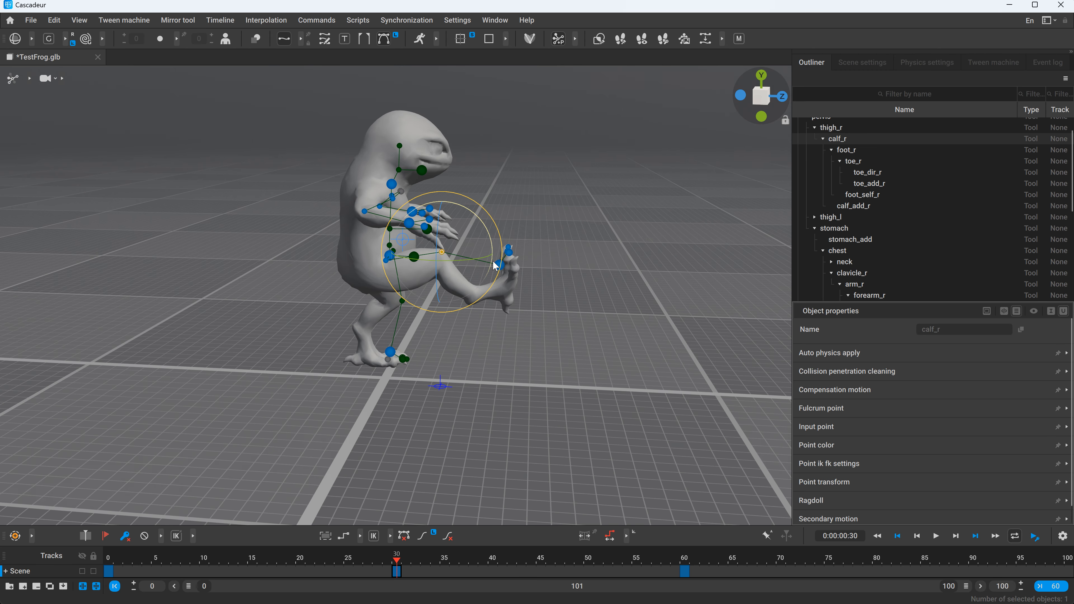
{"action": "left_click_drag", "start_coordinate": [492, 262], "coordinate": [503, 317]}
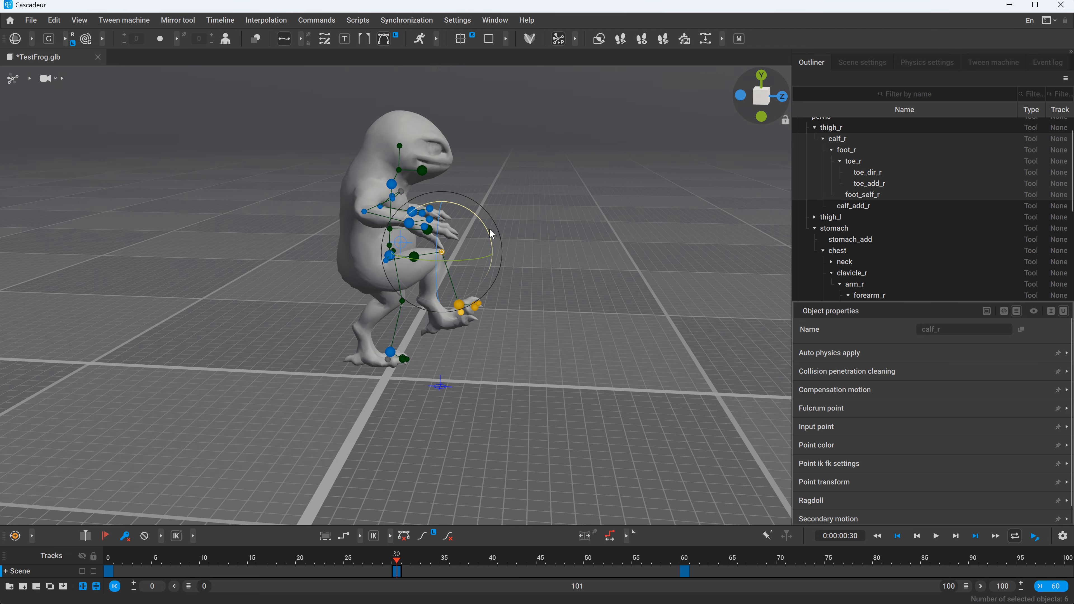
{"action": "left_click_drag", "start_coordinate": [484, 227], "coordinate": [504, 220]}
- Rotate the right thigh downward at frame 30 to lower the bent leg until the foot is just above the ground
{"action": "left_click", "coordinate": [462, 325]}
{"action": "left_click_drag", "start_coordinate": [462, 325], "coordinate": [477, 336], "text": "alt"}
{"action": "scroll", "coordinate": [467, 308], "scroll_direction": "up", "scroll_amount": 3}
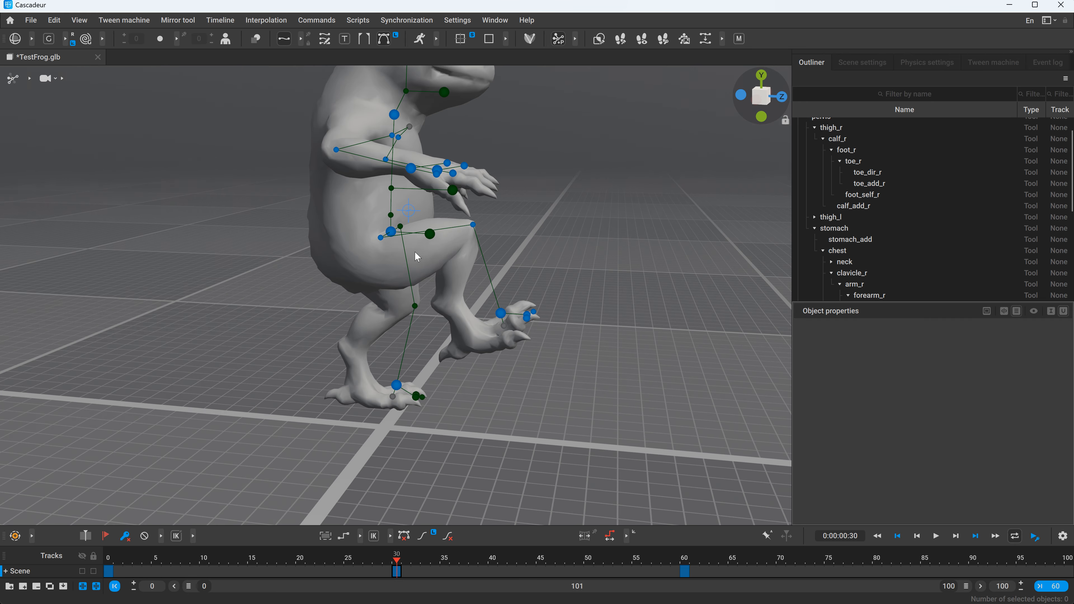
{"action": "mouse_move", "coordinate": [415, 252]}
{"action": "left_mouse_down", "text": "alt"}
{"action": "mouse_move", "coordinate": [389, 244]}
{"action": "mouse_move", "coordinate": [427, 246]}
{"action": "mouse_move", "coordinate": [416, 270]}
{"action": "mouse_move", "coordinate": [423, 259]}
{"action": "left_mouse_up", "text": "alt"}
{"action": "left_click", "coordinate": [382, 238]}
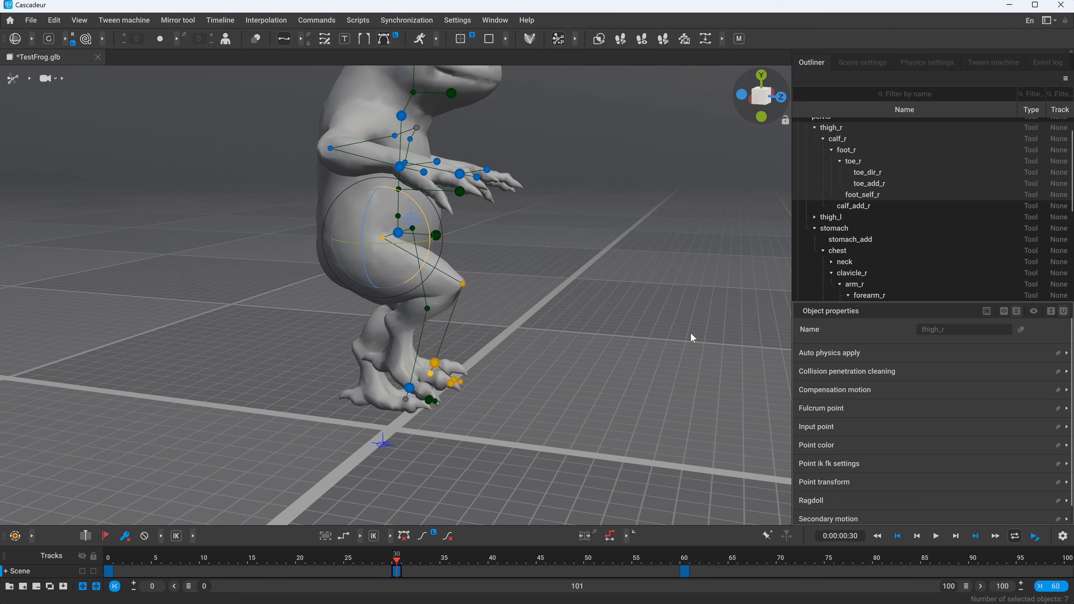
- Lower the frog's right and left upper arms part of the way toward the body at frame 30
{"action": "left_click_drag", "start_coordinate": [690, 333], "coordinate": [521, 340], "text": "alt"}
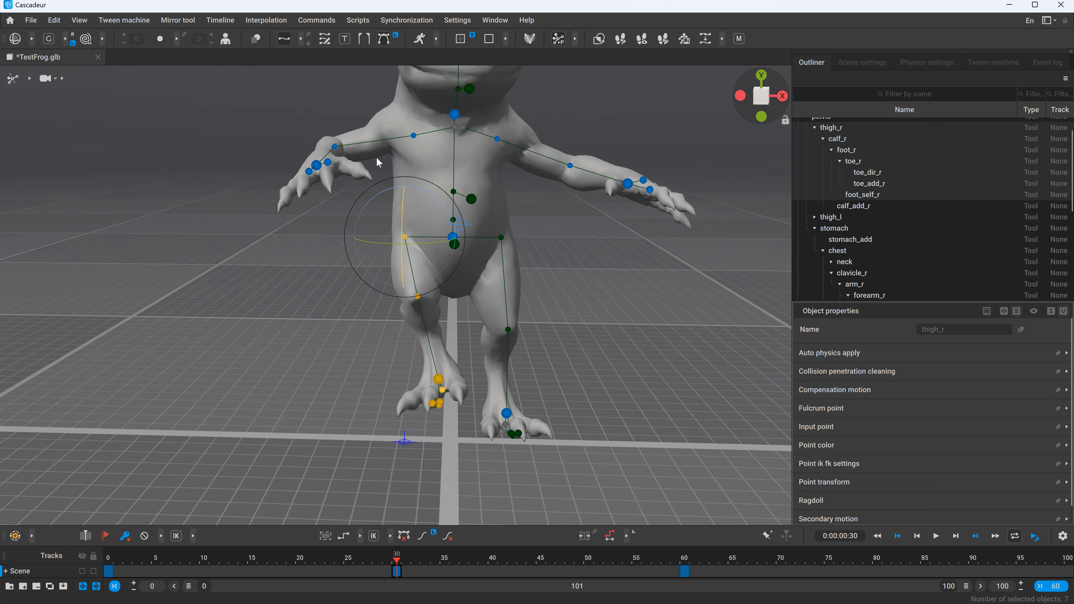
{"action": "left_click", "coordinate": [334, 147]}
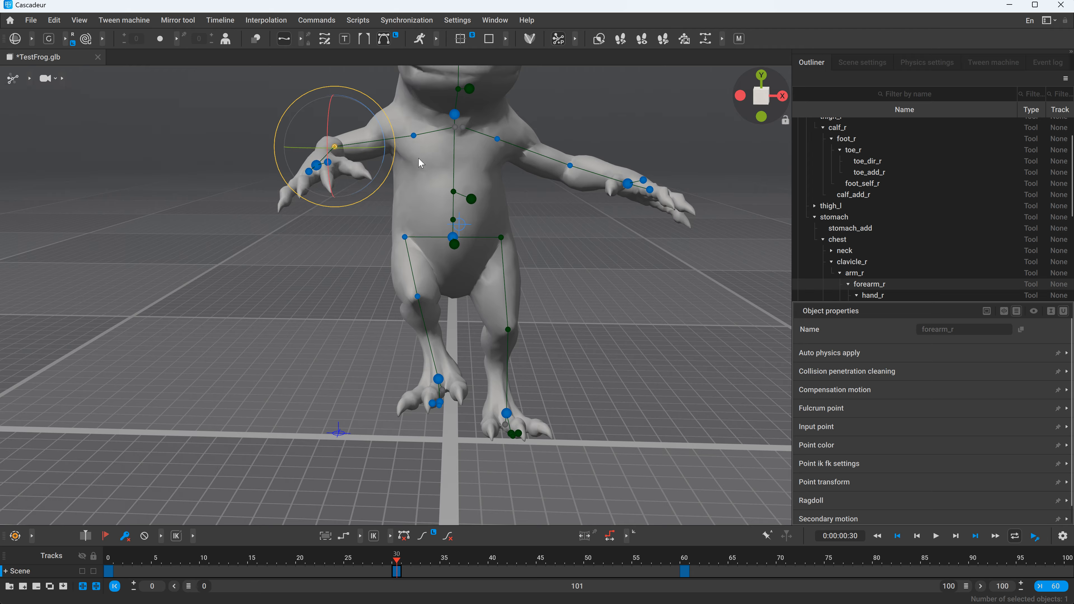
{"action": "left_click", "coordinate": [414, 137]}
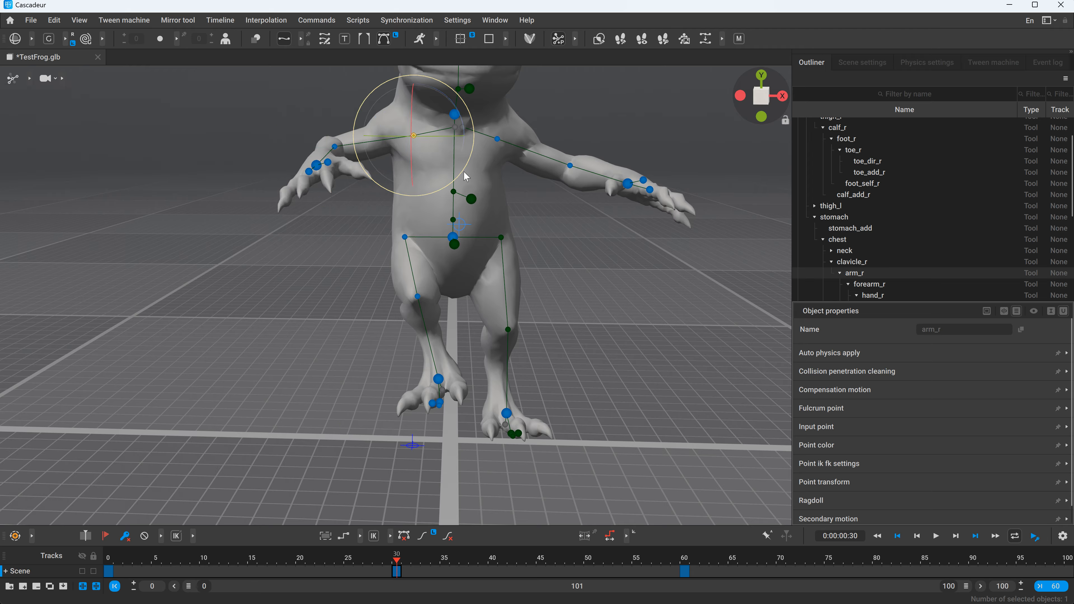
{"action": "left_click_drag", "start_coordinate": [467, 176], "coordinate": [520, 143]}
{"action": "left_click", "coordinate": [501, 142]}
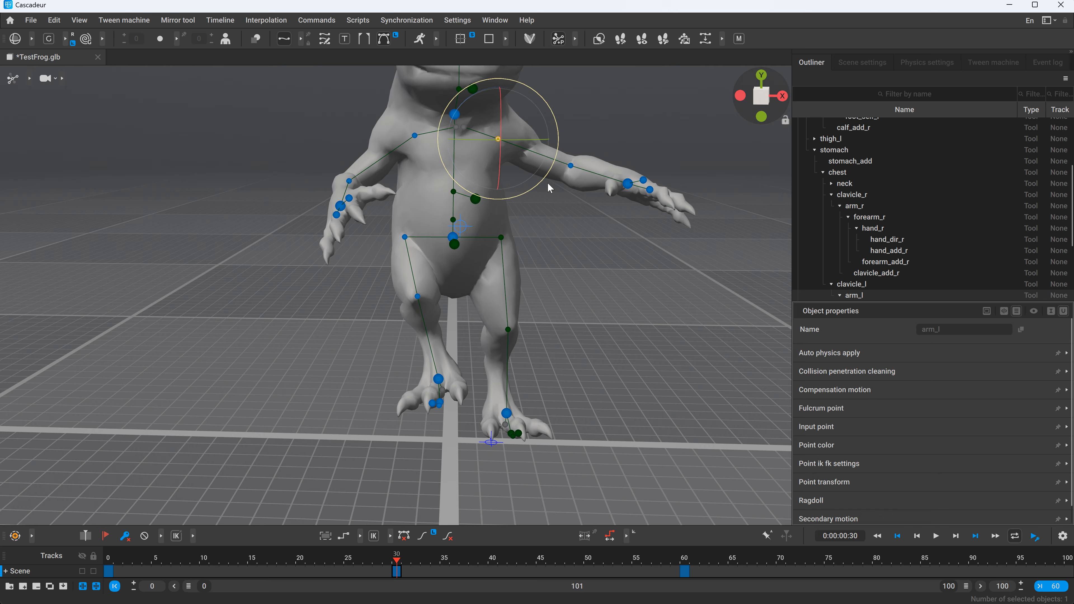
{"action": "left_click_drag", "start_coordinate": [538, 182], "coordinate": [515, 207]}
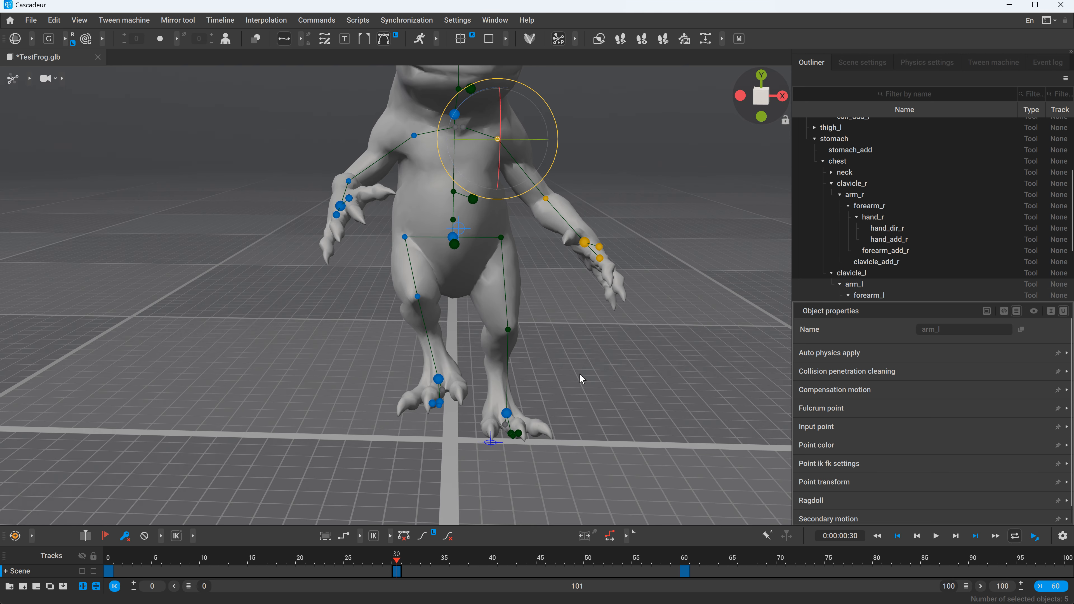
- Check the key poses at frames 0, 30 and 60, and apply inbetweening interpolation (IN) across that range of the Scene track
{"action": "scroll", "coordinate": [580, 374], "scroll_direction": "down", "scroll_amount": 3}
{"action": "left_click", "coordinate": [108, 572]}
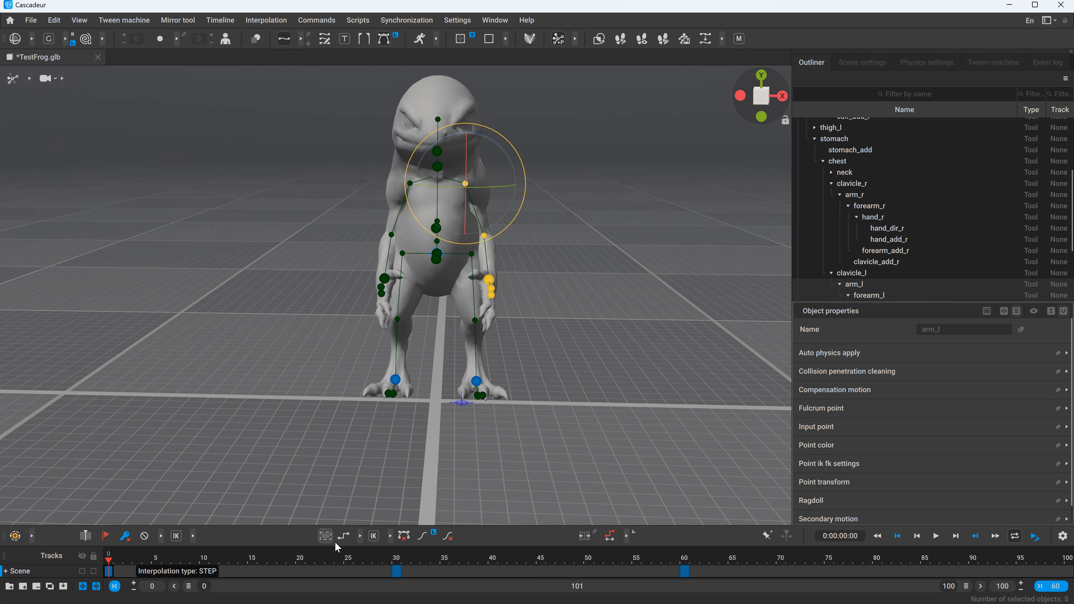
{"action": "left_click", "coordinate": [396, 572]}
{"action": "left_click", "coordinate": [685, 571]}
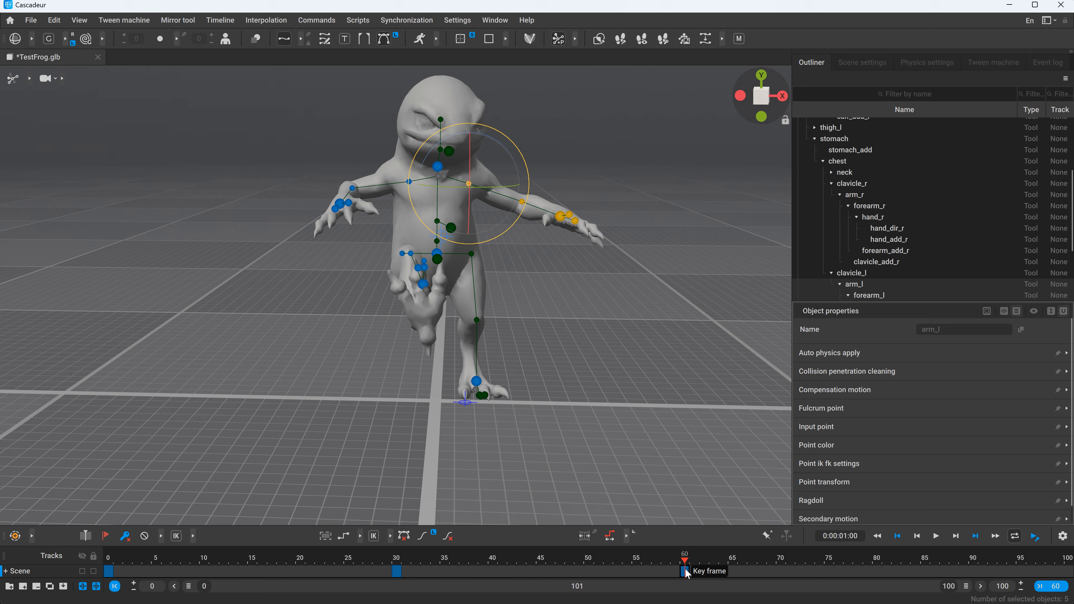
{"action": "left_click", "coordinate": [109, 572]}
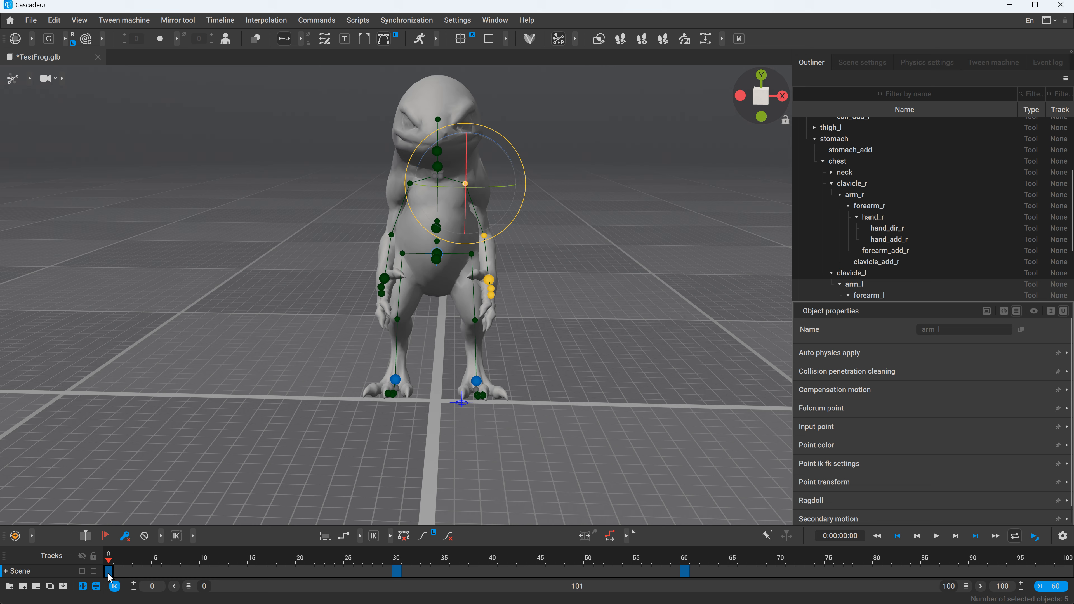
{"action": "left_click_drag", "start_coordinate": [109, 572], "coordinate": [690, 568]}
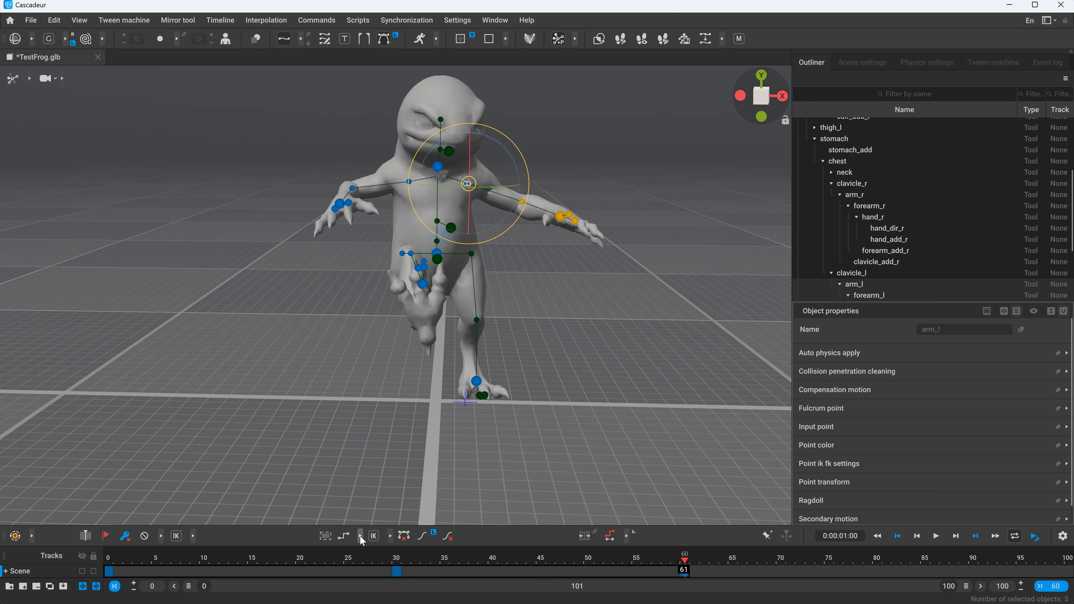
{"action": "left_click", "coordinate": [391, 536]}
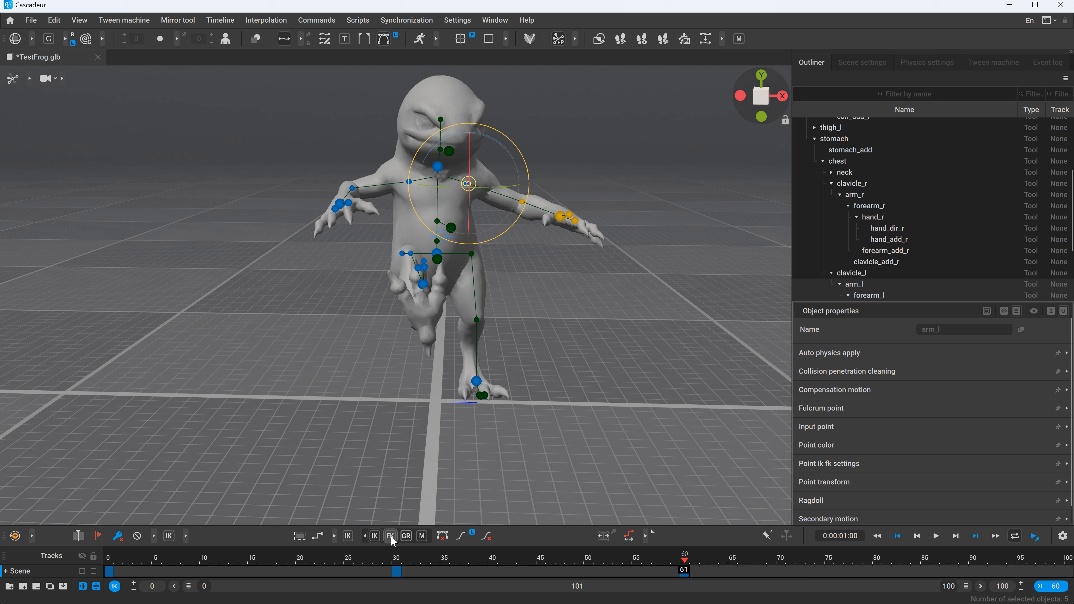
{"action": "left_click", "coordinate": [334, 535]}
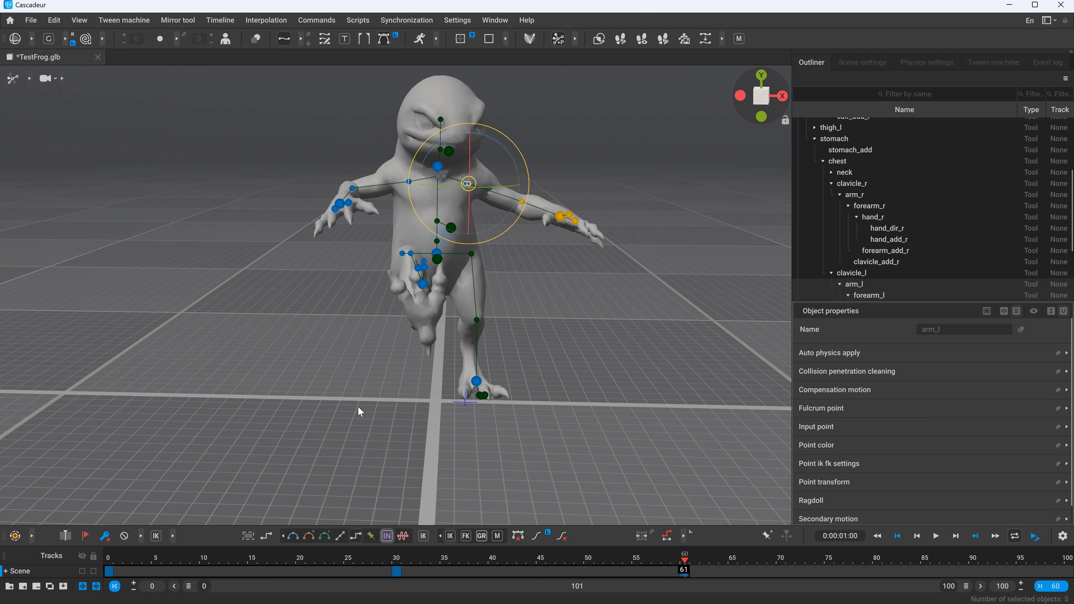
{"action": "mouse_move", "coordinate": [324, 421]}
{"action": "middle_mouse_down"}
{"action": "mouse_move", "coordinate": [365, 423]}
{"action": "mouse_move", "coordinate": [327, 406]}
{"action": "middle_mouse_up"}
{"action": "left_click", "coordinate": [328, 407]}
- Play the kick animation and check the motion from the front and from the side
{"action": "key", "text": "space"}
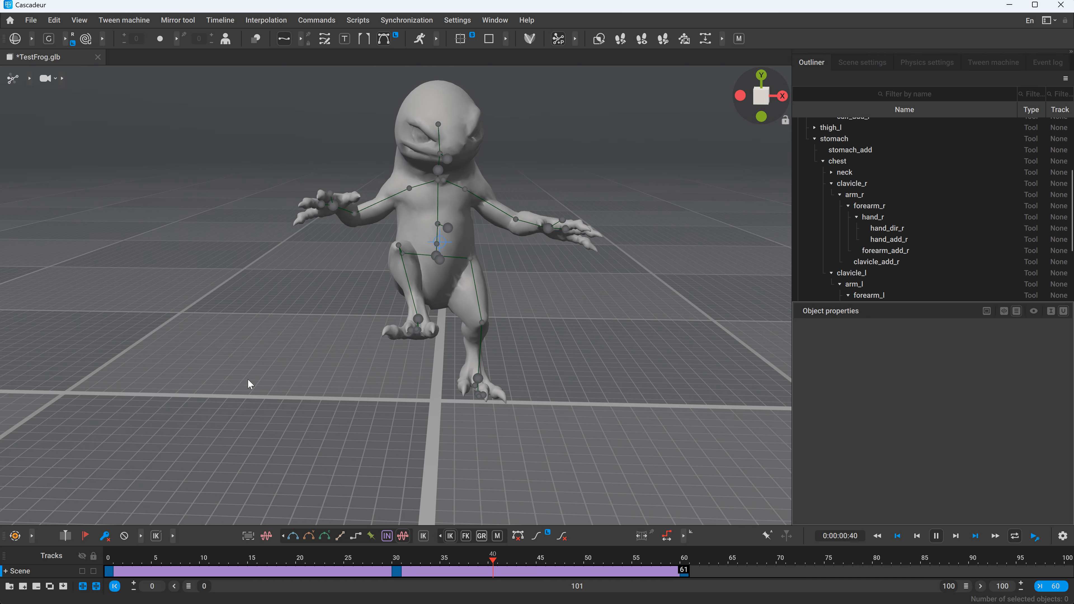
{"action": "key", "text": "space"}
{"action": "right_click_drag", "start_coordinate": [269, 355], "coordinate": [414, 349]}
{"action": "key", "text": "space"}
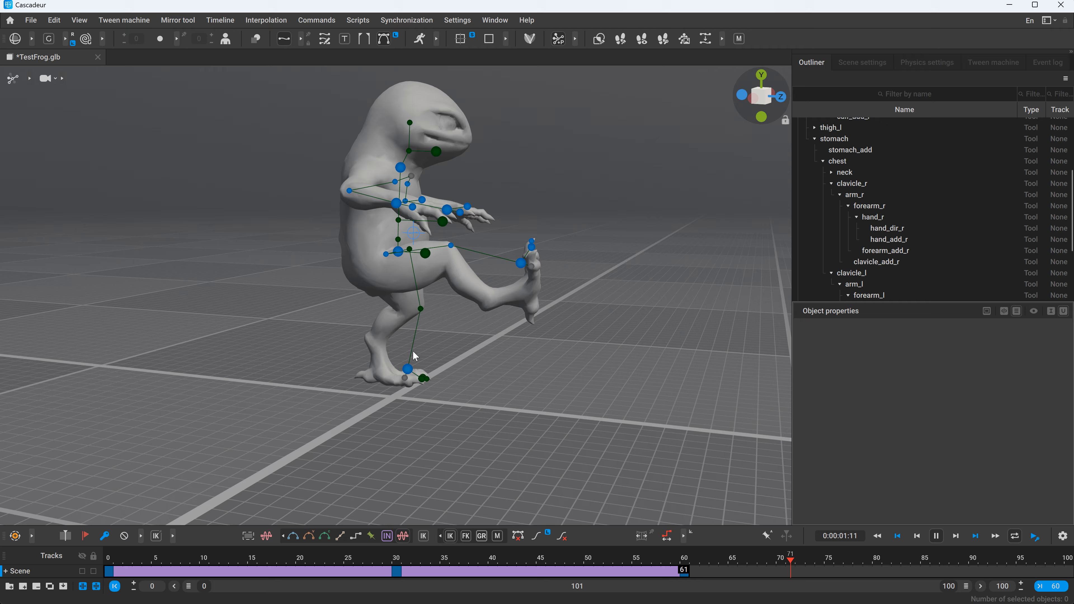
{"action": "key", "text": "space"}
- Try moving the last key frame to frame 40, replay the animation, and undo the key frame move
{"action": "left_click", "coordinate": [686, 575]}
{"action": "left_click_drag", "start_coordinate": [685, 575], "coordinate": [492, 575]}
{"action": "key", "text": "space"}
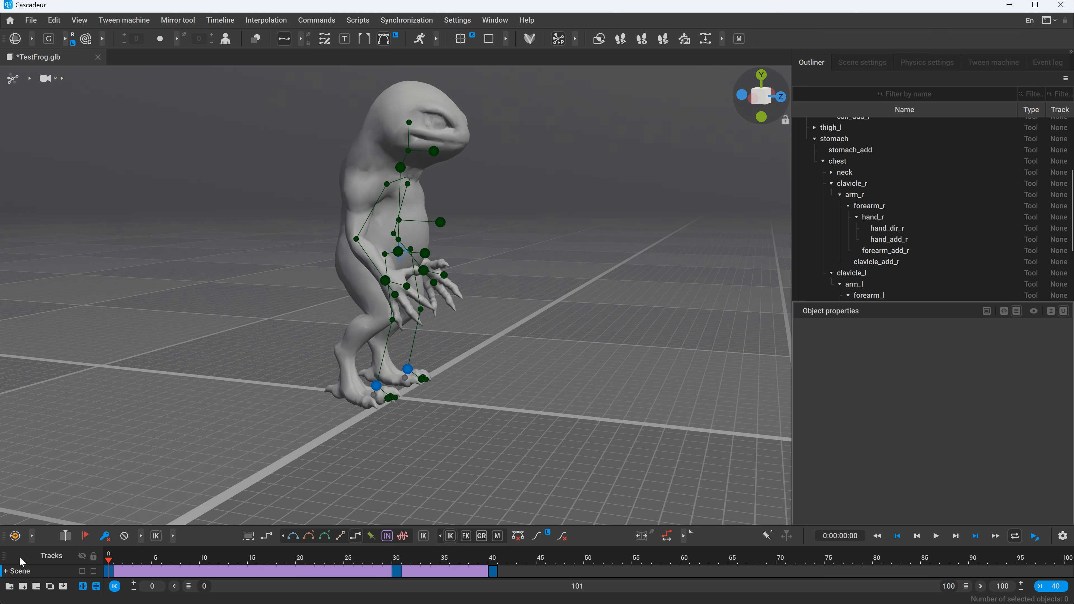
{"action": "key", "text": "space"}
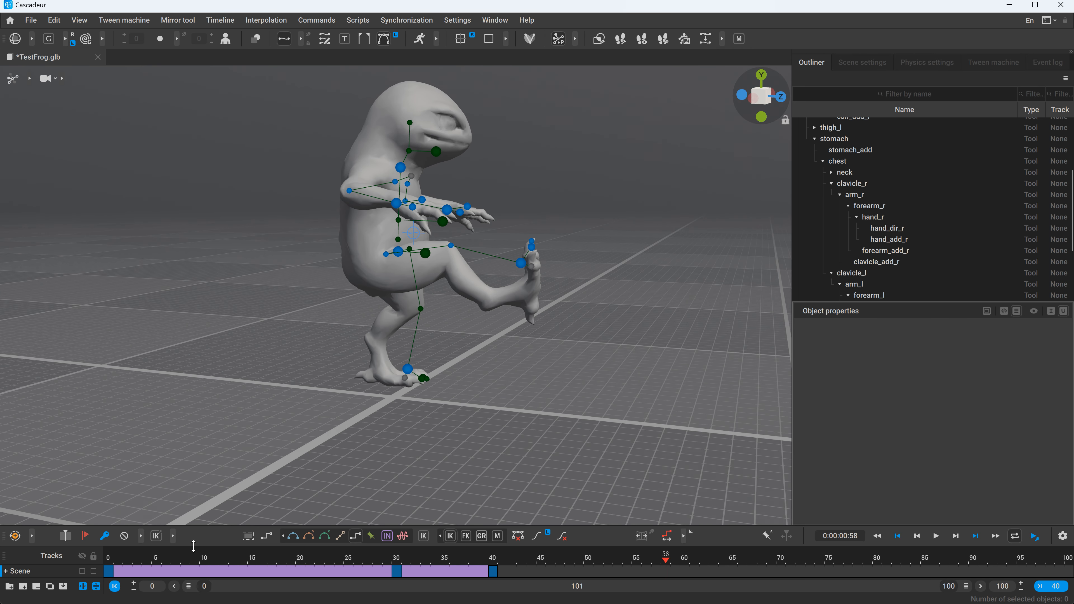
{"action": "key", "text": "space"}
{"action": "key", "text": "space"}
{"action": "left_click_drag", "start_coordinate": [146, 561], "coordinate": [108, 561]}
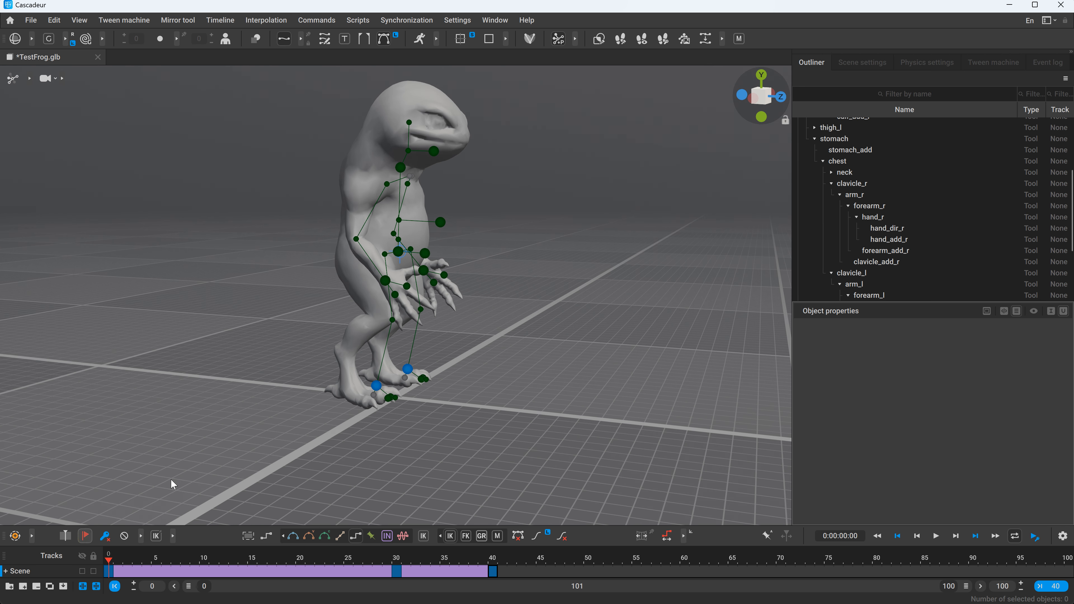
{"action": "key", "text": "space"}
{"action": "key", "text": "space"}
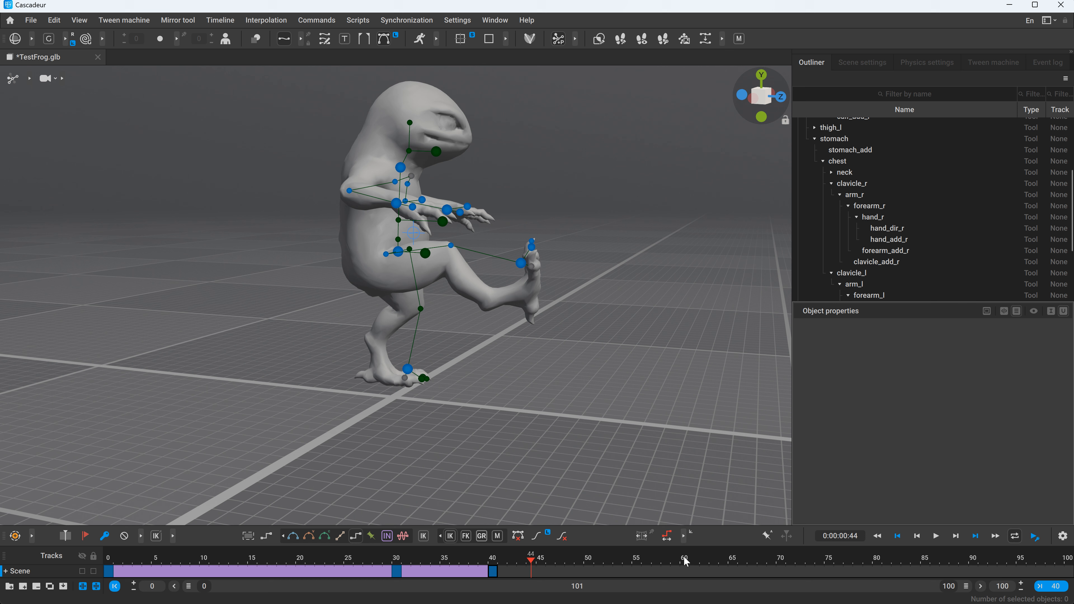
{"action": "left_click", "coordinate": [489, 574]}
{"action": "key", "text": "ctrl+z"}
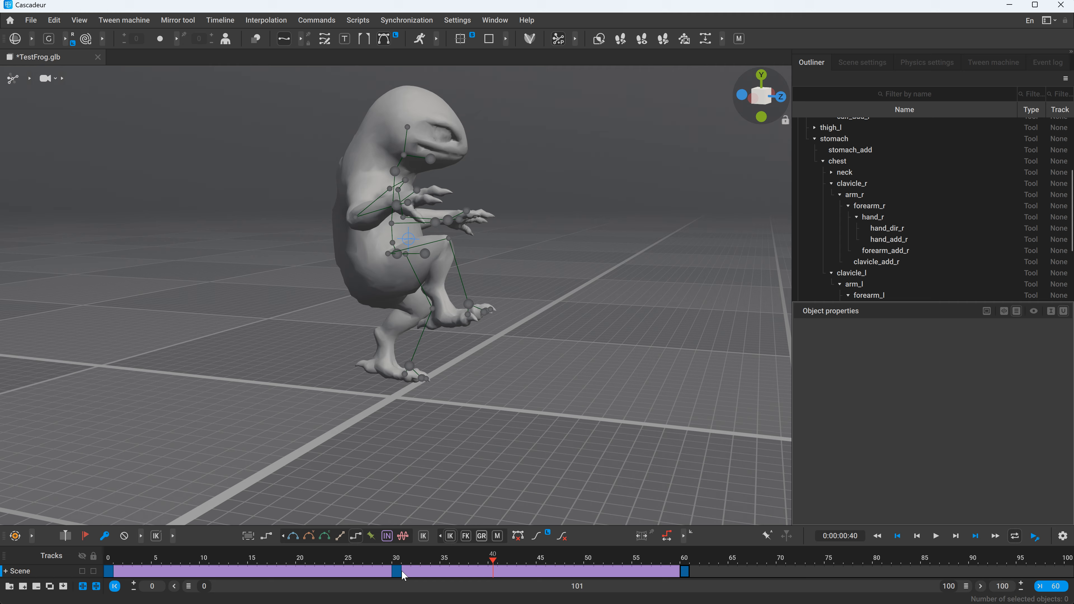
- Move the middle key frame to frame 45 and replay the animation from frame 0
{"action": "left_click_drag", "start_coordinate": [403, 575], "coordinate": [540, 577]}
{"action": "left_click_drag", "start_coordinate": [301, 556], "coordinate": [1, 557]}
{"action": "key", "text": "space"}
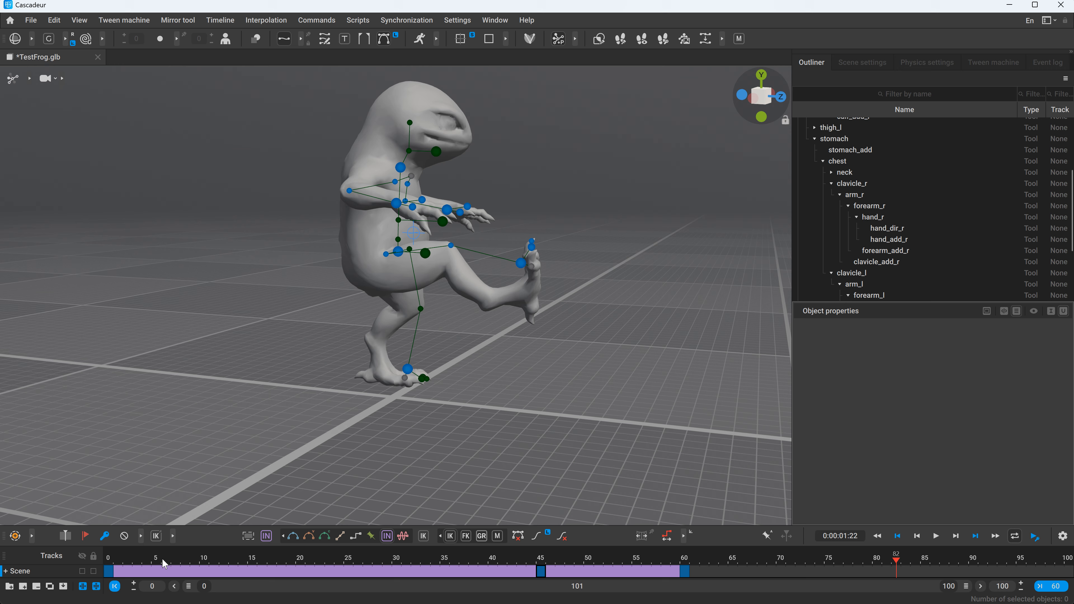
- Select the frame interval from 0 to 60 on the Scene track
{"action": "left_click", "coordinate": [106, 555]}
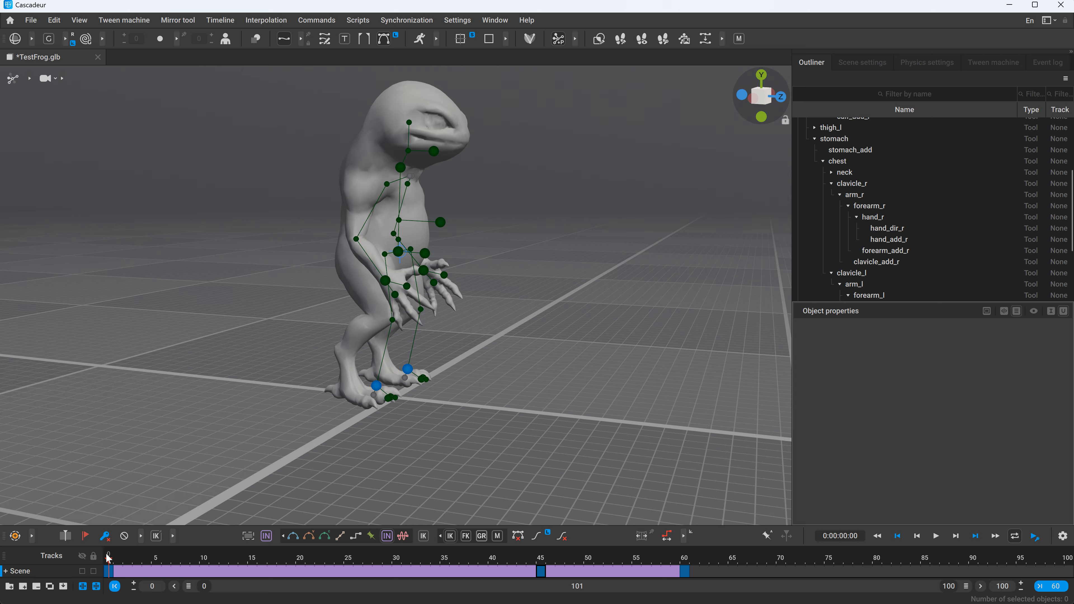
{"action": "left_click", "coordinate": [109, 572]}
{"action": "left_click_drag", "start_coordinate": [108, 572], "coordinate": [682, 563]}
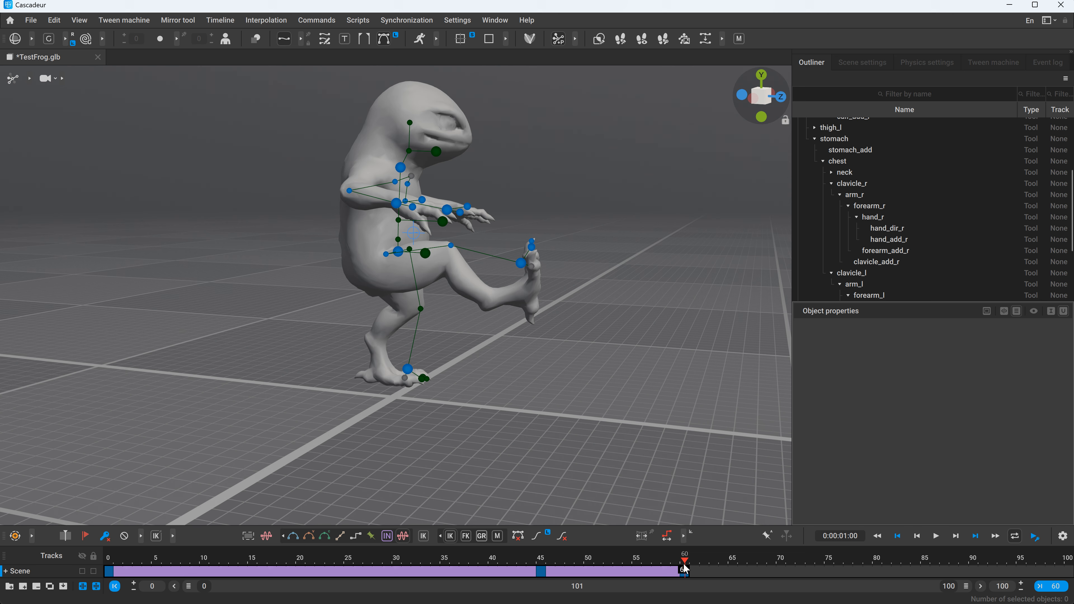
- Set up an FBX/DAE export with the Animation preset, restricted to the selected interval
{"action": "left_click", "coordinate": [33, 24]}
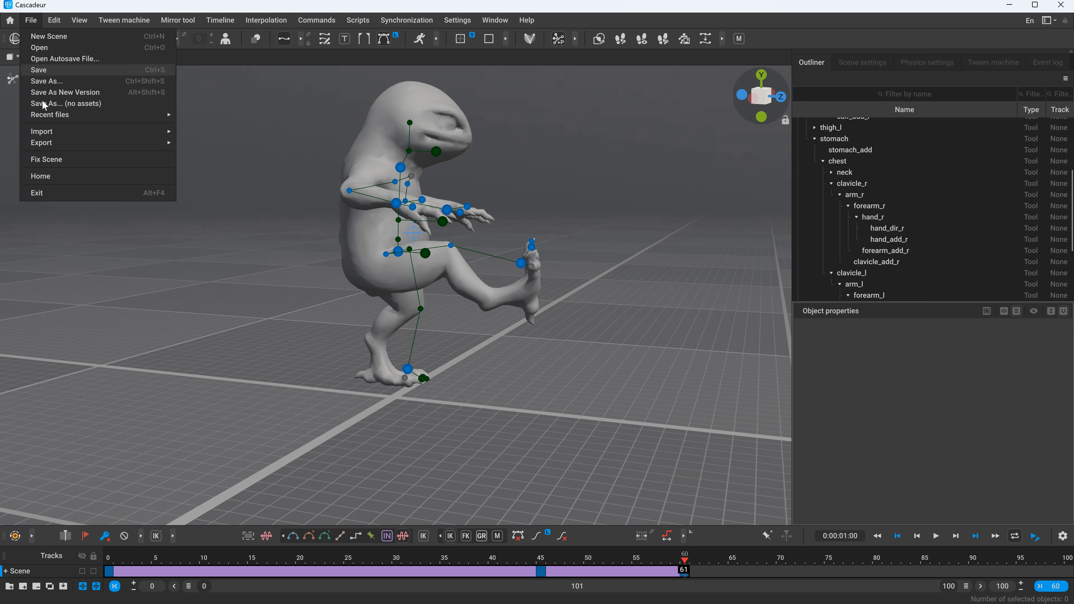
{"action": "mouse_move", "coordinate": [56, 133]}
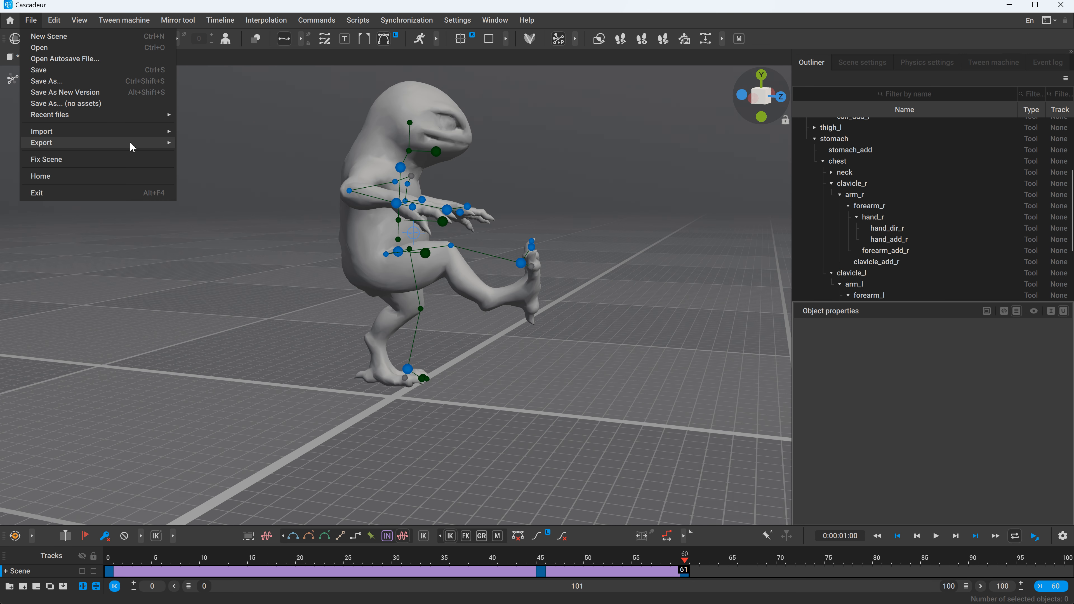
{"action": "mouse_move", "coordinate": [135, 143]}
{"action": "left_click", "coordinate": [245, 144]}
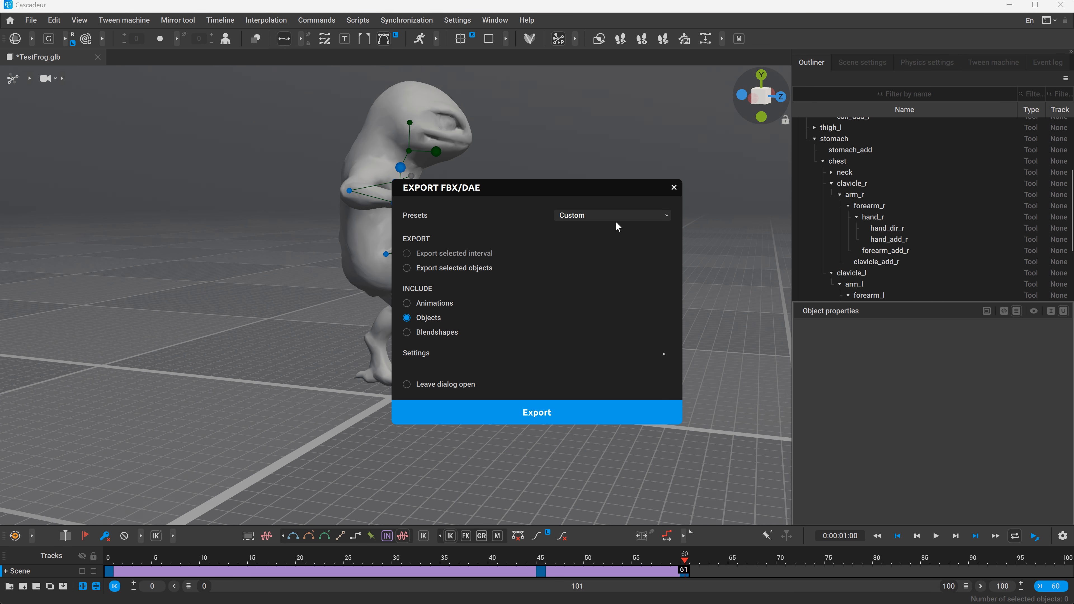
{"action": "left_click", "coordinate": [600, 211]}
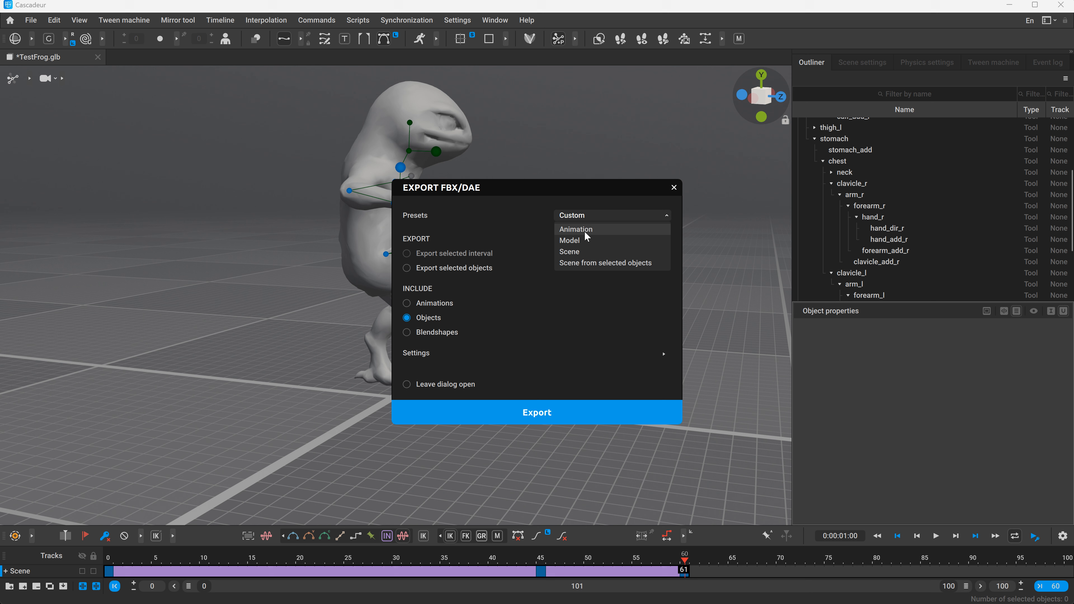
{"action": "left_click", "coordinate": [585, 231]}
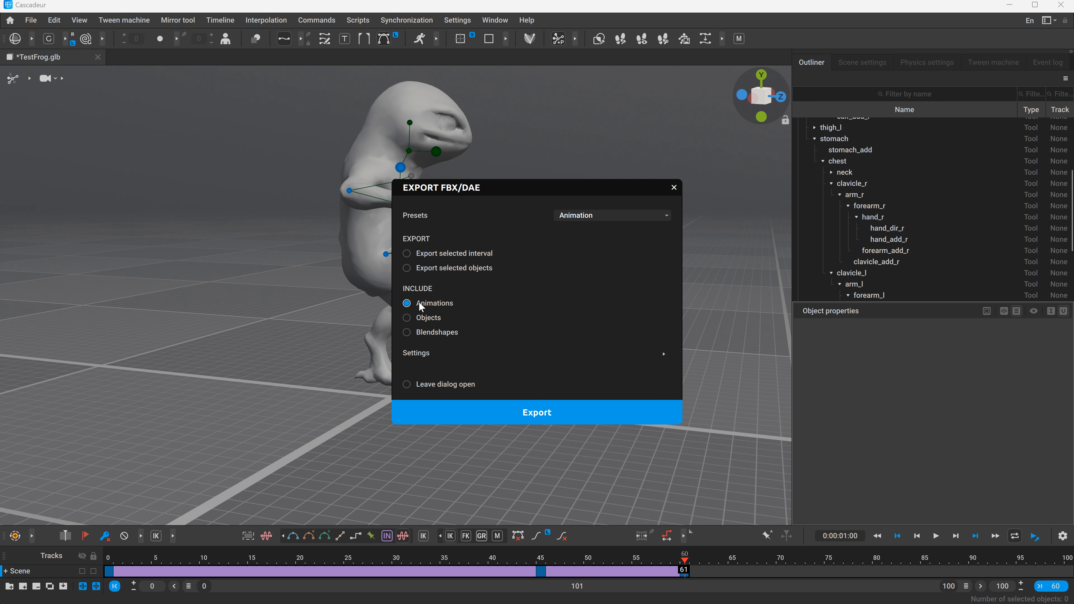
{"action": "left_click", "coordinate": [424, 255]}
{"action": "left_click", "coordinate": [507, 417]}
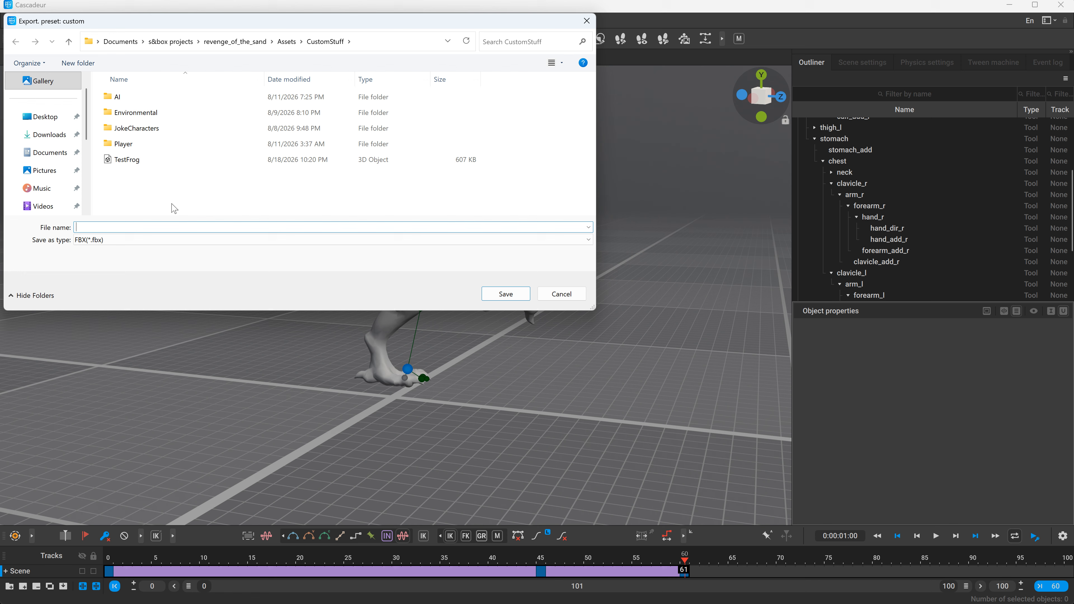
- Save the exported animation as TestFrog_Kick in FBX format in the project's CustomStuff folder
{"action": "left_click", "coordinate": [141, 160]}
{"action": "left_click", "coordinate": [132, 225]}
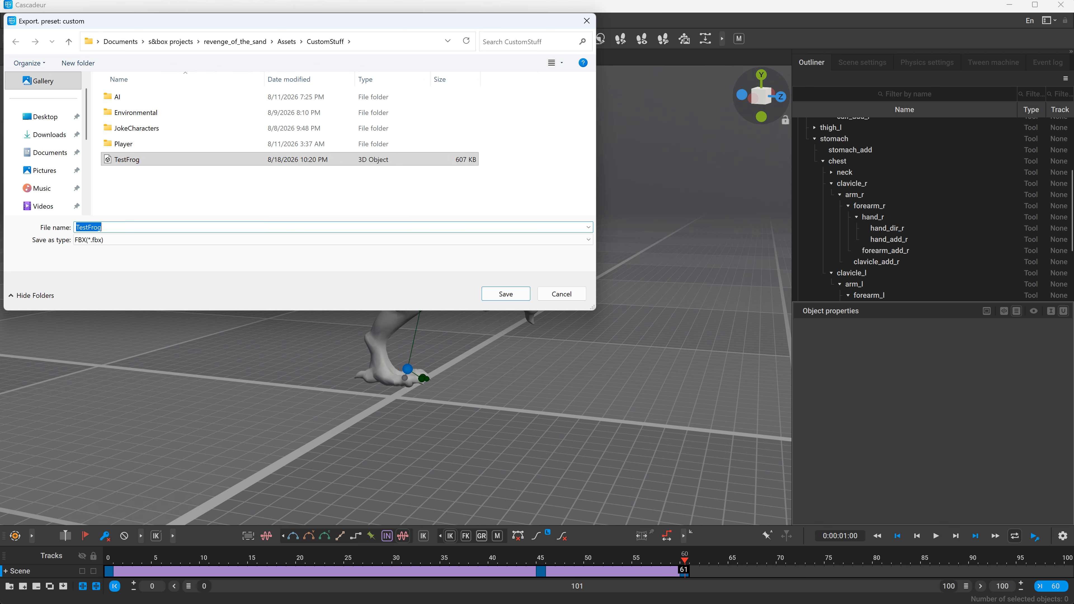
{"action": "key", "text": "End"}
{"action": "type", "text": "_Kick"}
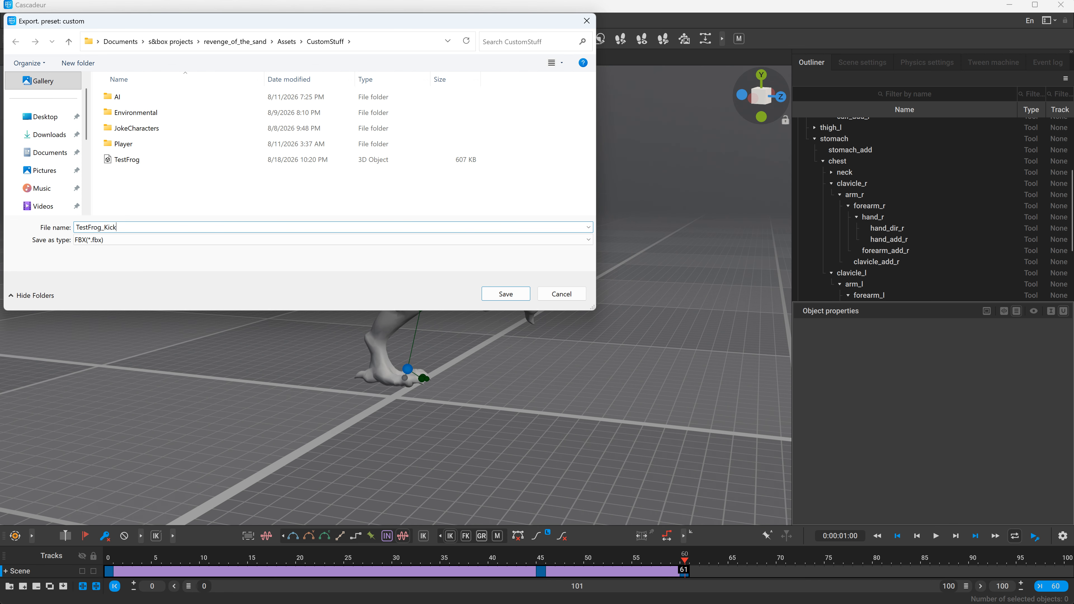
{"action": "left_click", "coordinate": [505, 293]}
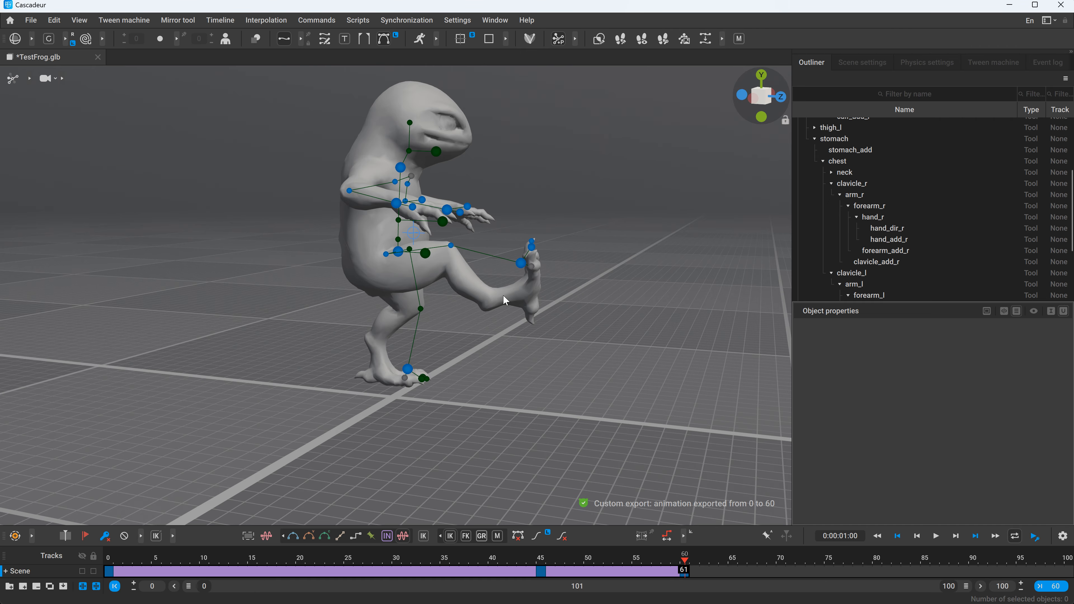
- Switch to the s&box editor and open the testfrog.vmdl model from the CustomStuff folder in ModelDoc
{"action": "key", "text": "alt+Tab"}
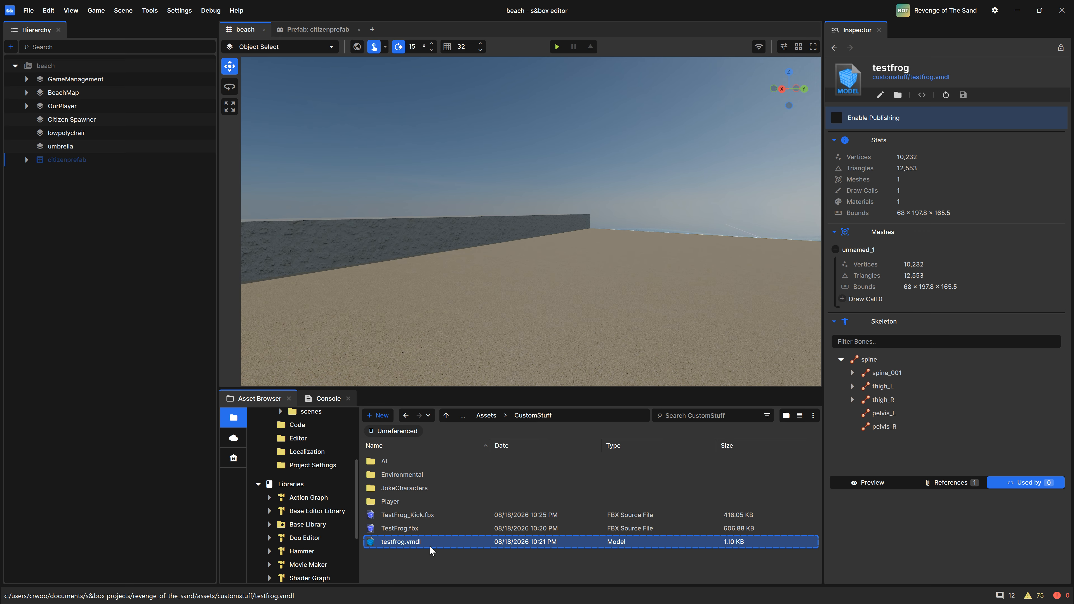
{"action": "left_click", "coordinate": [407, 514]}
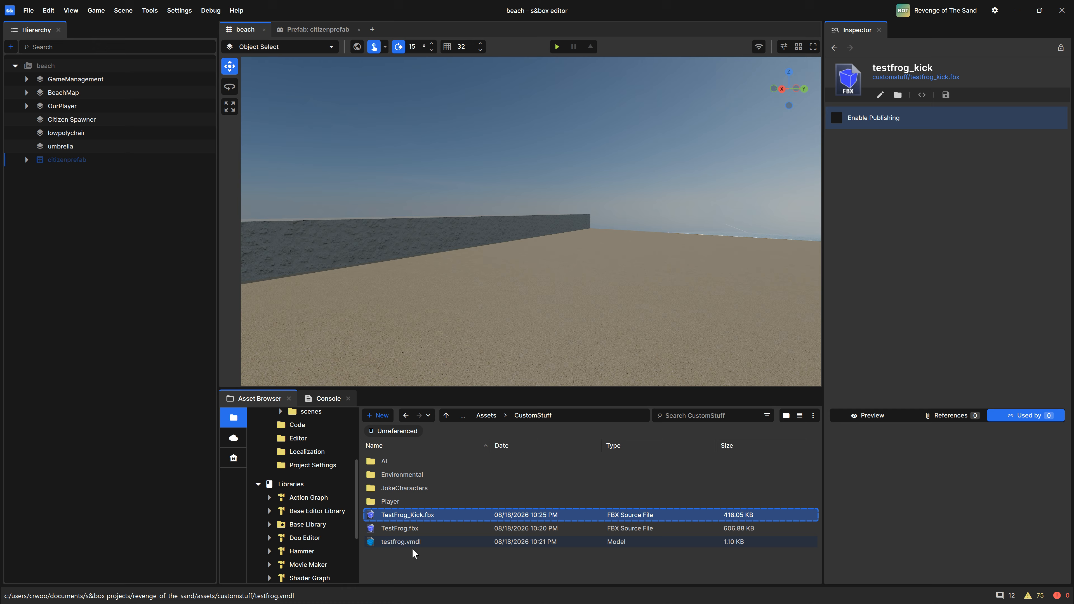
{"action": "left_click", "coordinate": [400, 528]}
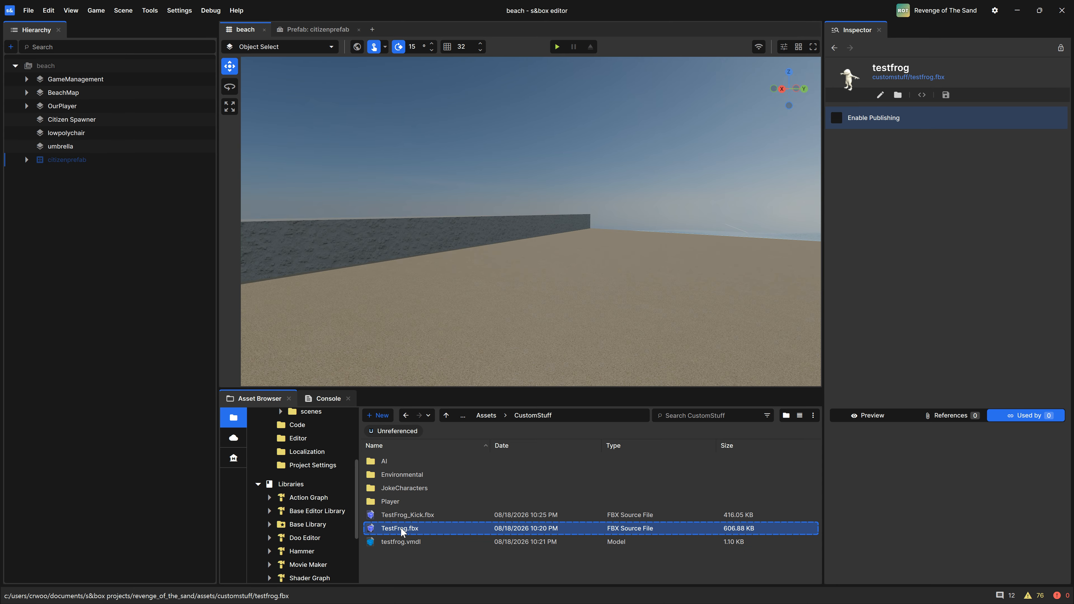
{"action": "right_click", "coordinate": [401, 527]}
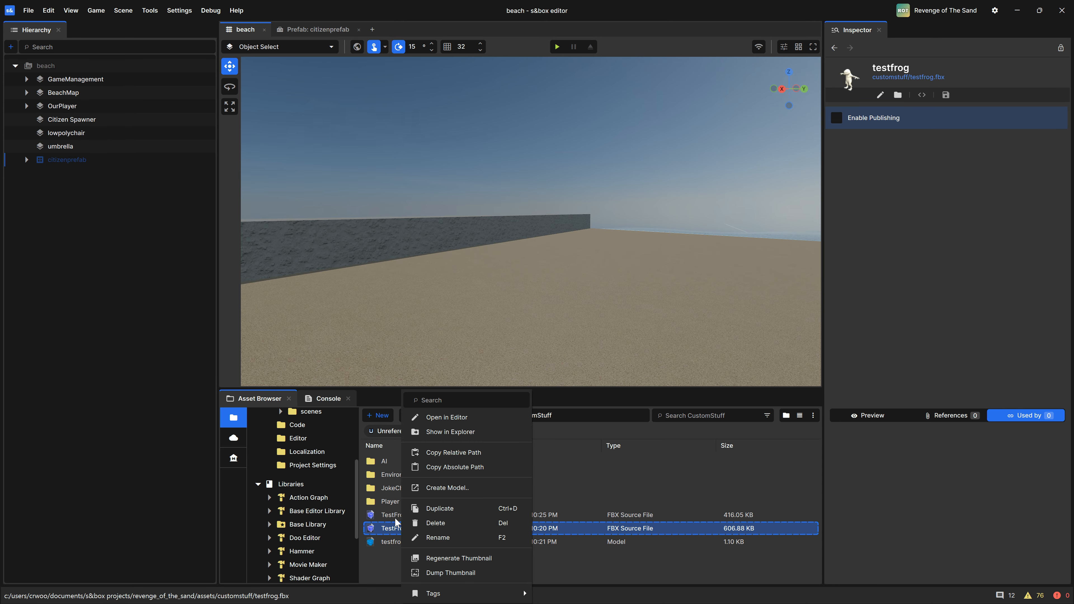
{"action": "left_click", "coordinate": [383, 542]}
{"action": "left_click", "coordinate": [397, 544]}
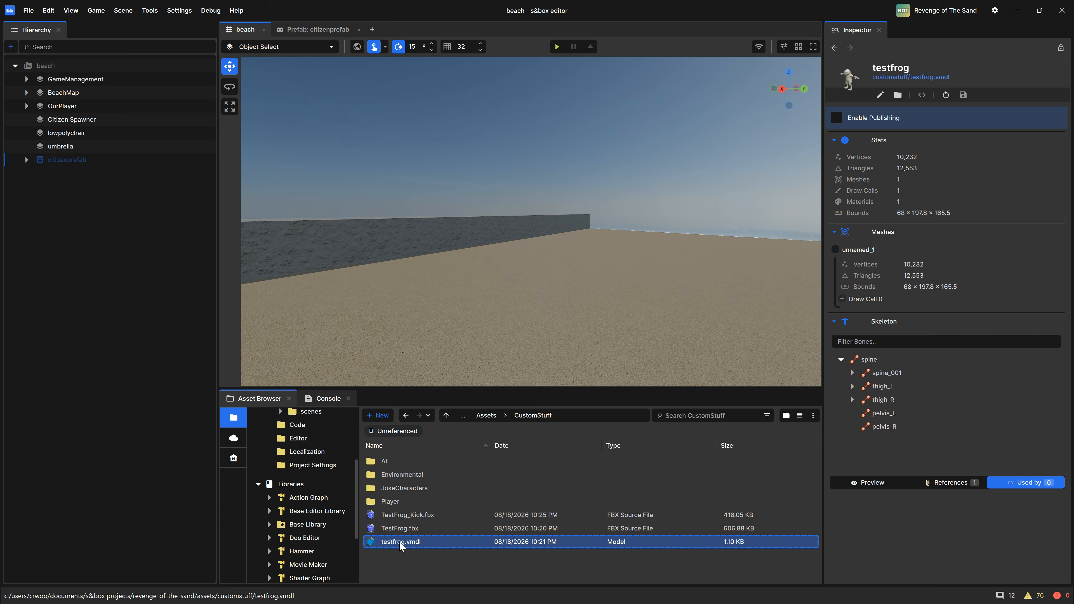
{"action": "double_click", "coordinate": [399, 541]}
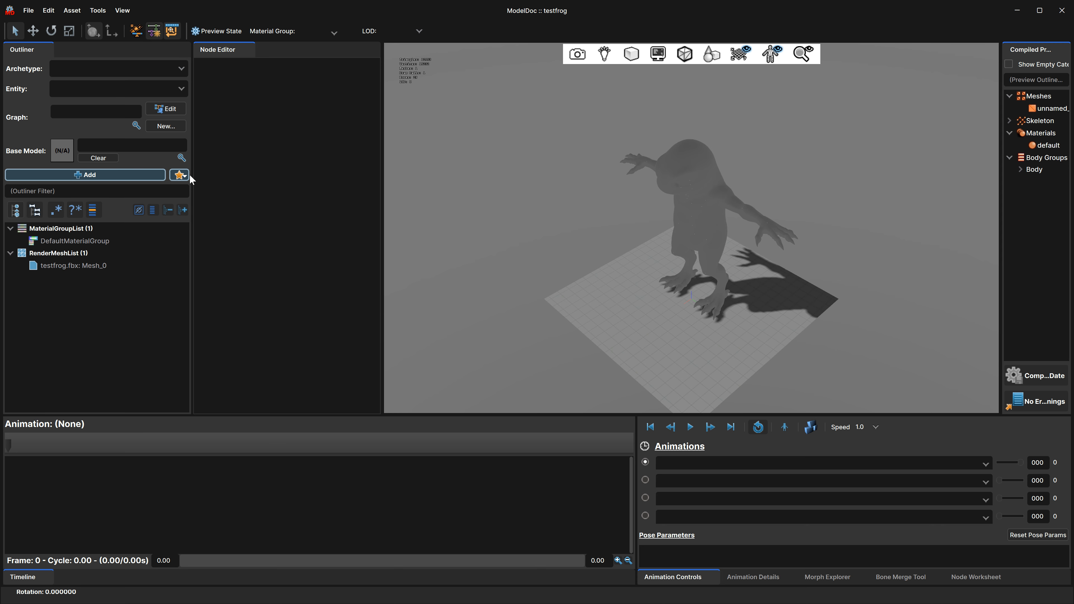
- Add the TestFrog_Kick FBX file to the testfrog model as an animation and compile the model
{"action": "left_click", "coordinate": [179, 175]}
{"action": "left_click", "coordinate": [213, 207]}
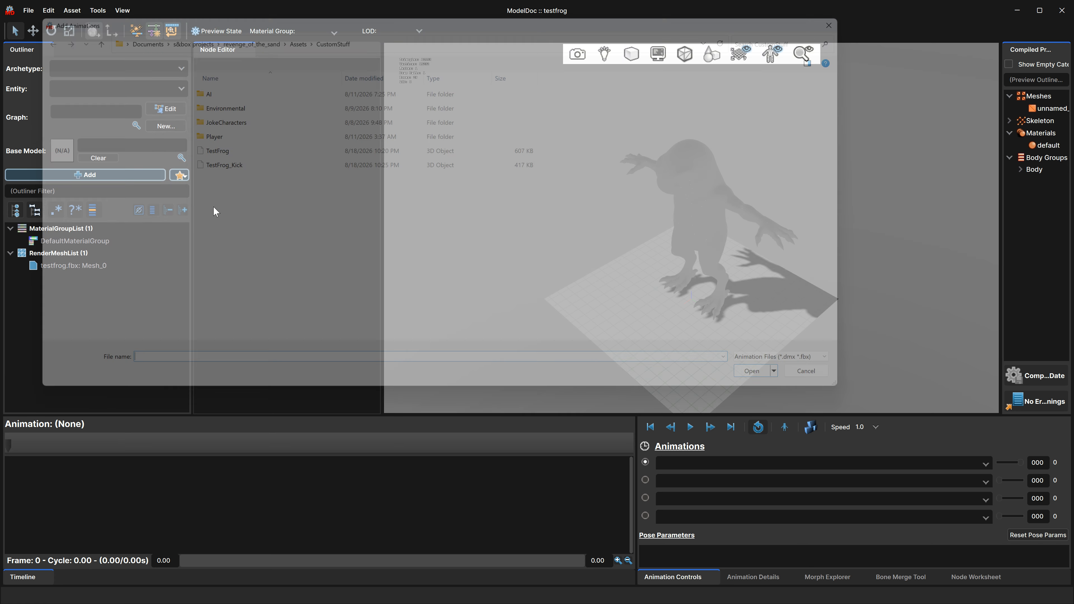
{"action": "double_click", "coordinate": [205, 163]}
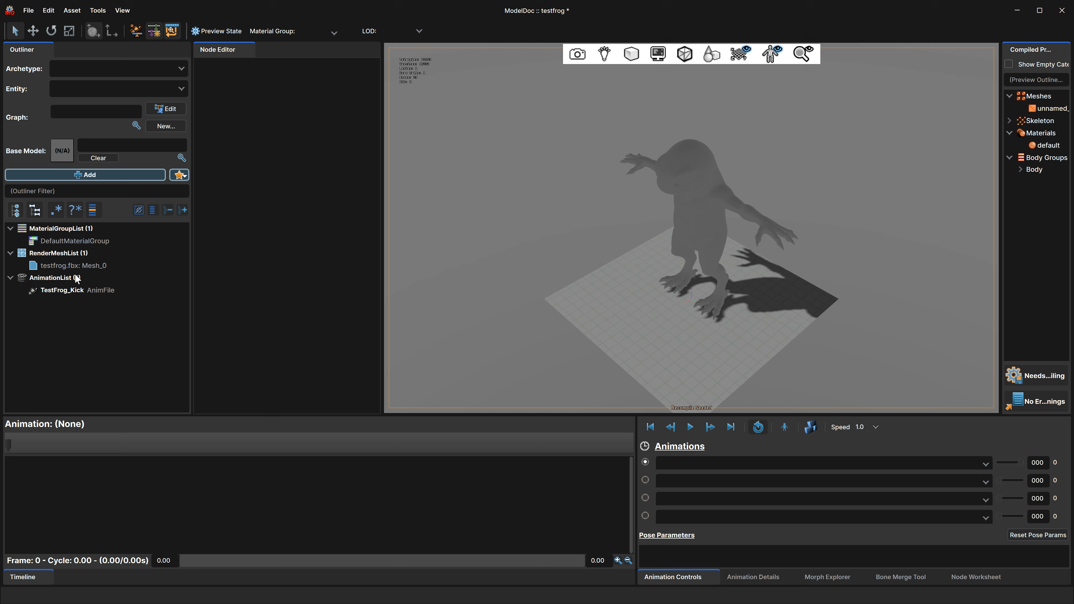
{"action": "left_click", "coordinate": [74, 289]}
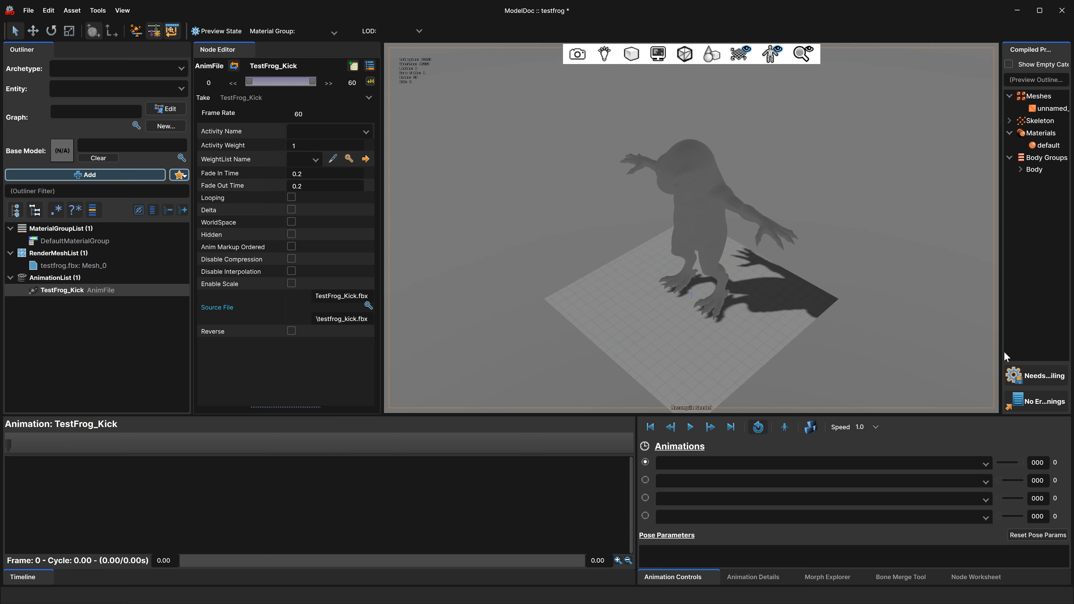
{"action": "left_click", "coordinate": [1046, 376]}
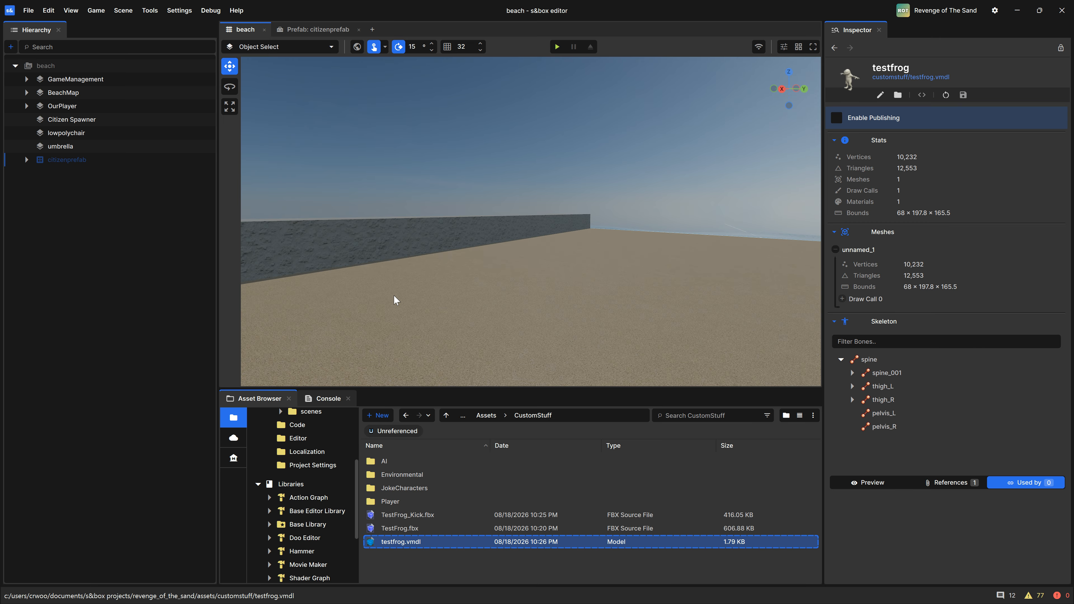
{"action": "key", "text": "alt+Tab"}
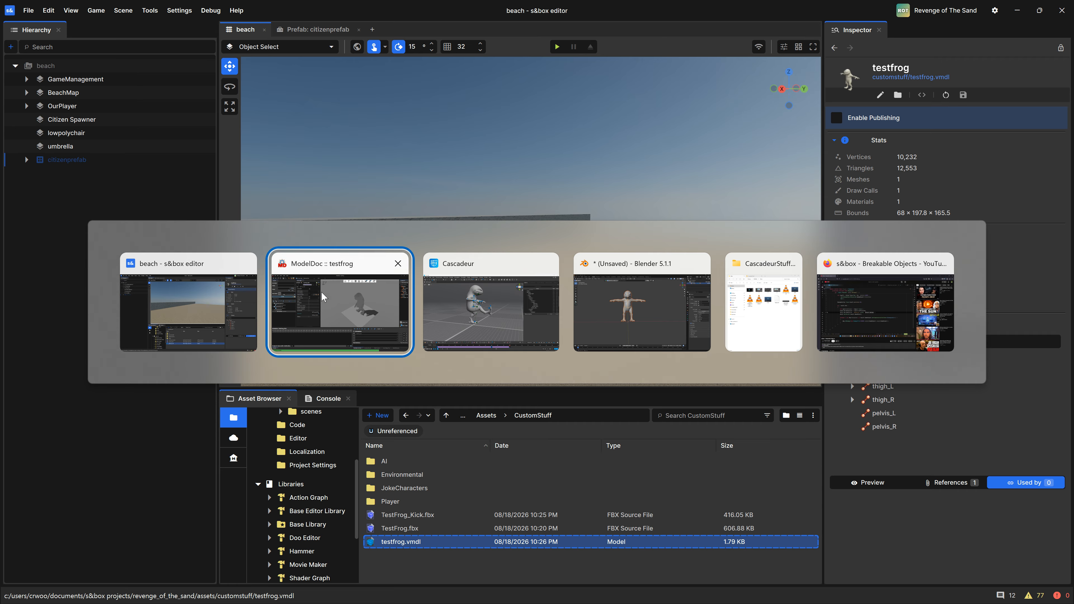
{"action": "left_click", "coordinate": [336, 294]}
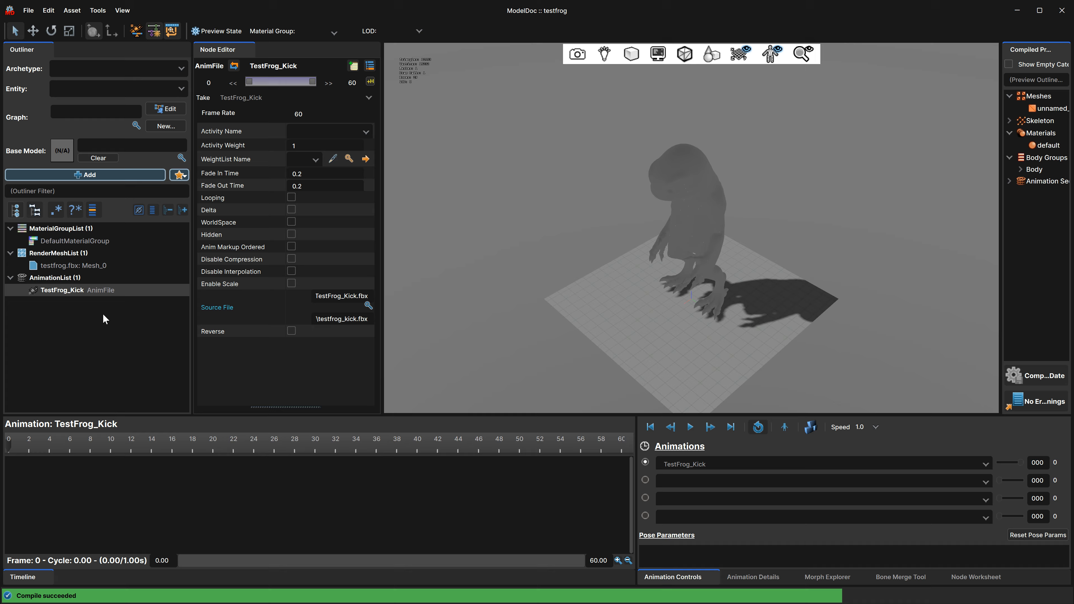
- Play the TestFrog_Kick animation on the compiled model and check the motion from several angles and close up
{"action": "left_click_drag", "start_coordinate": [590, 283], "coordinate": [591, 284]}
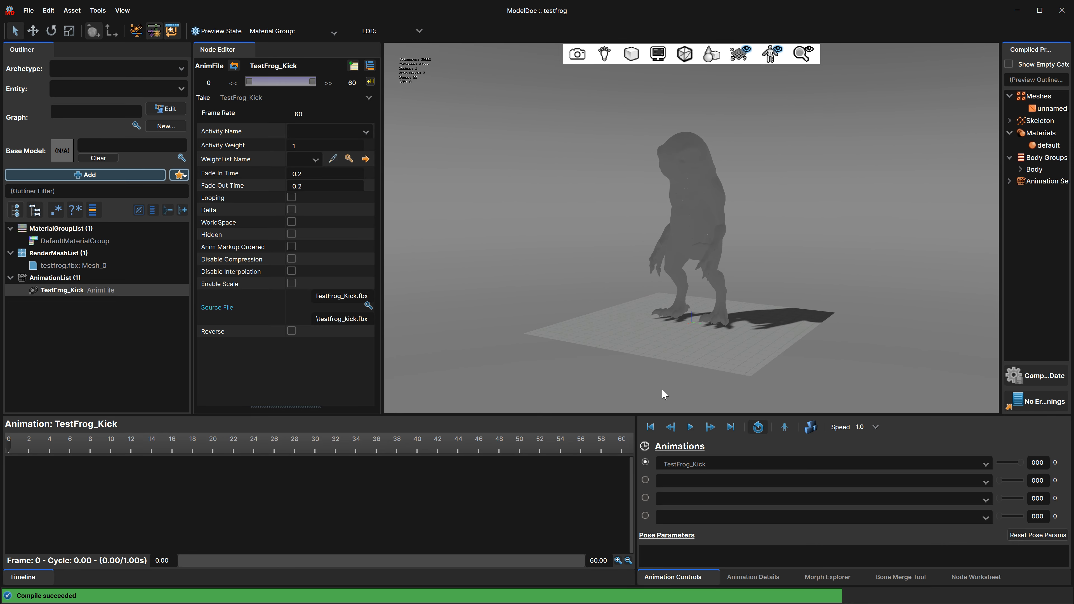
{"action": "left_click", "coordinate": [689, 432]}
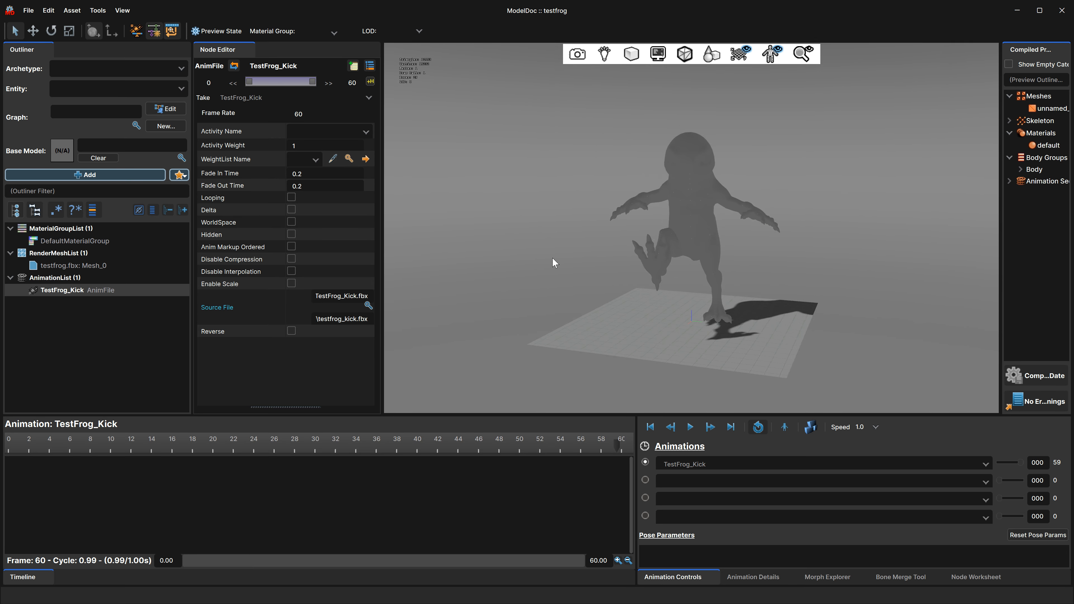
{"action": "left_click_drag", "start_coordinate": [552, 259], "coordinate": [551, 258]}
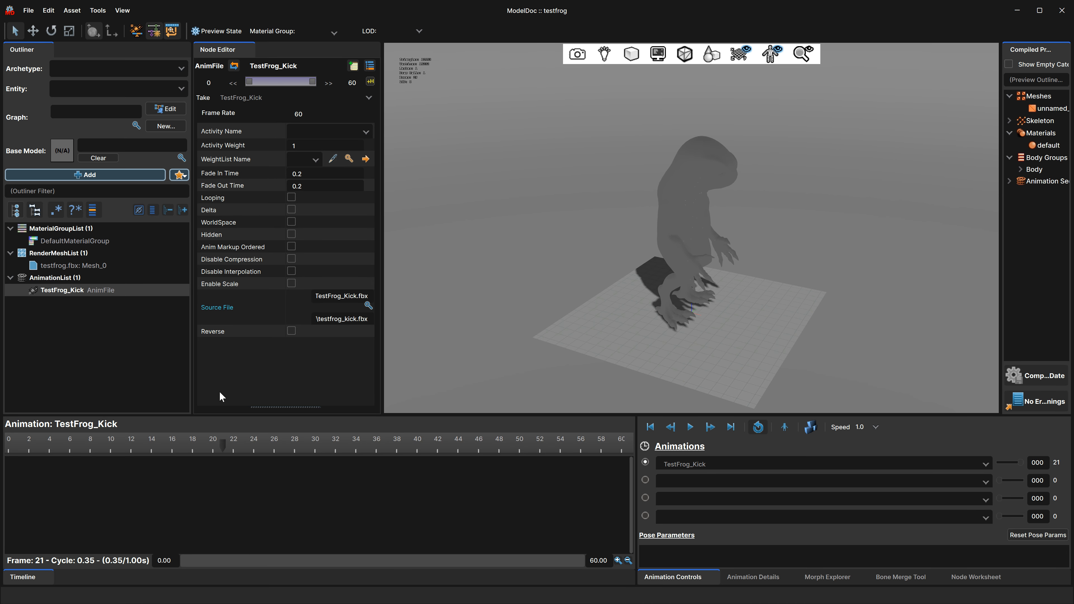
{"action": "left_click_drag", "start_coordinate": [766, 280], "coordinate": [766, 280]}
{"action": "scroll", "coordinate": [757, 281], "scroll_direction": "up", "scroll_amount": 5}
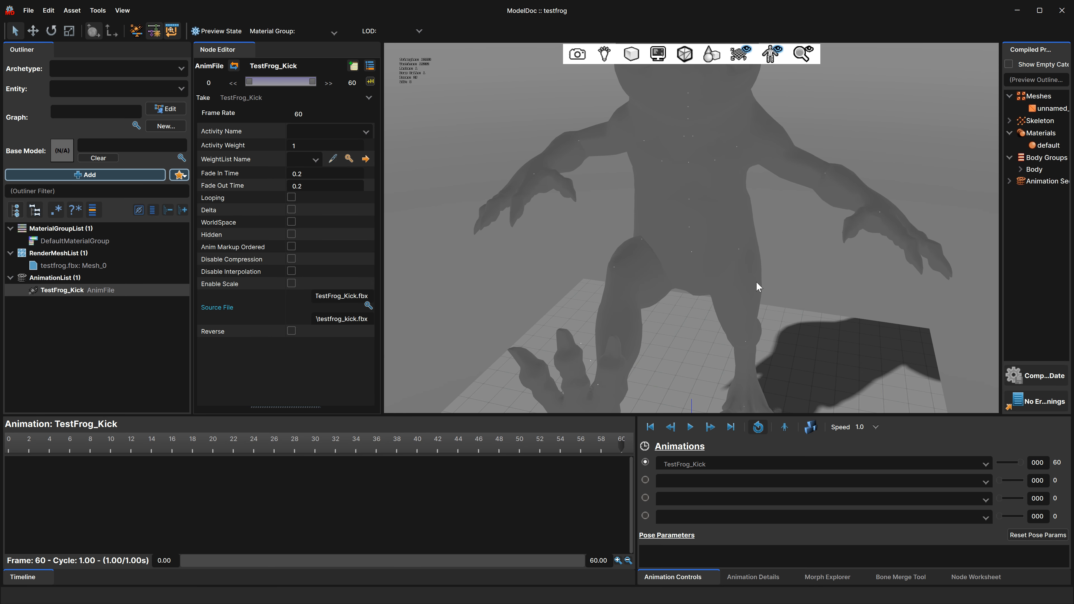